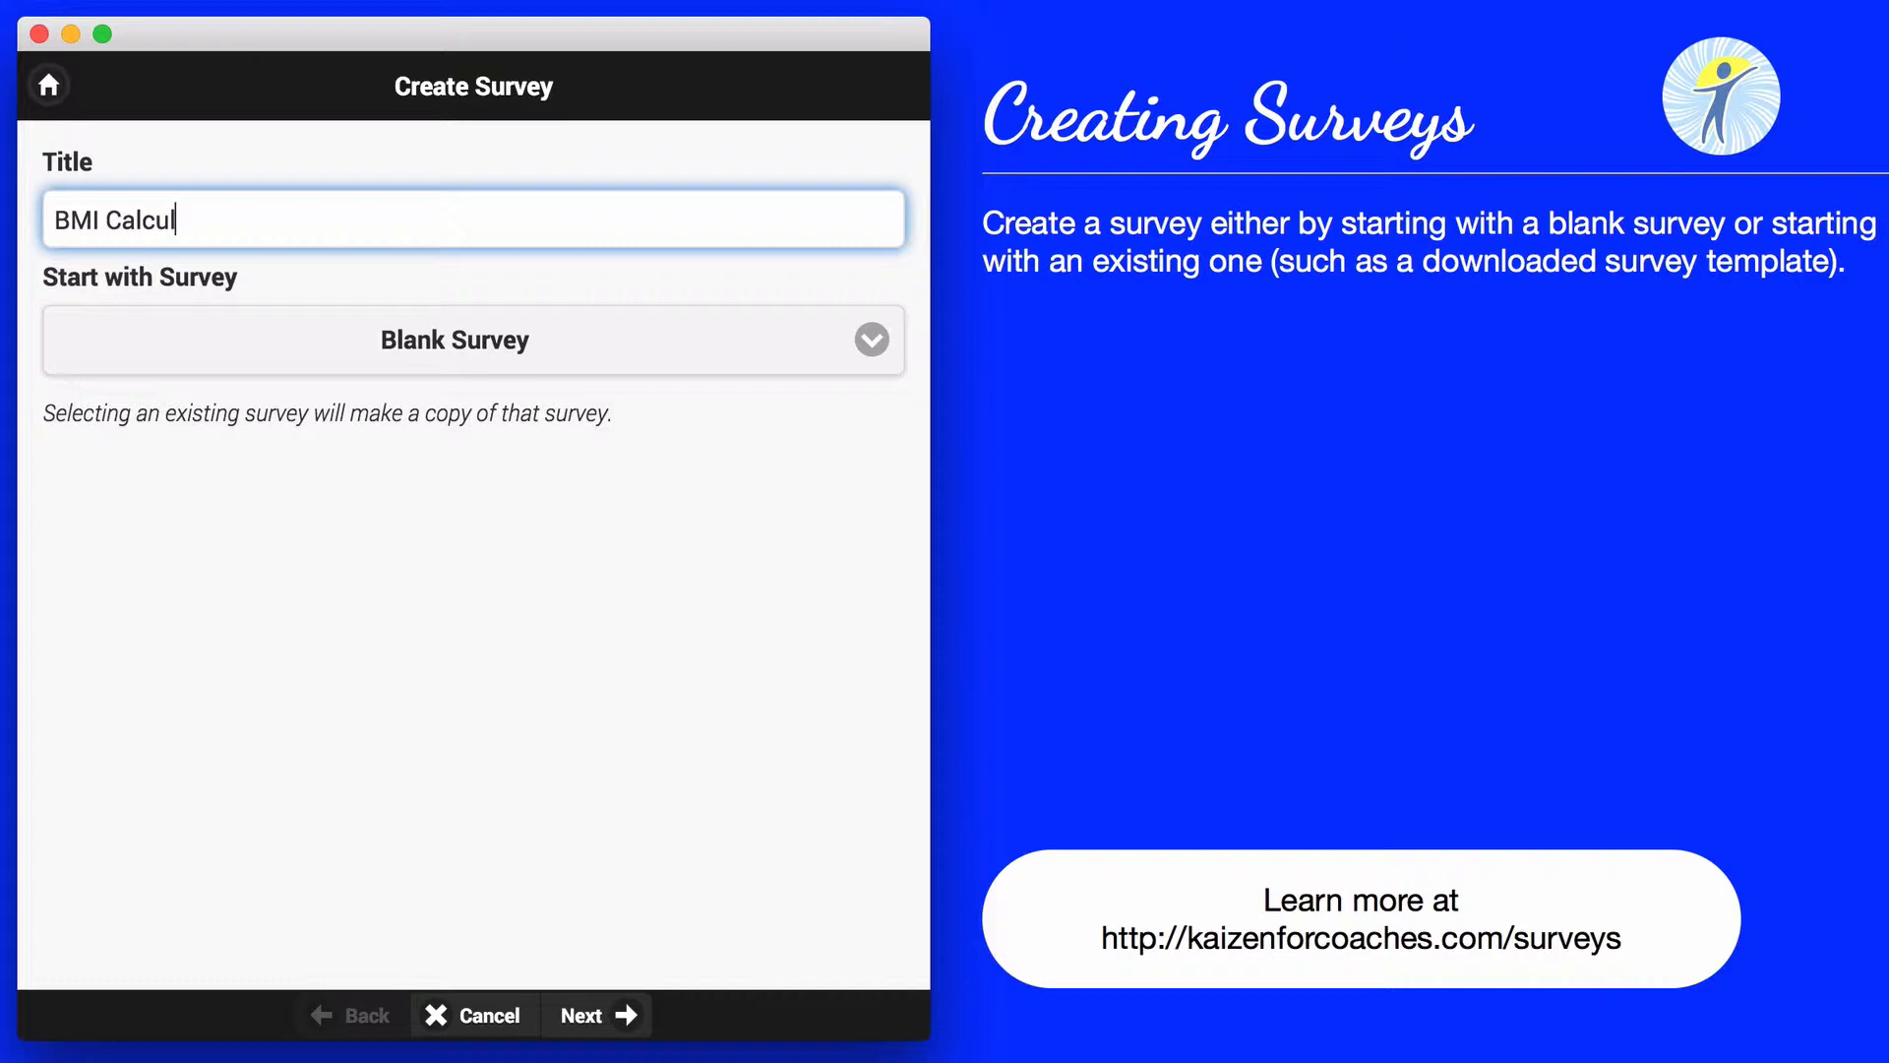
# Create a new blank survey titled "BMI Calculator".
pyautogui.write('lator')
pyautogui.click(579, 1013)
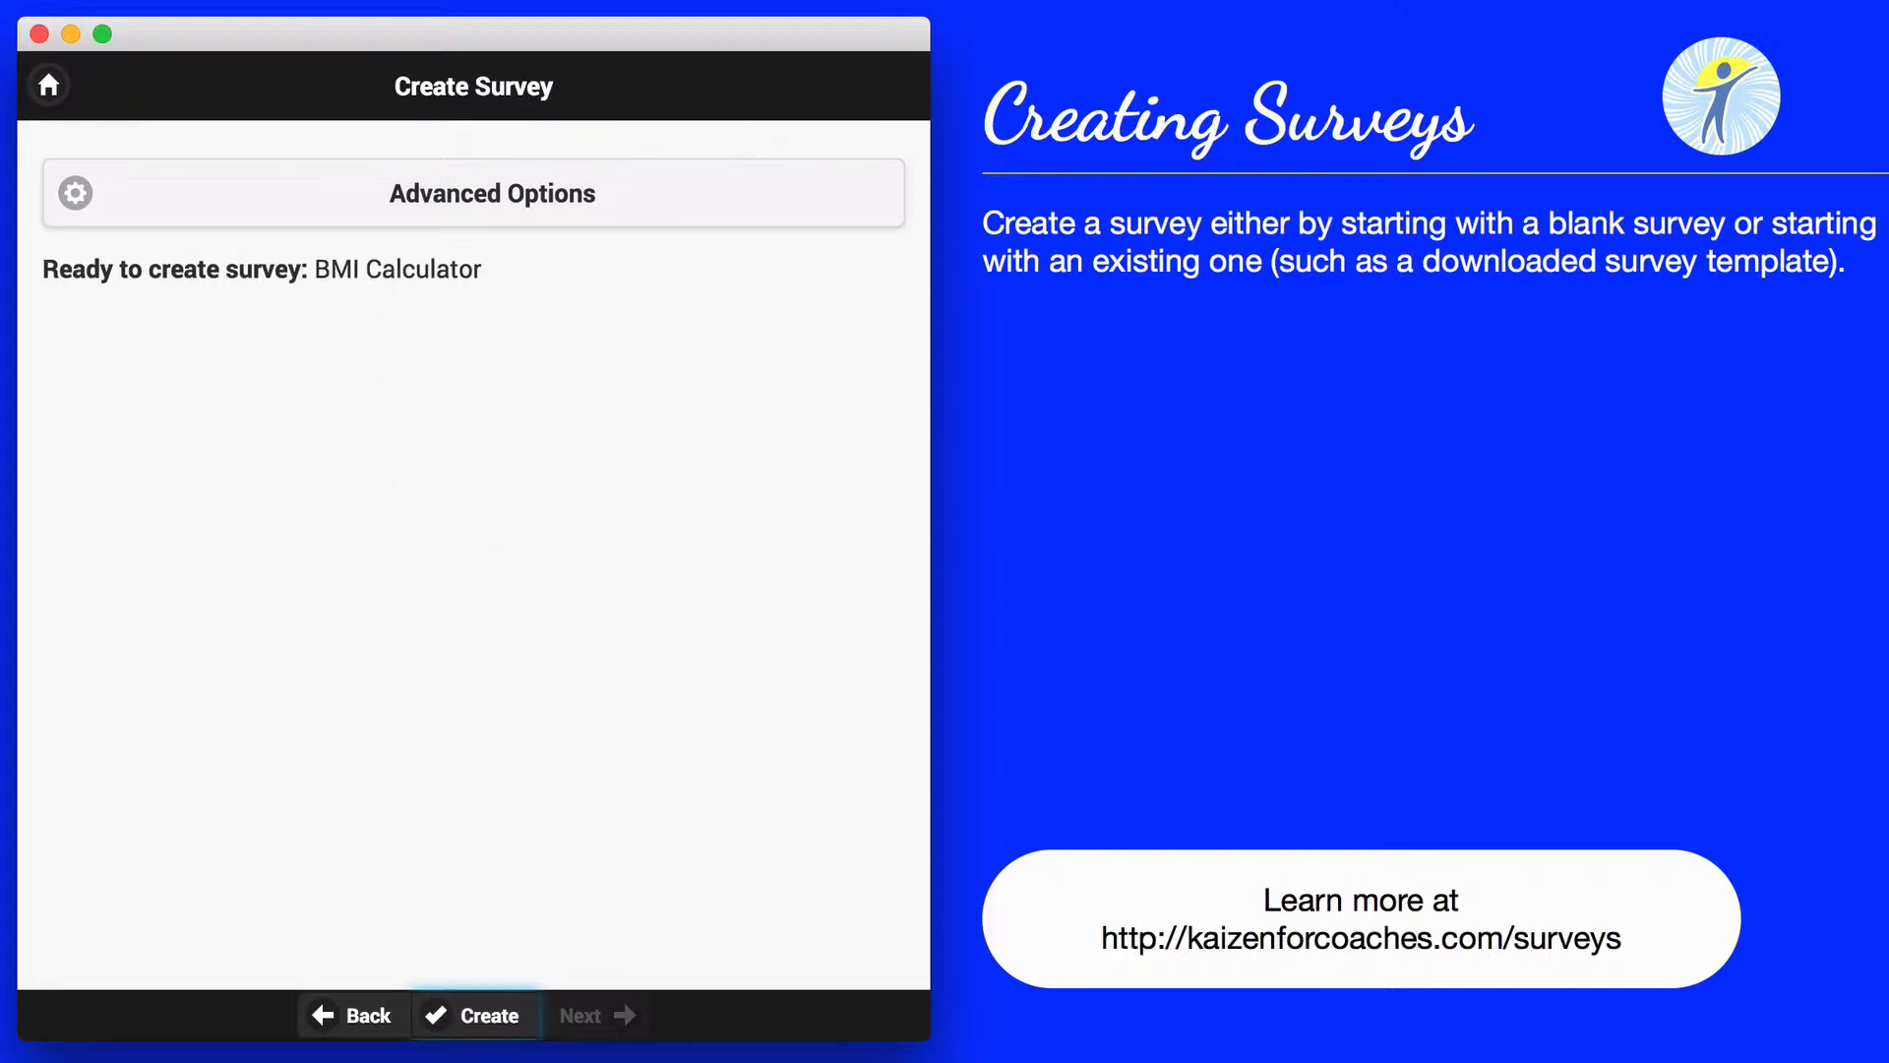
pyautogui.click(467, 1021)
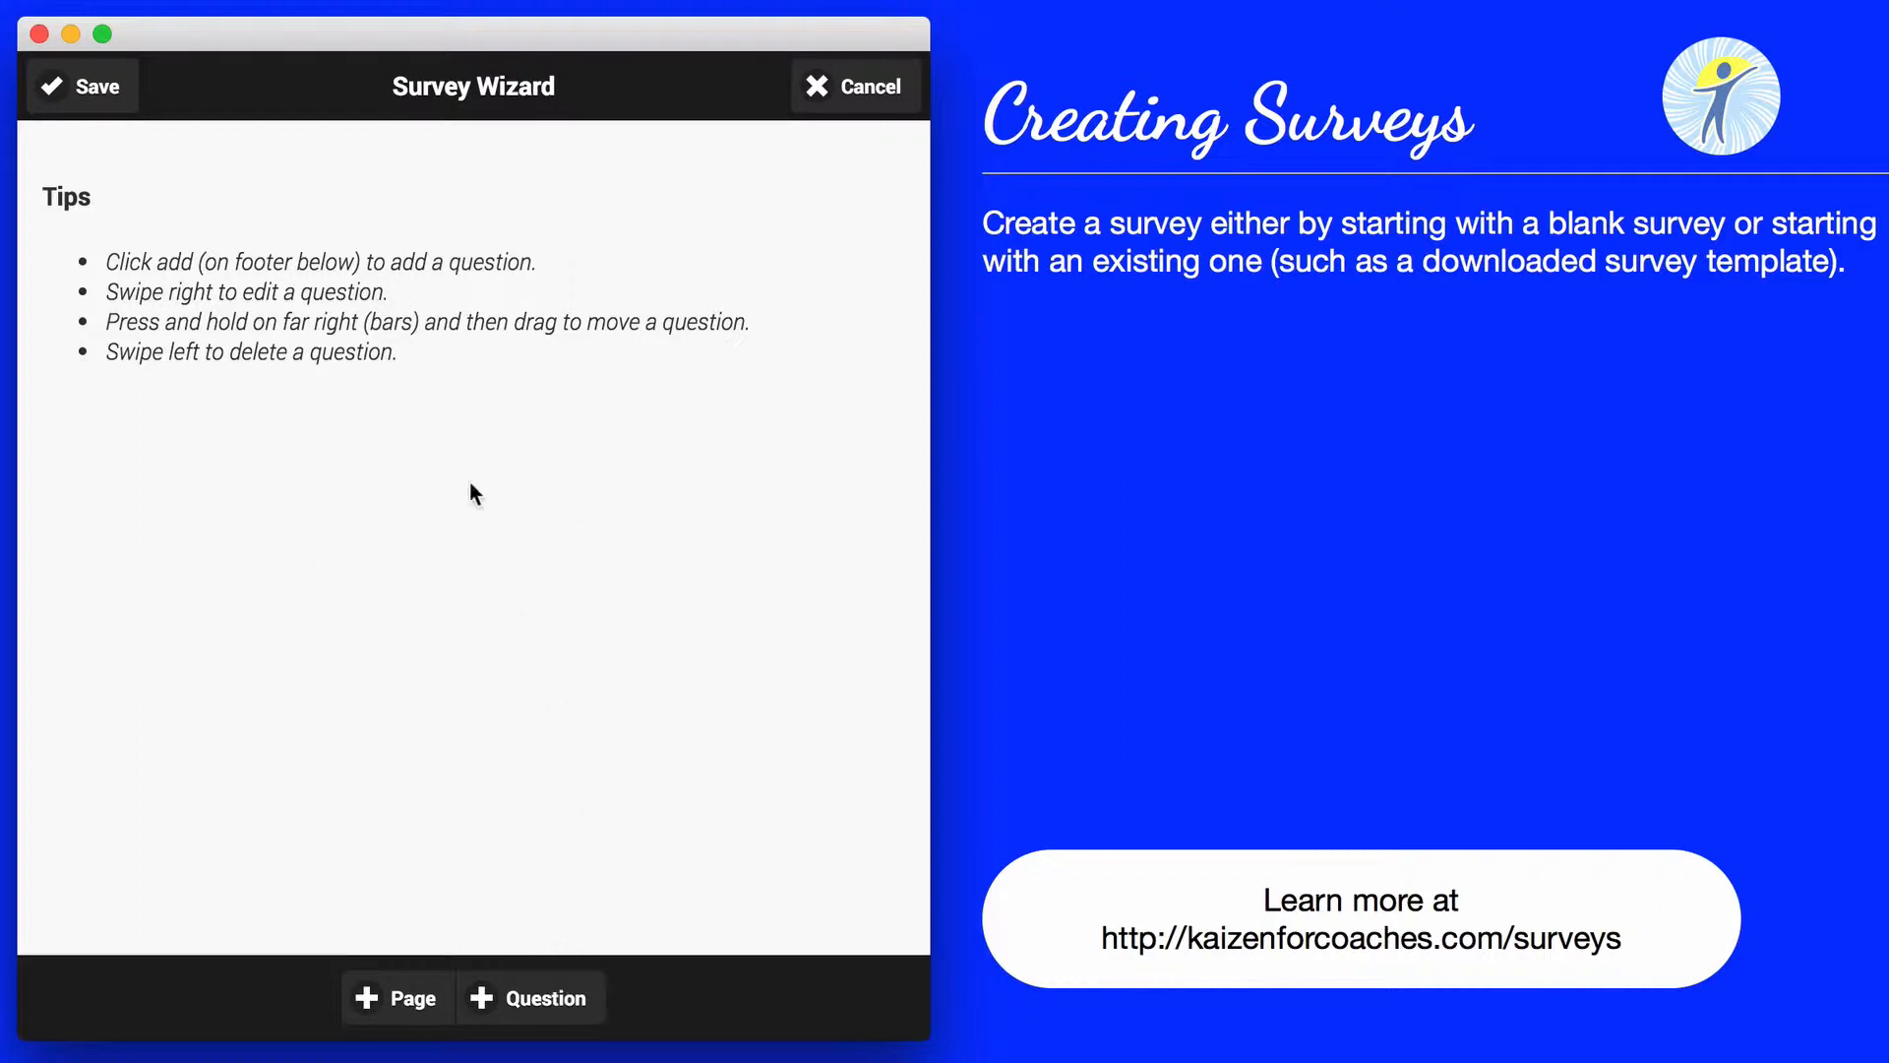
# Add a Note question to the first page with the text "This survey will calculate your BMI (Body-Mass Index).".
pyautogui.click(513, 1002)
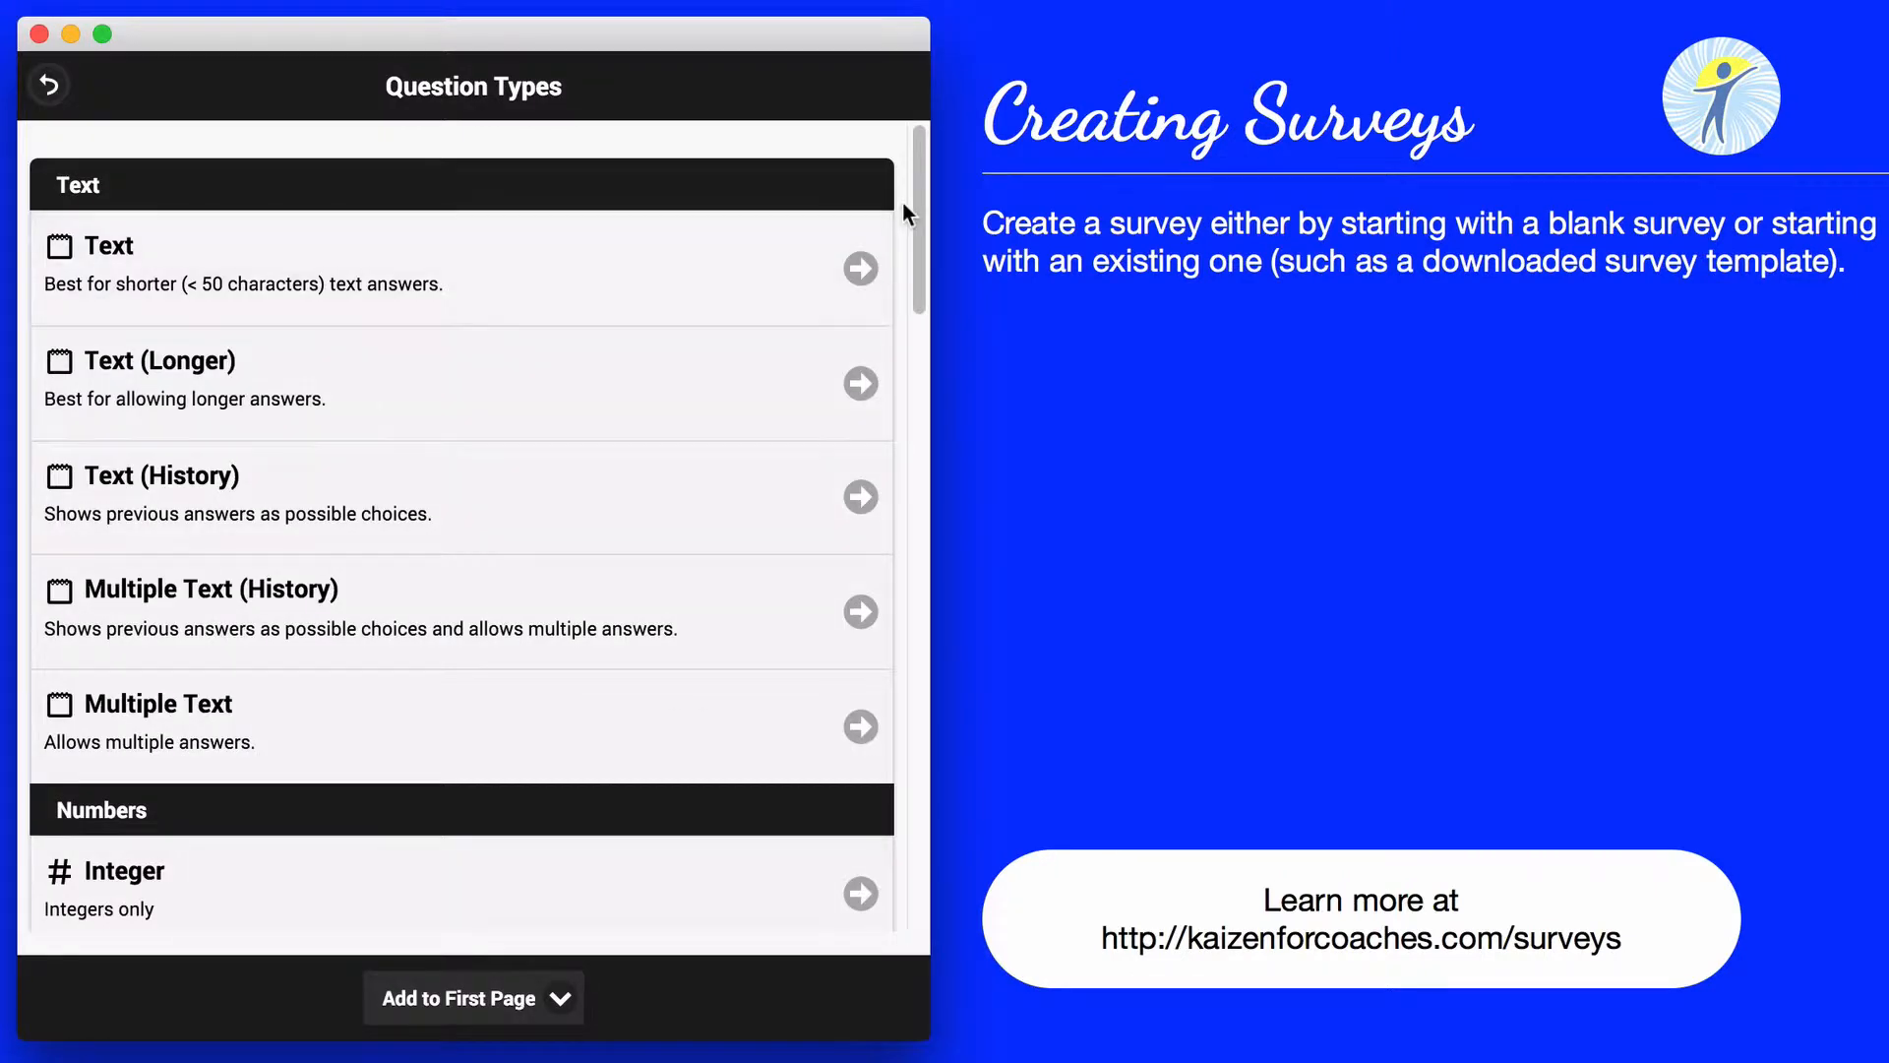
pyautogui.moveTo(923, 148); pyautogui.dragTo(923, 764)
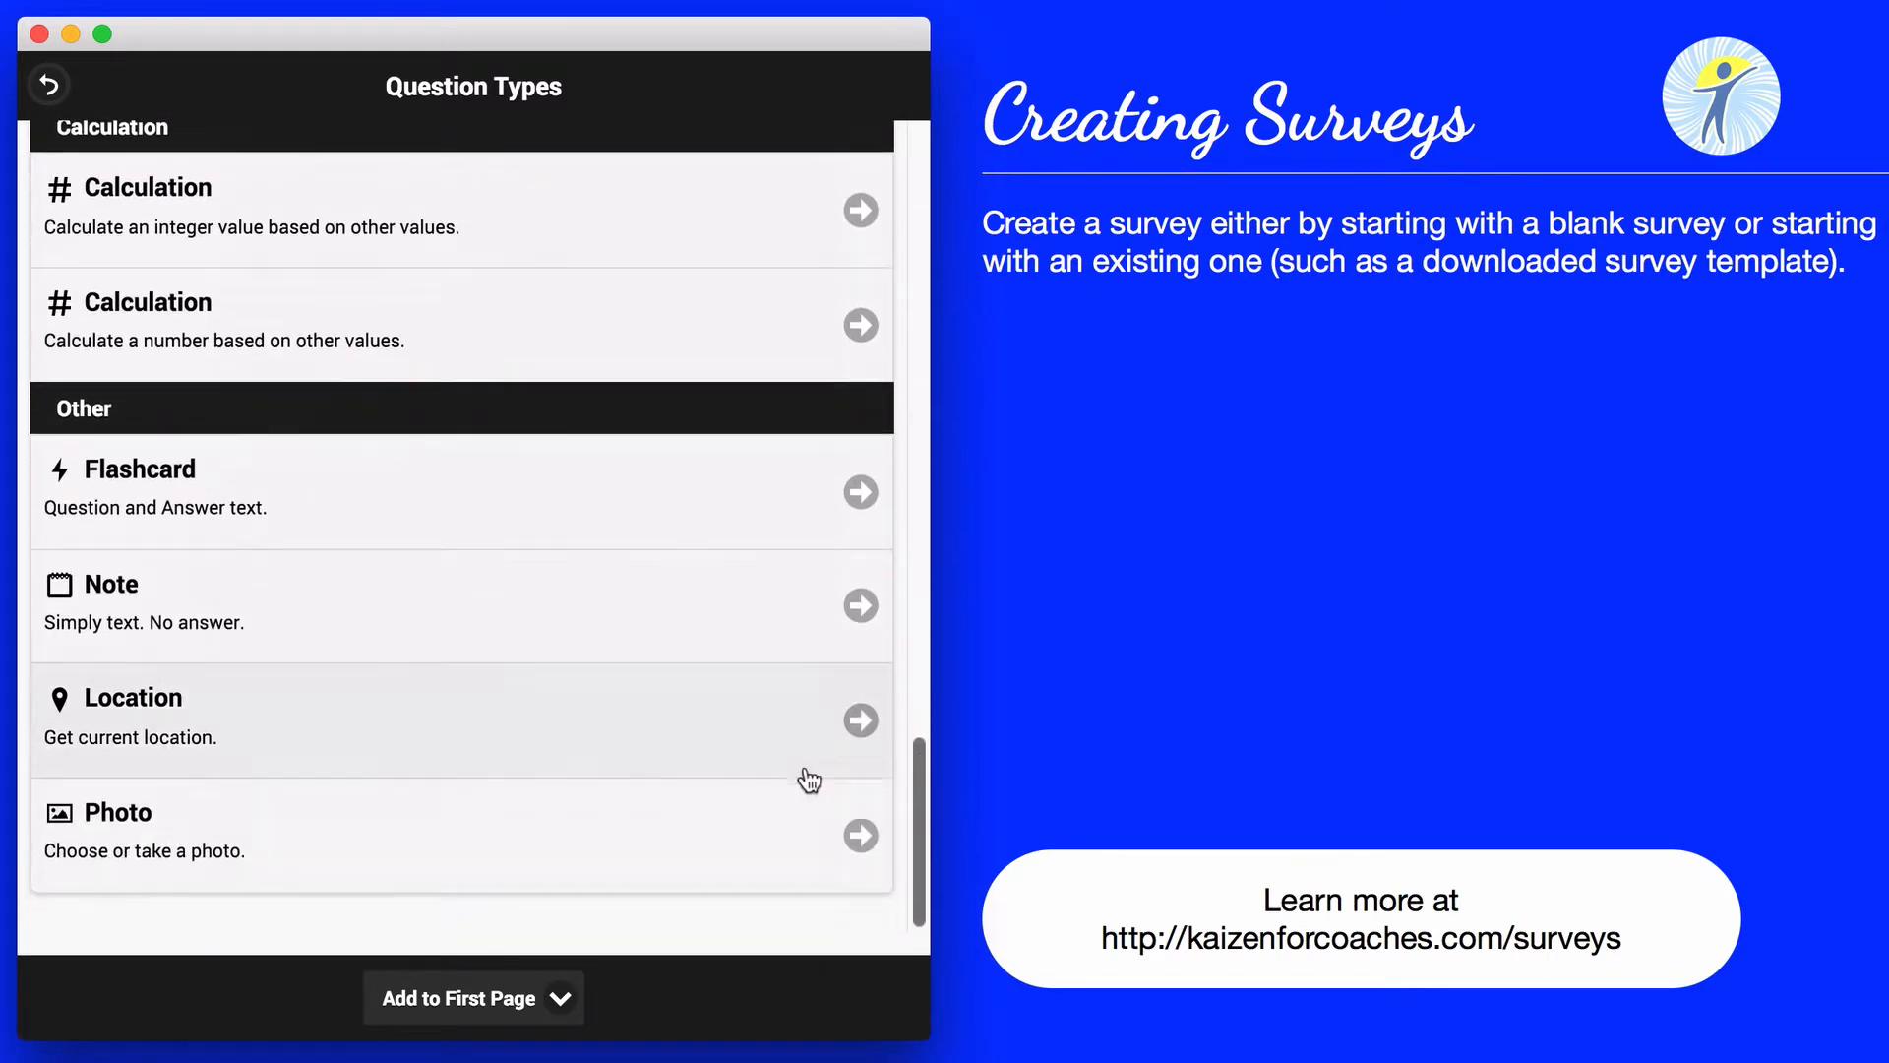
pyautogui.click(190, 634)
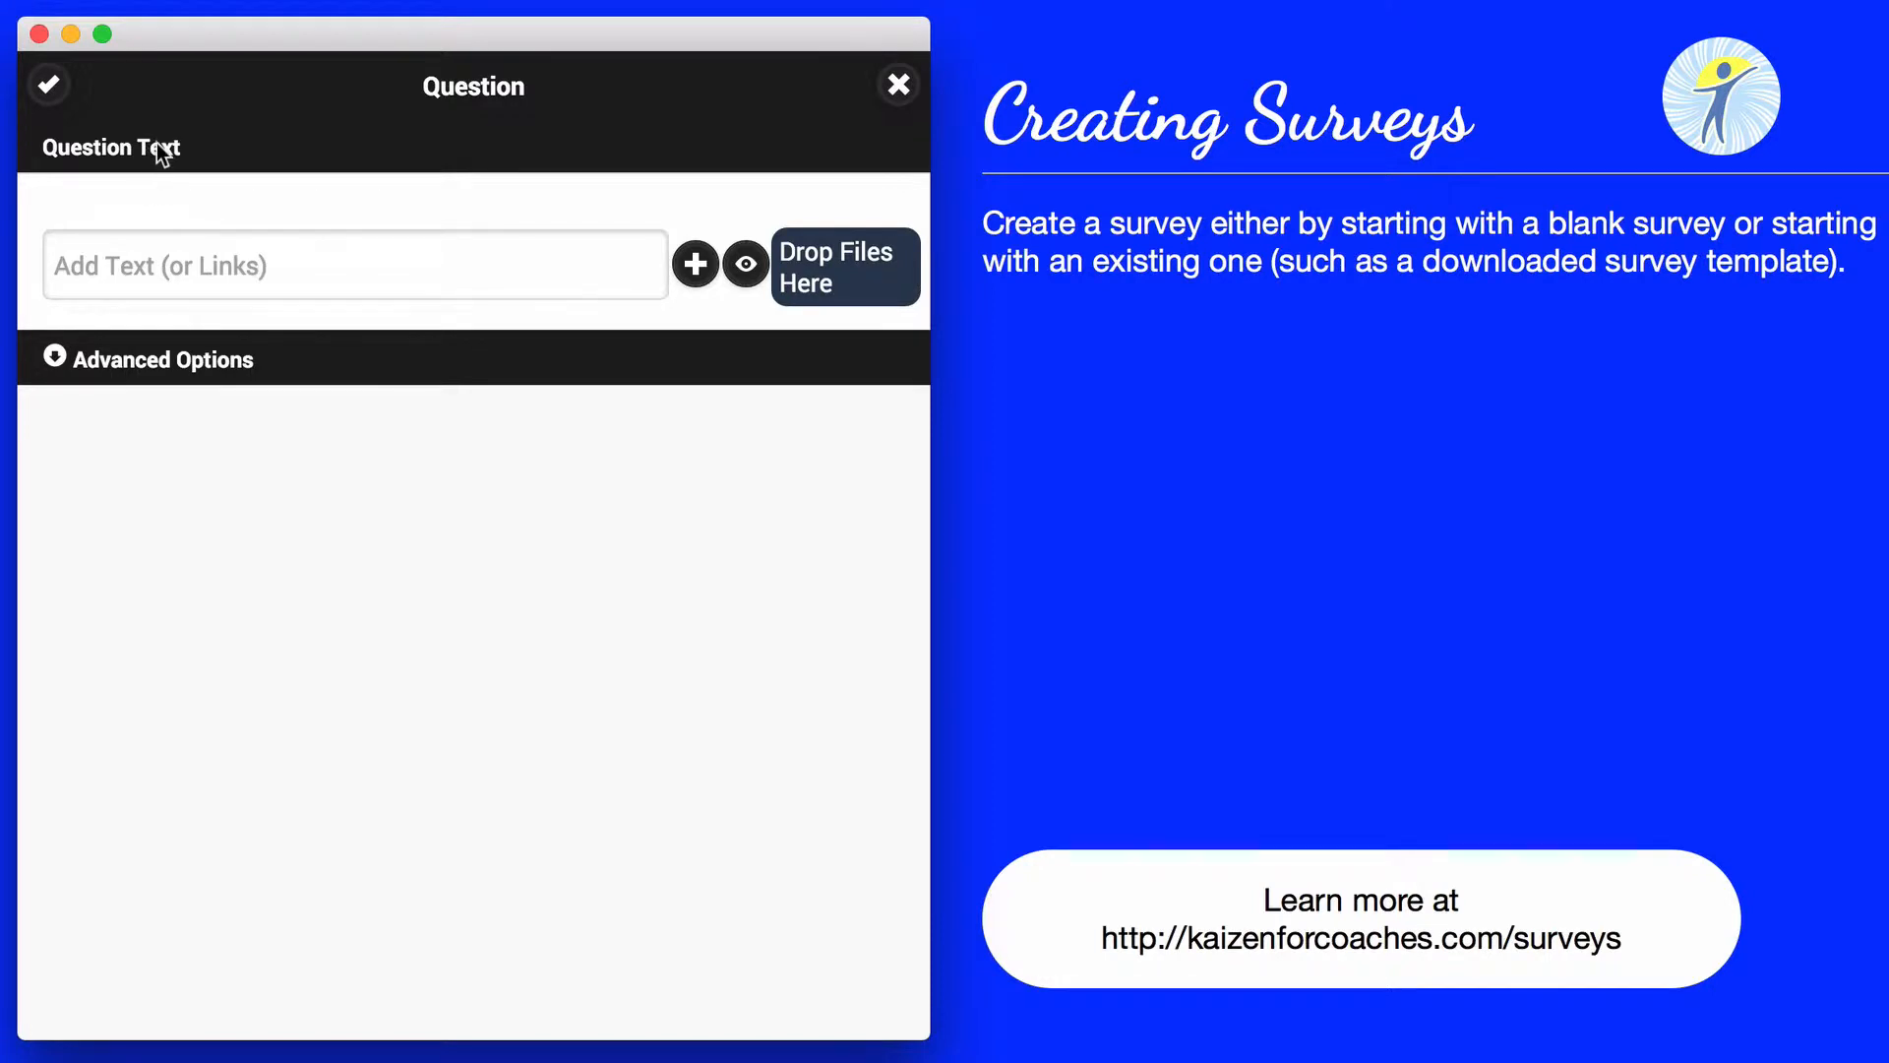
pyautogui.click(241, 278)
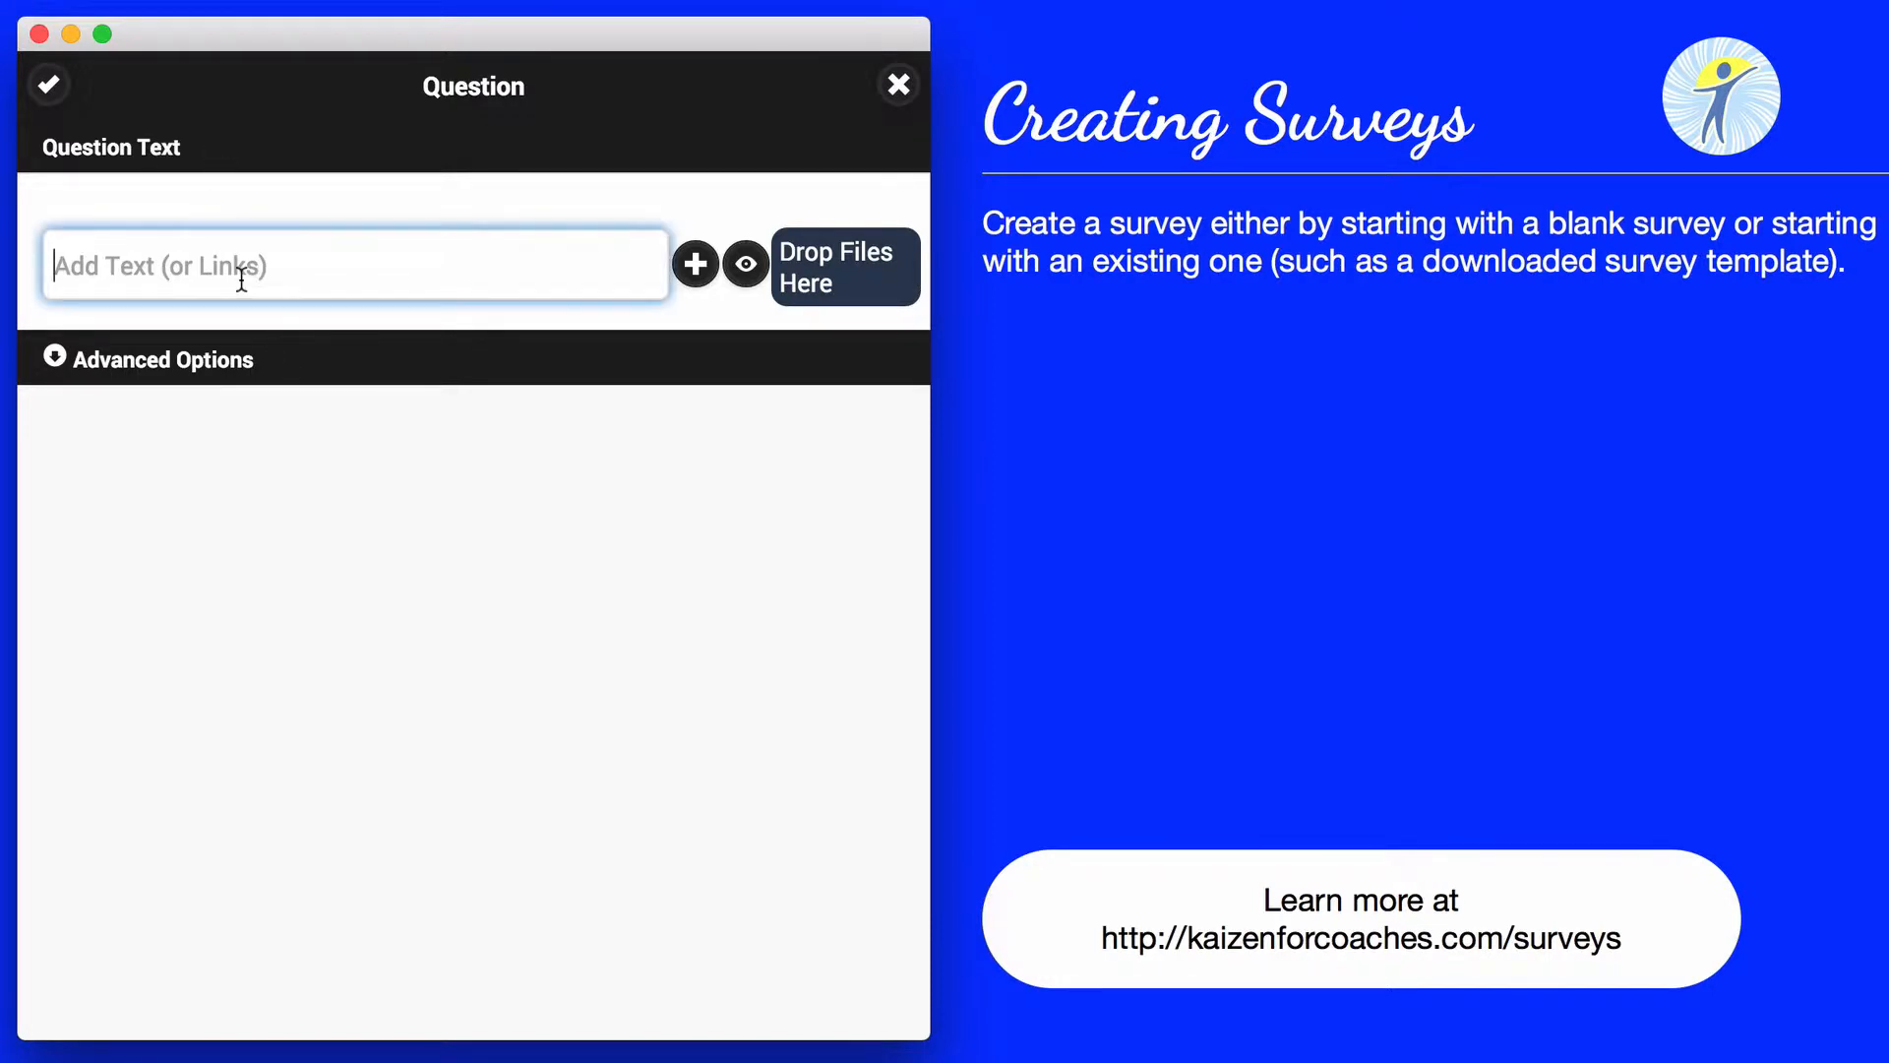
pyautogui.write('Th')
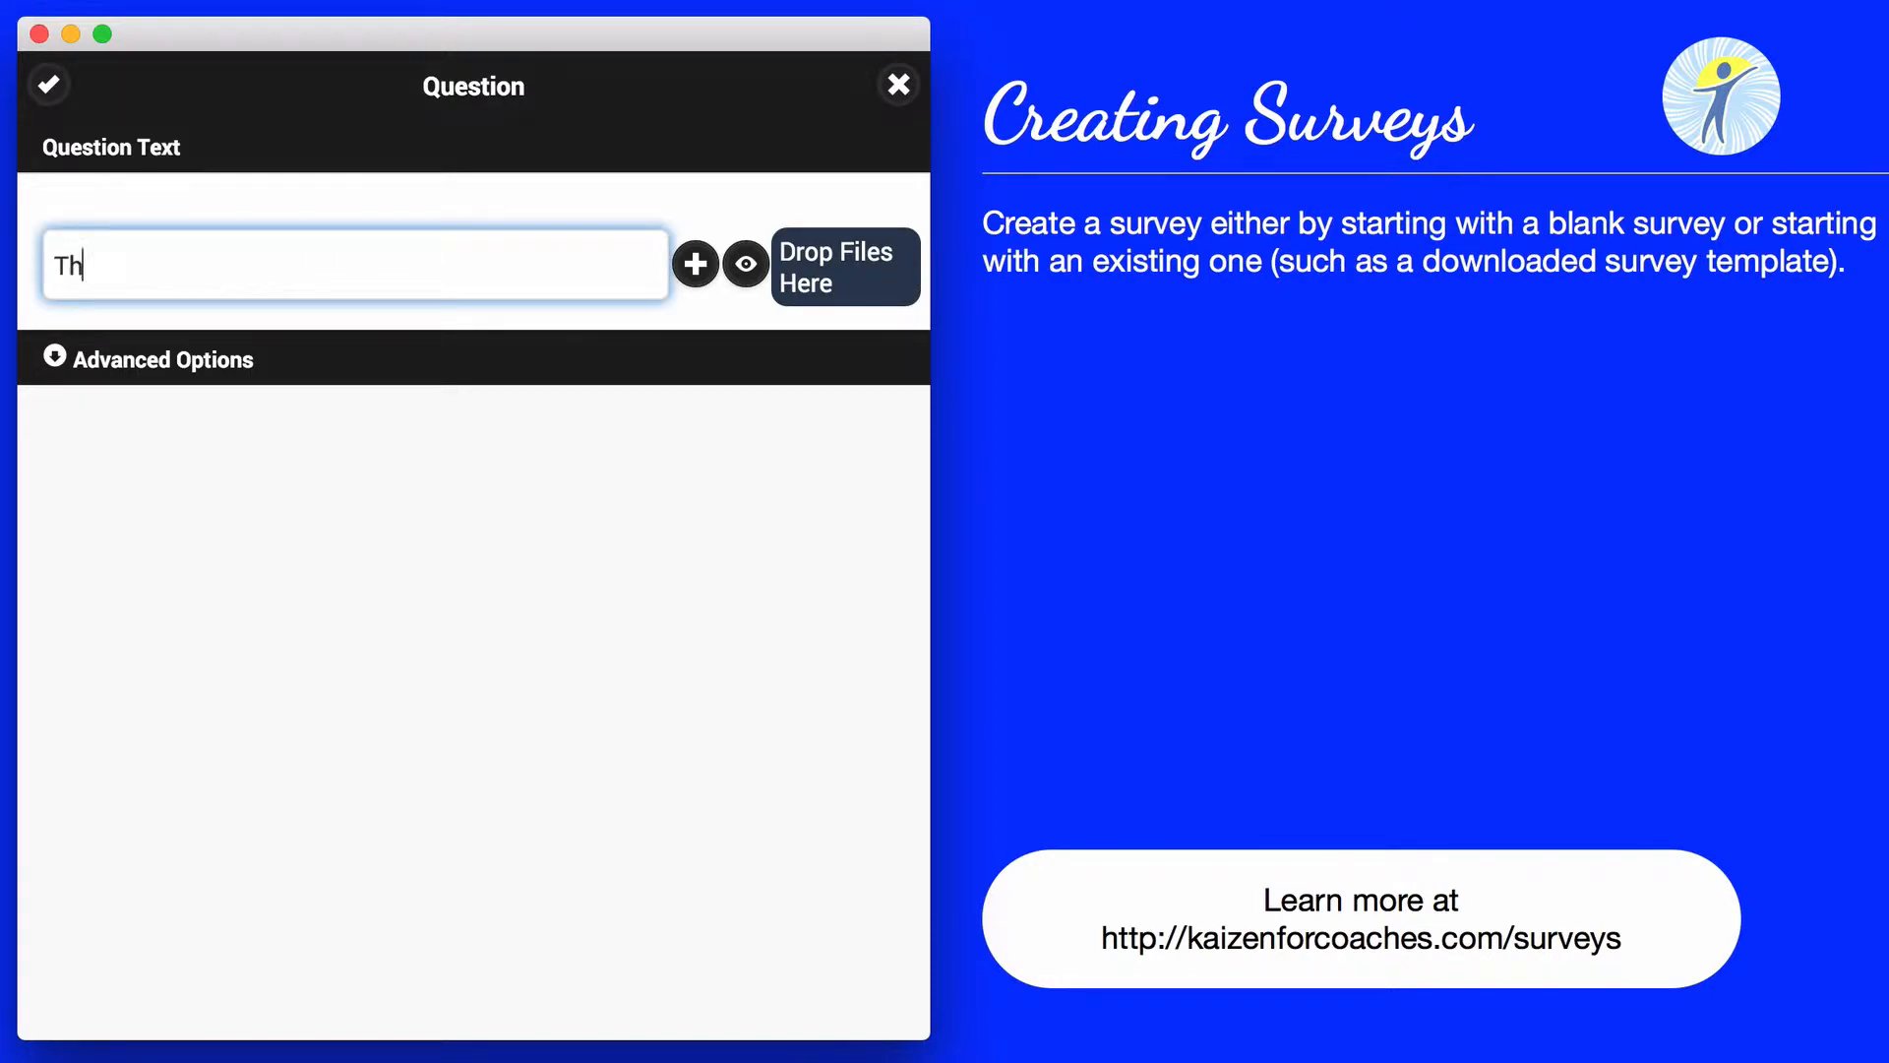
pyautogui.write('is survey will calculate your')
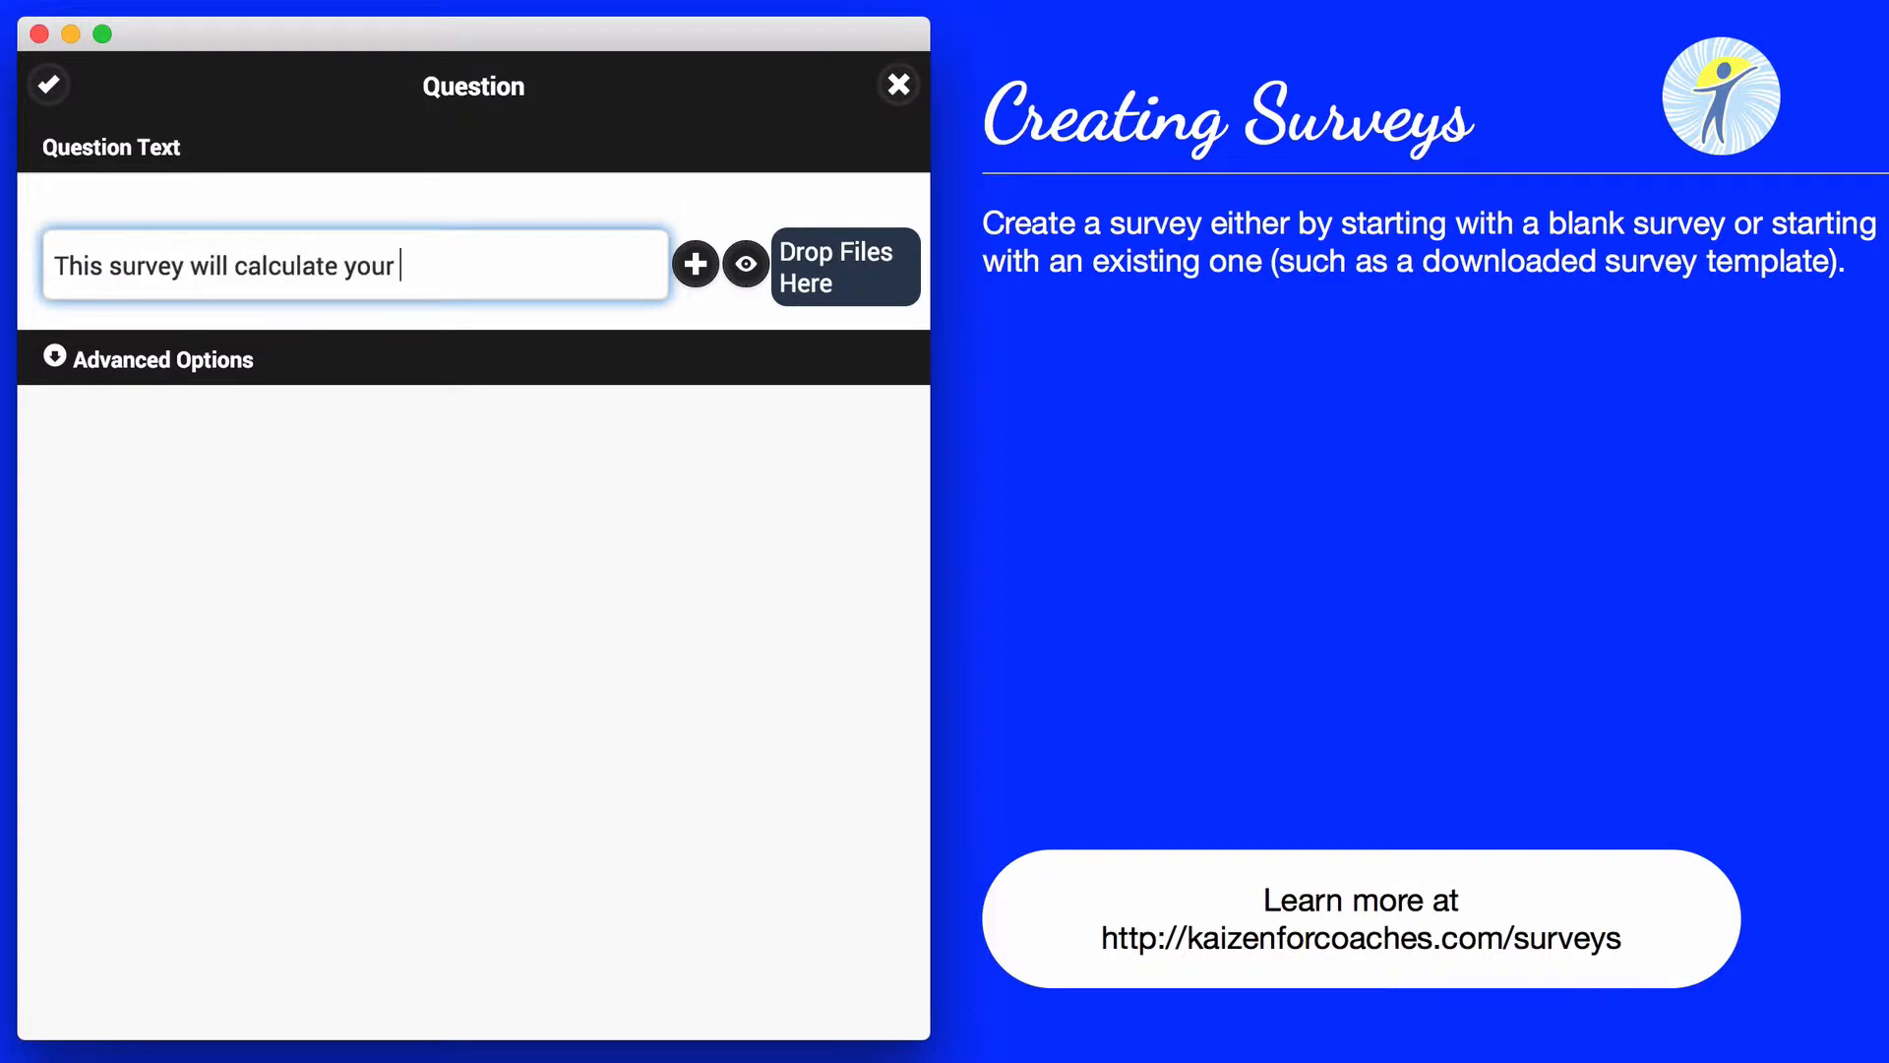
pyautogui.write(' BMI (Body-Mass')
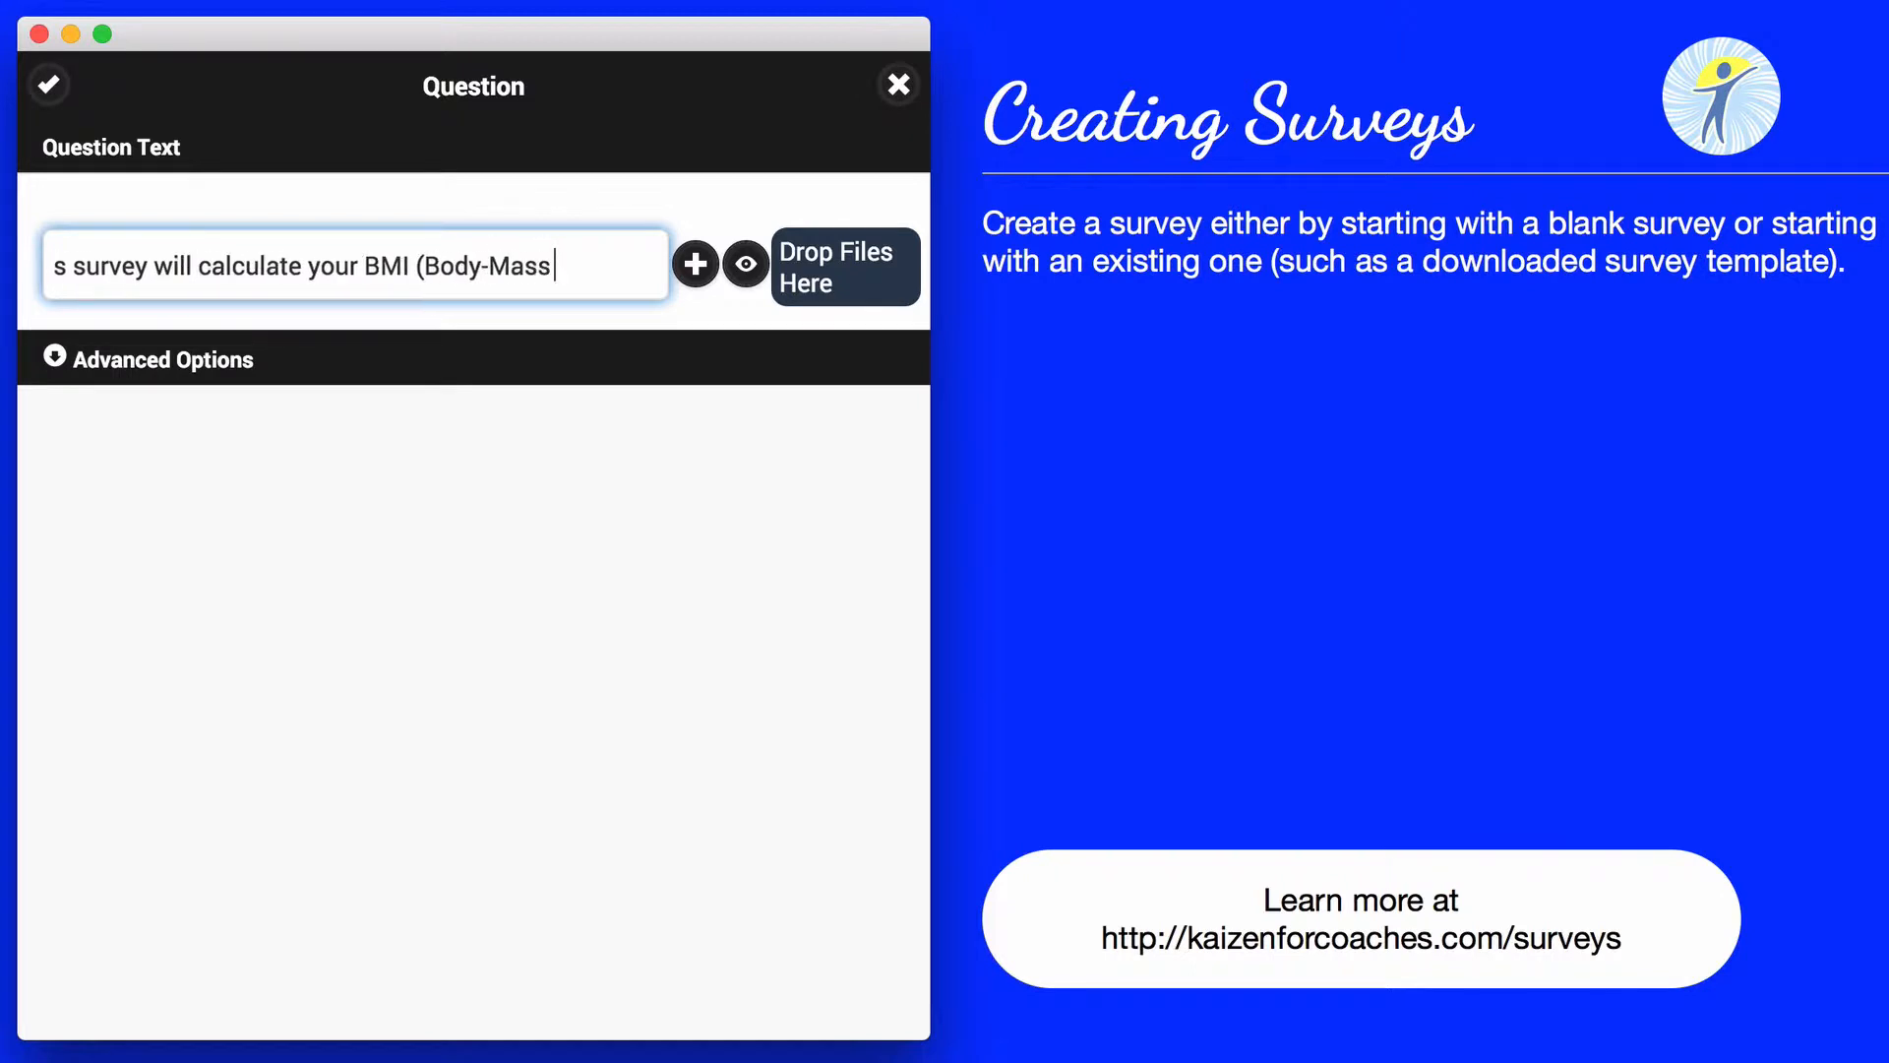
pyautogui.write(' Index).')
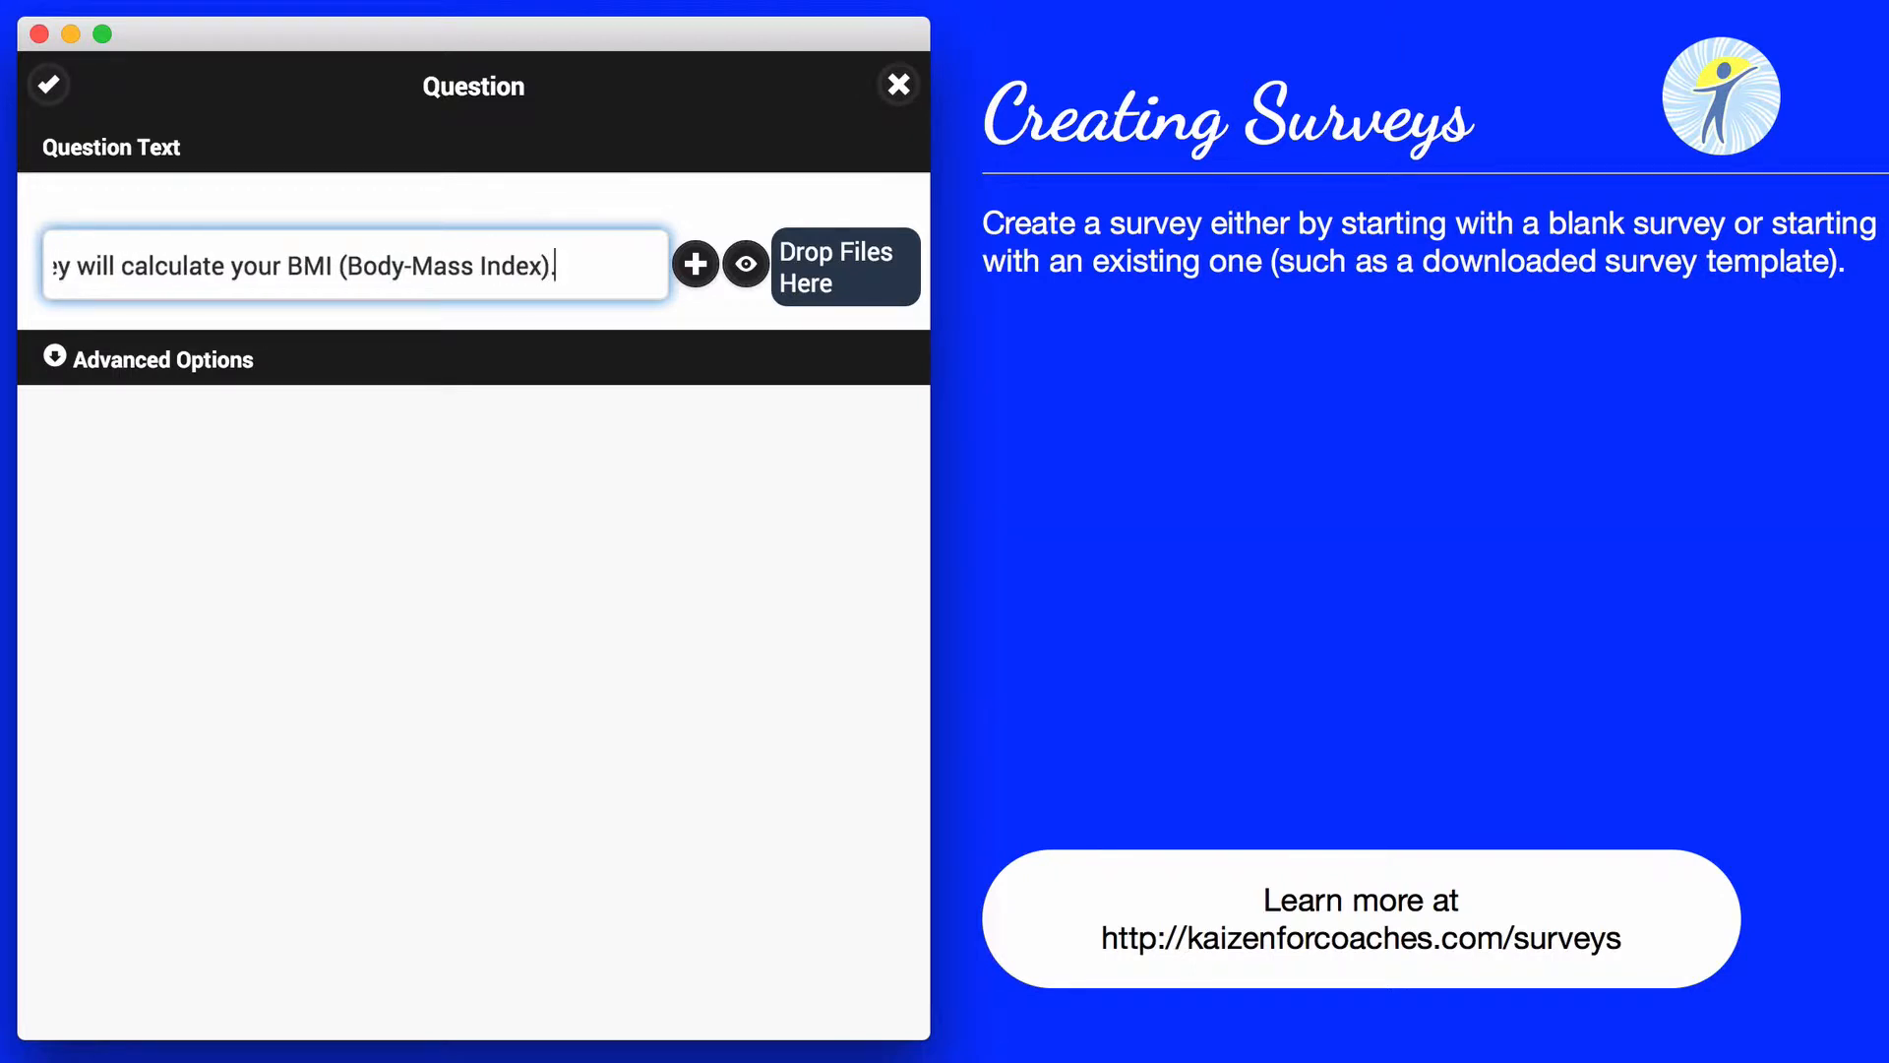
pyautogui.press('Return')
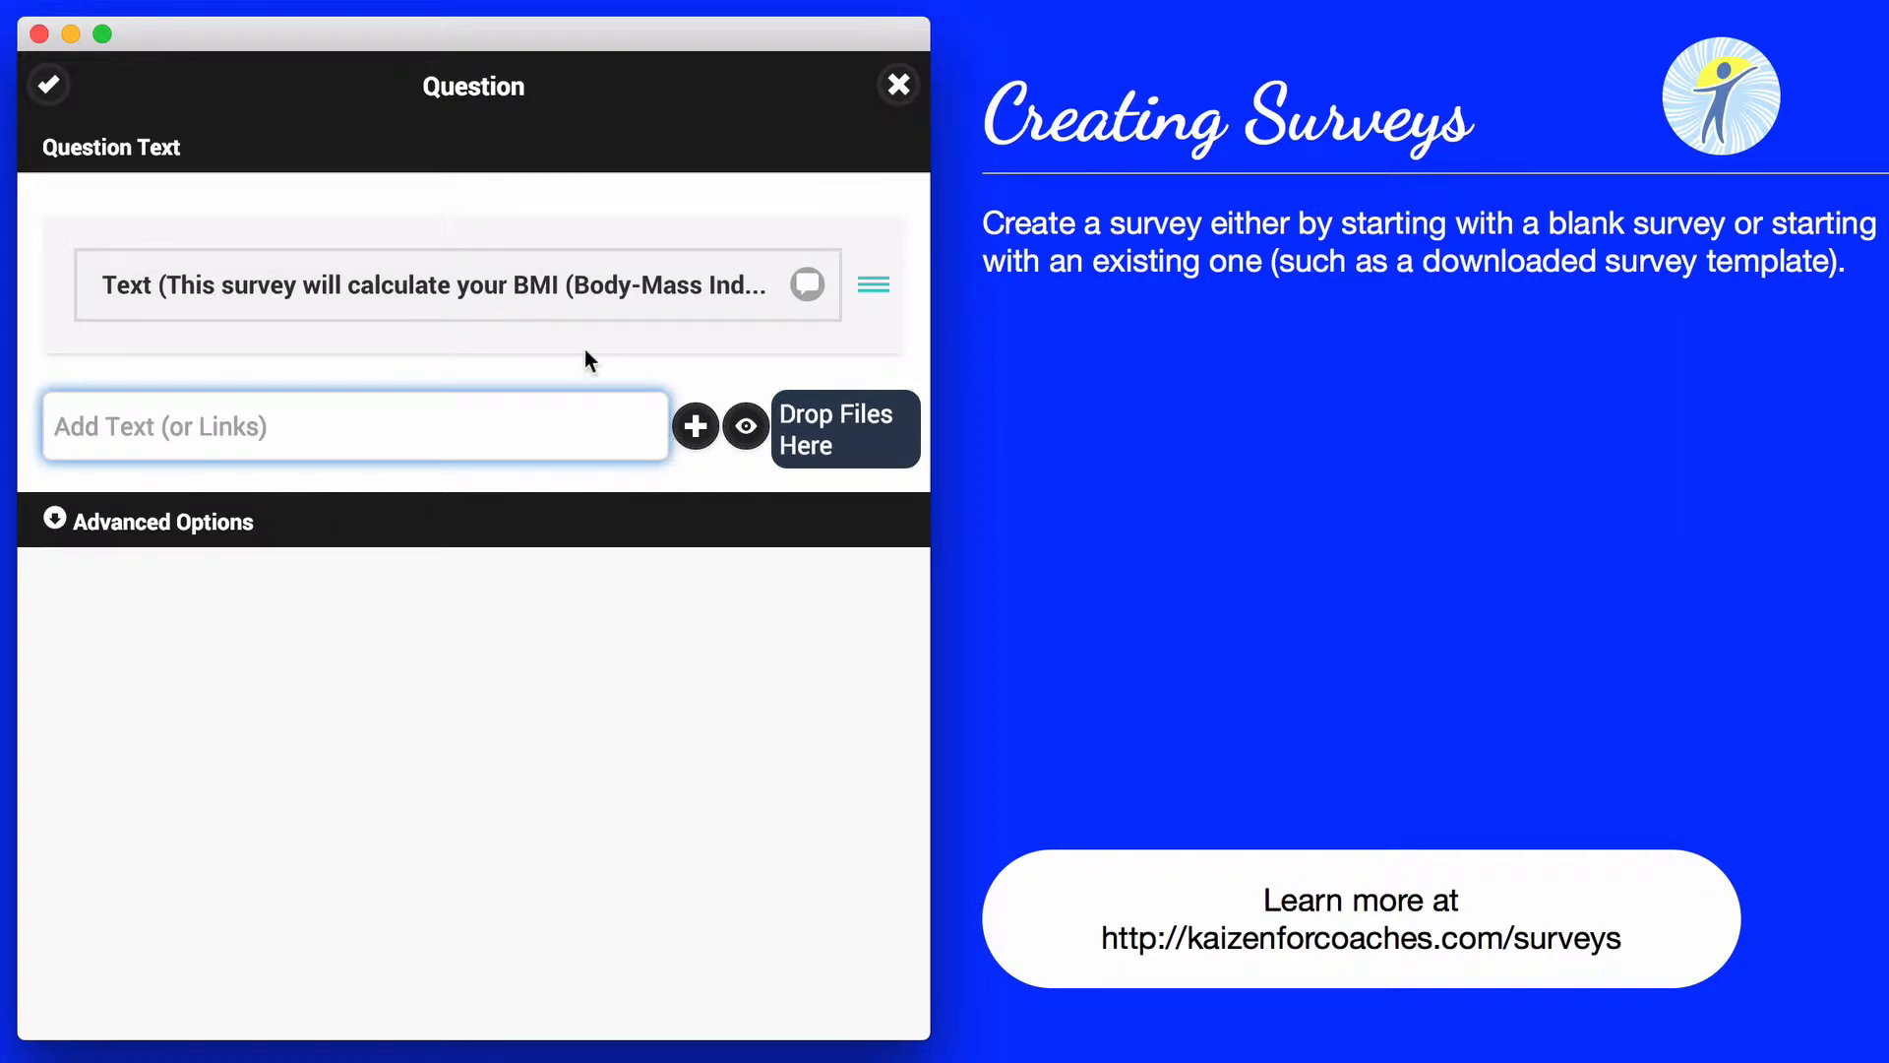
# Format the note's BMI introduction text as Bold.
pyautogui.click(393, 311)
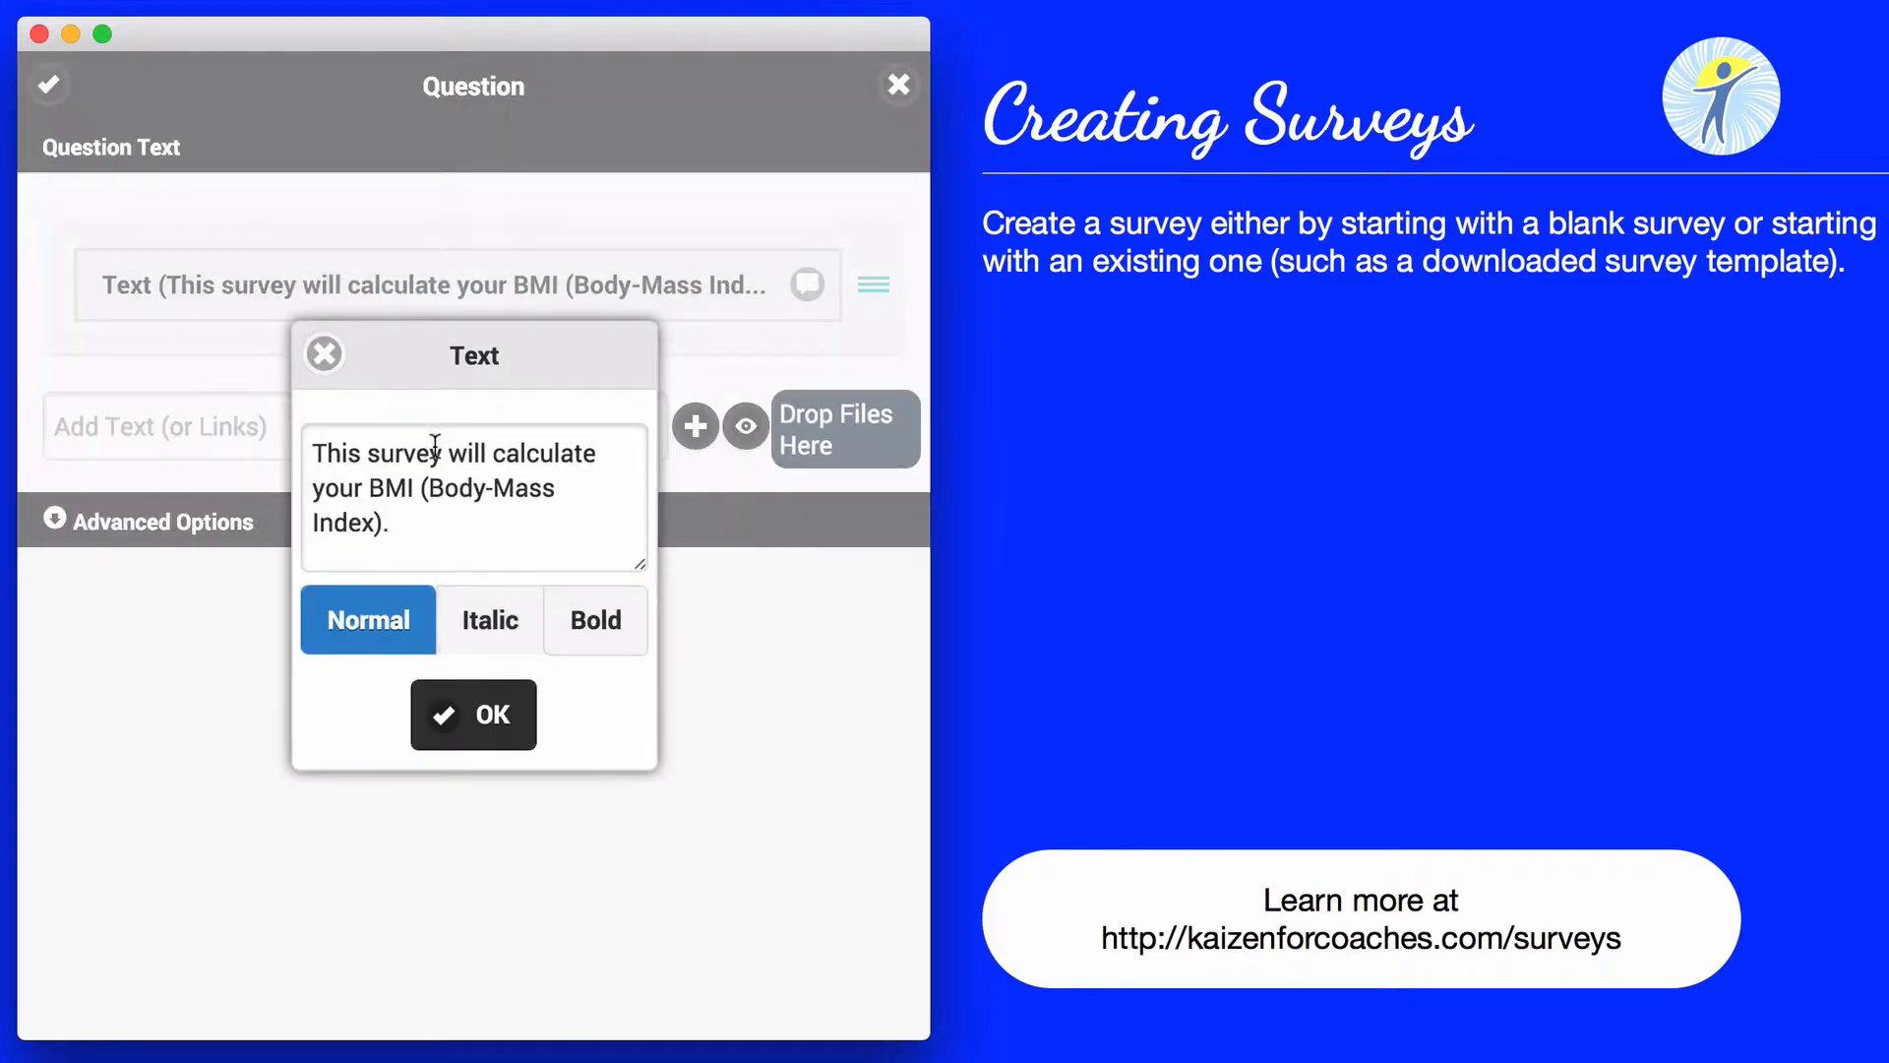
pyautogui.click(602, 637)
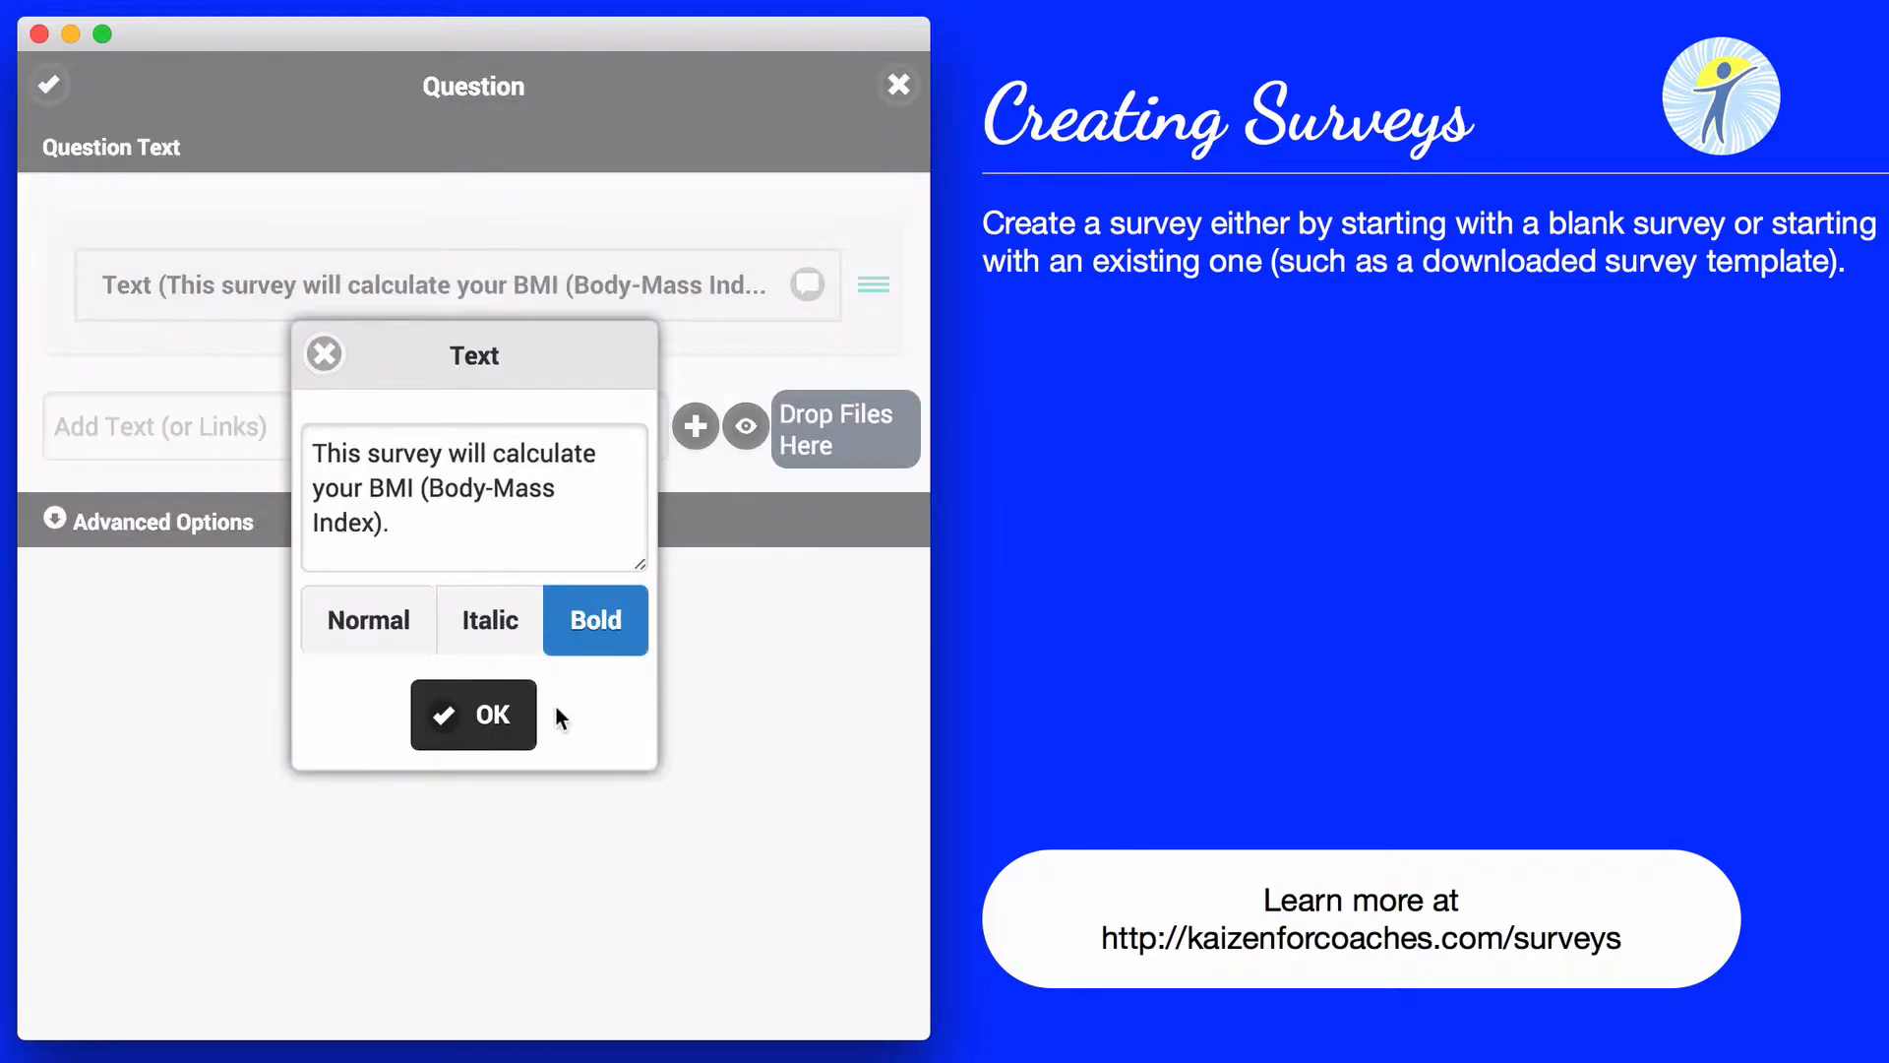
pyautogui.click(499, 724)
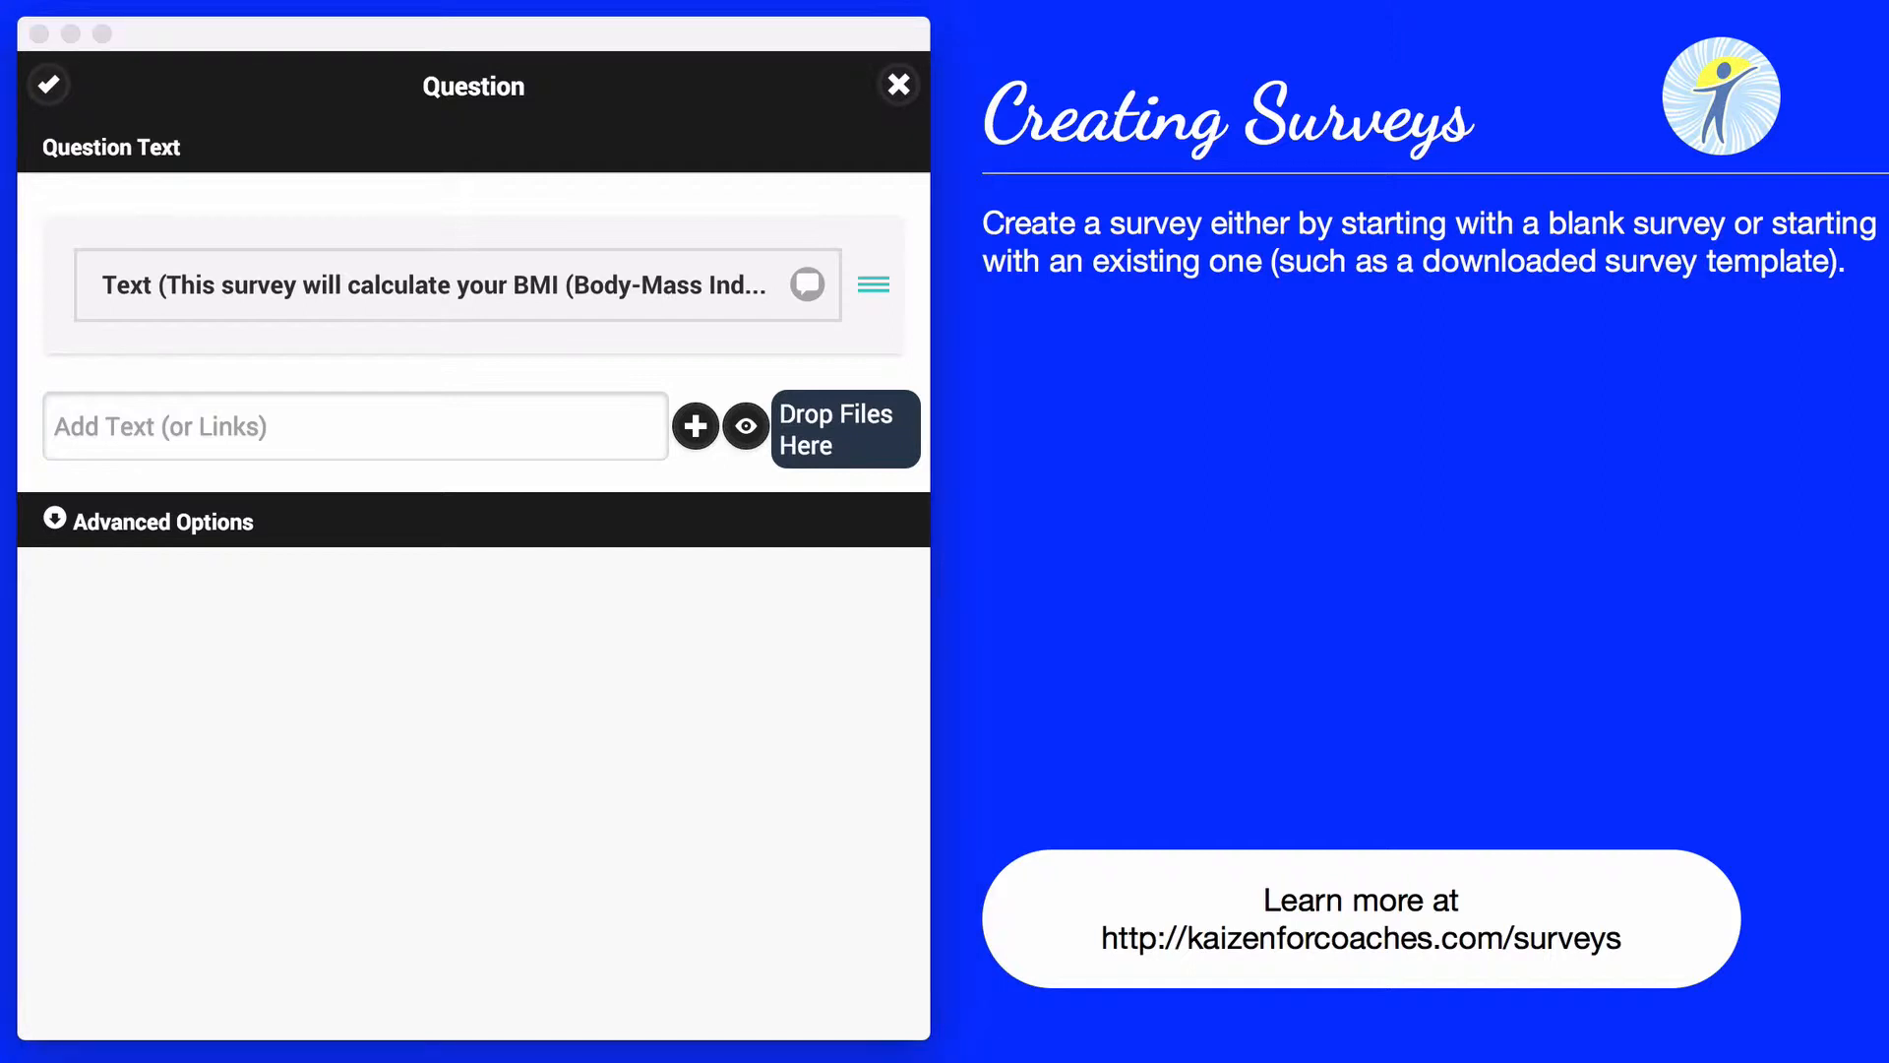
# Add the image file tom-Bathroom-scale.svg to the note and check its display size options.
pyautogui.moveTo(1023, 431); pyautogui.dragTo(844, 421)
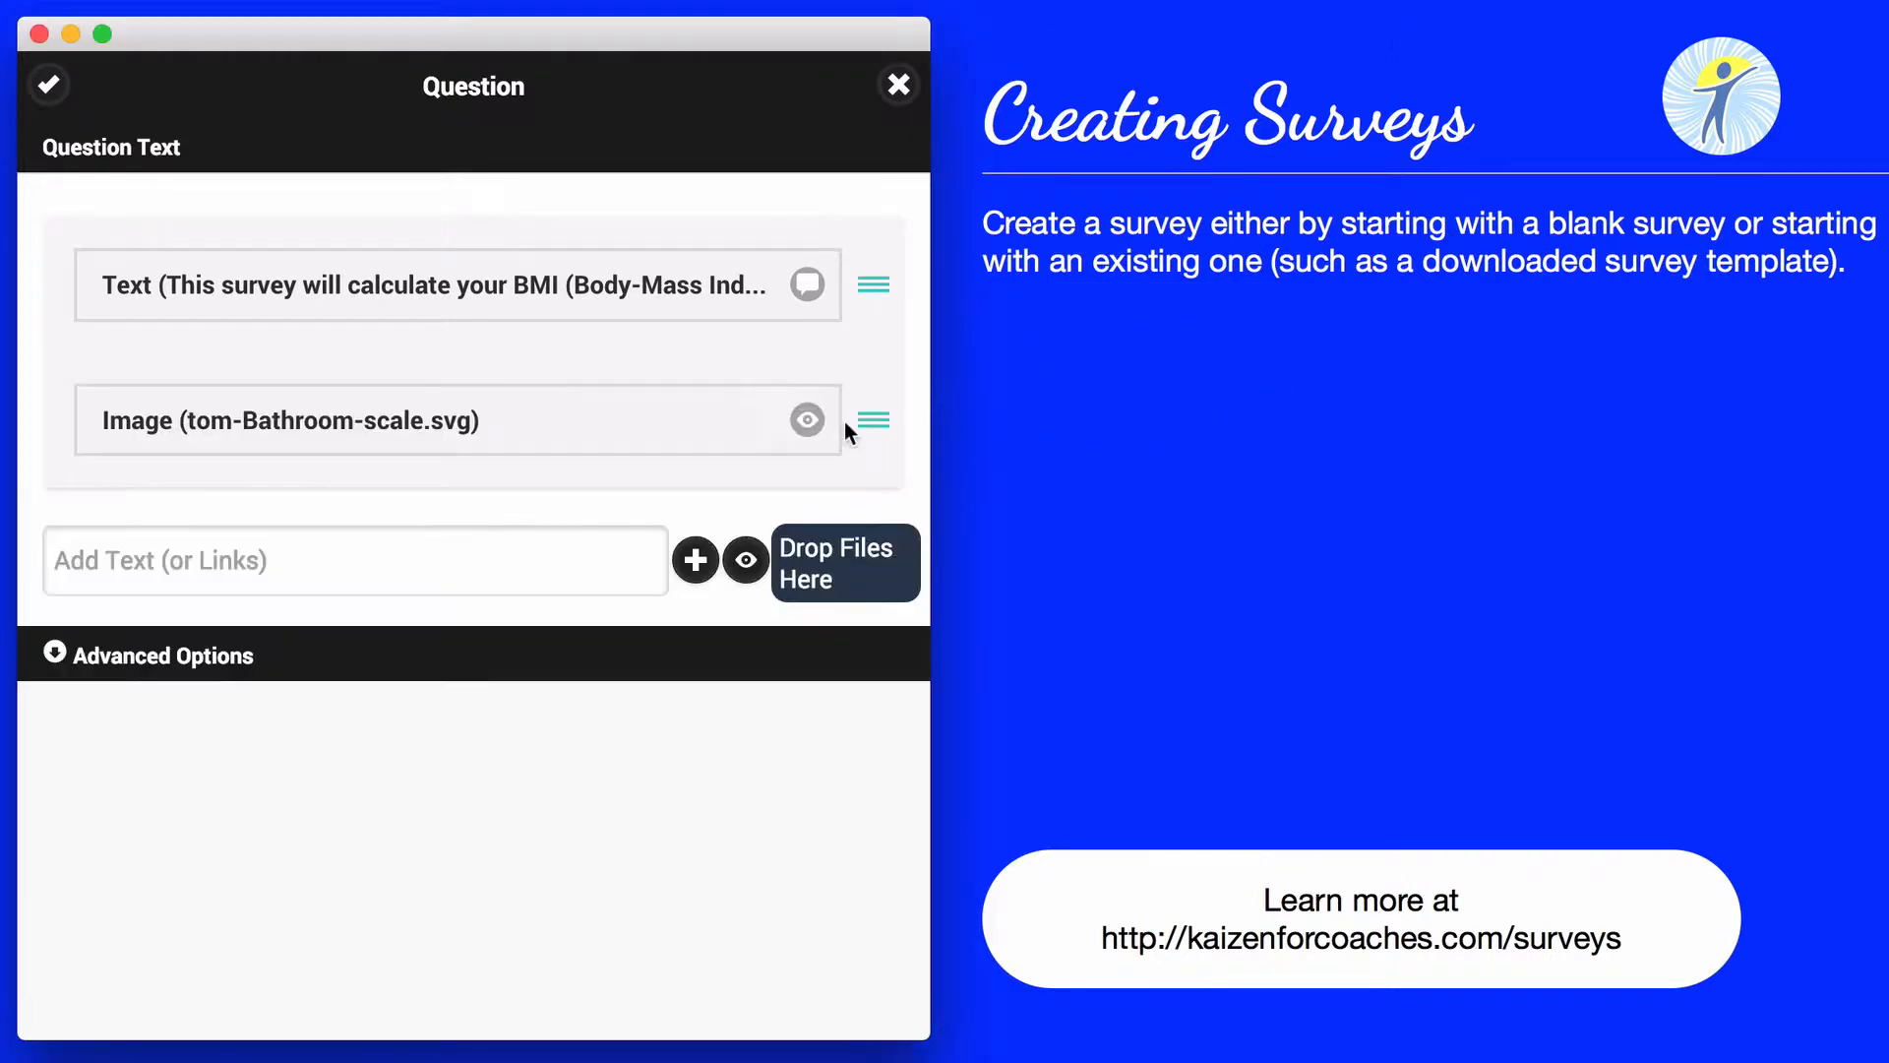
pyautogui.click(422, 448)
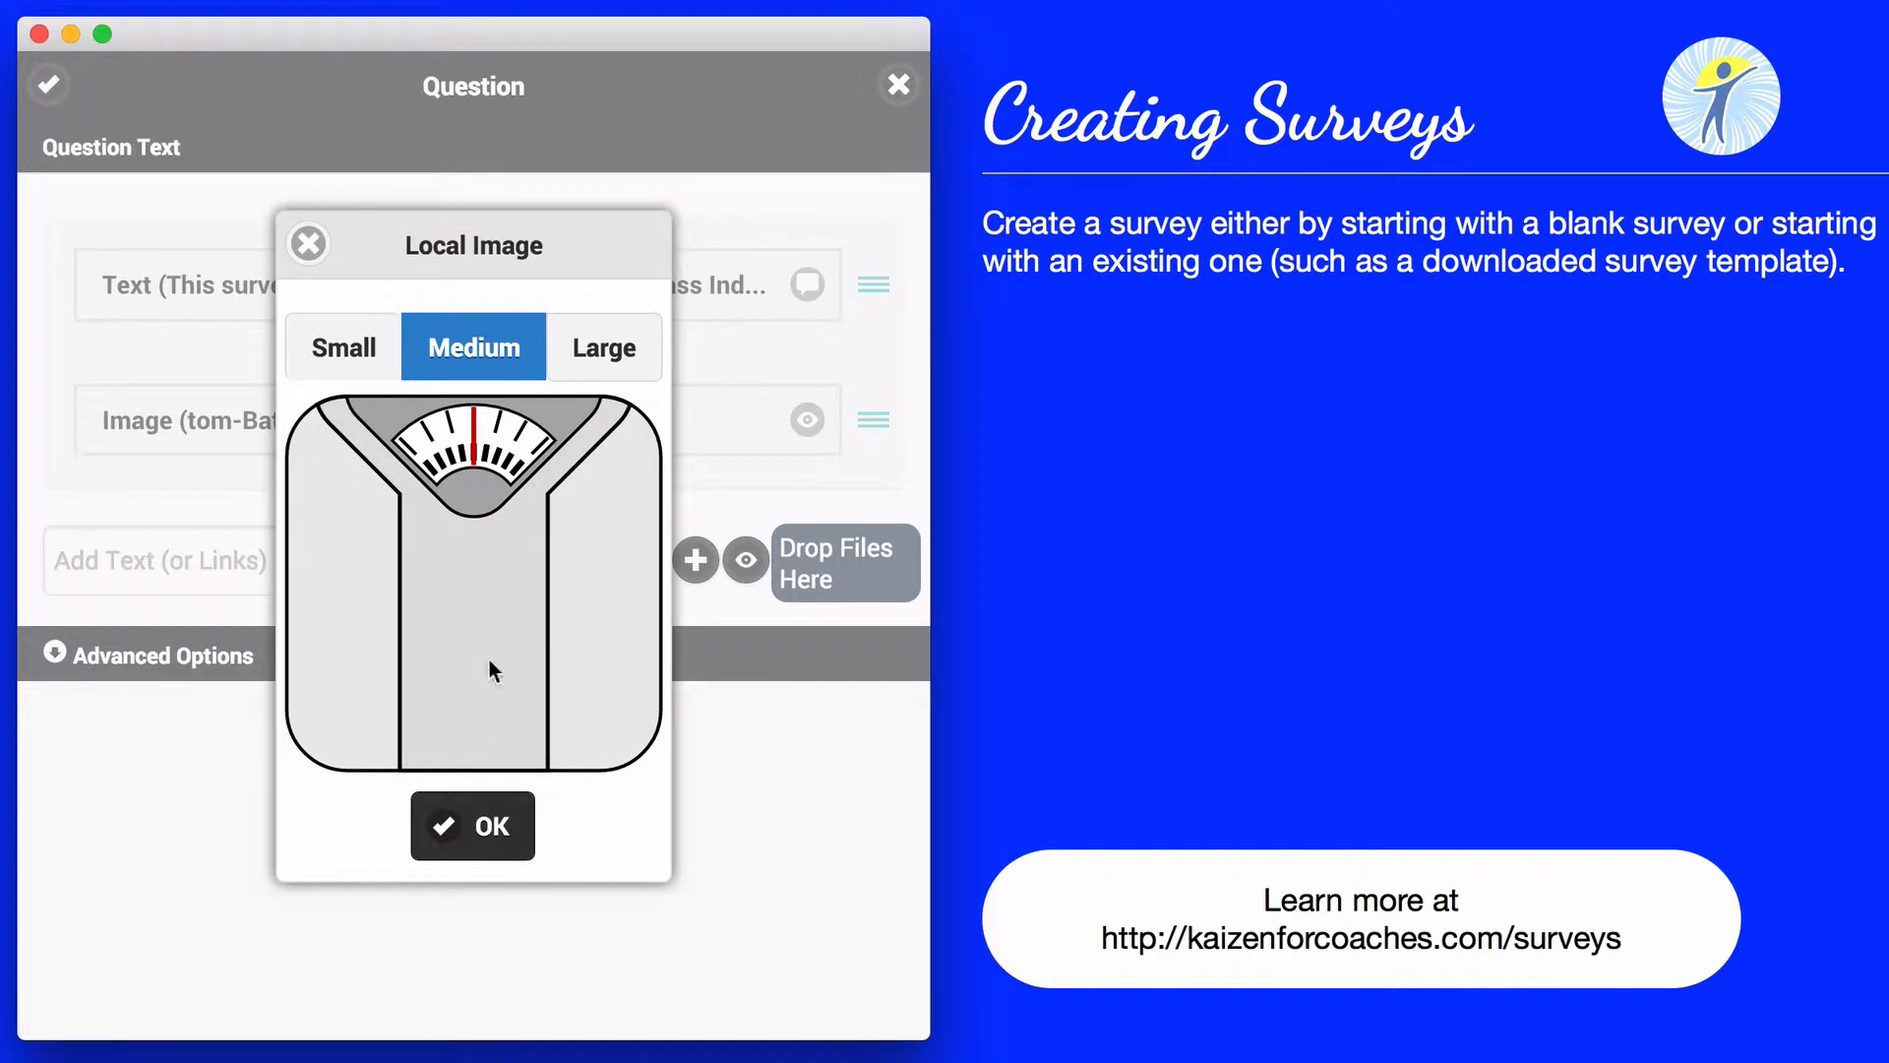
pyautogui.click(309, 245)
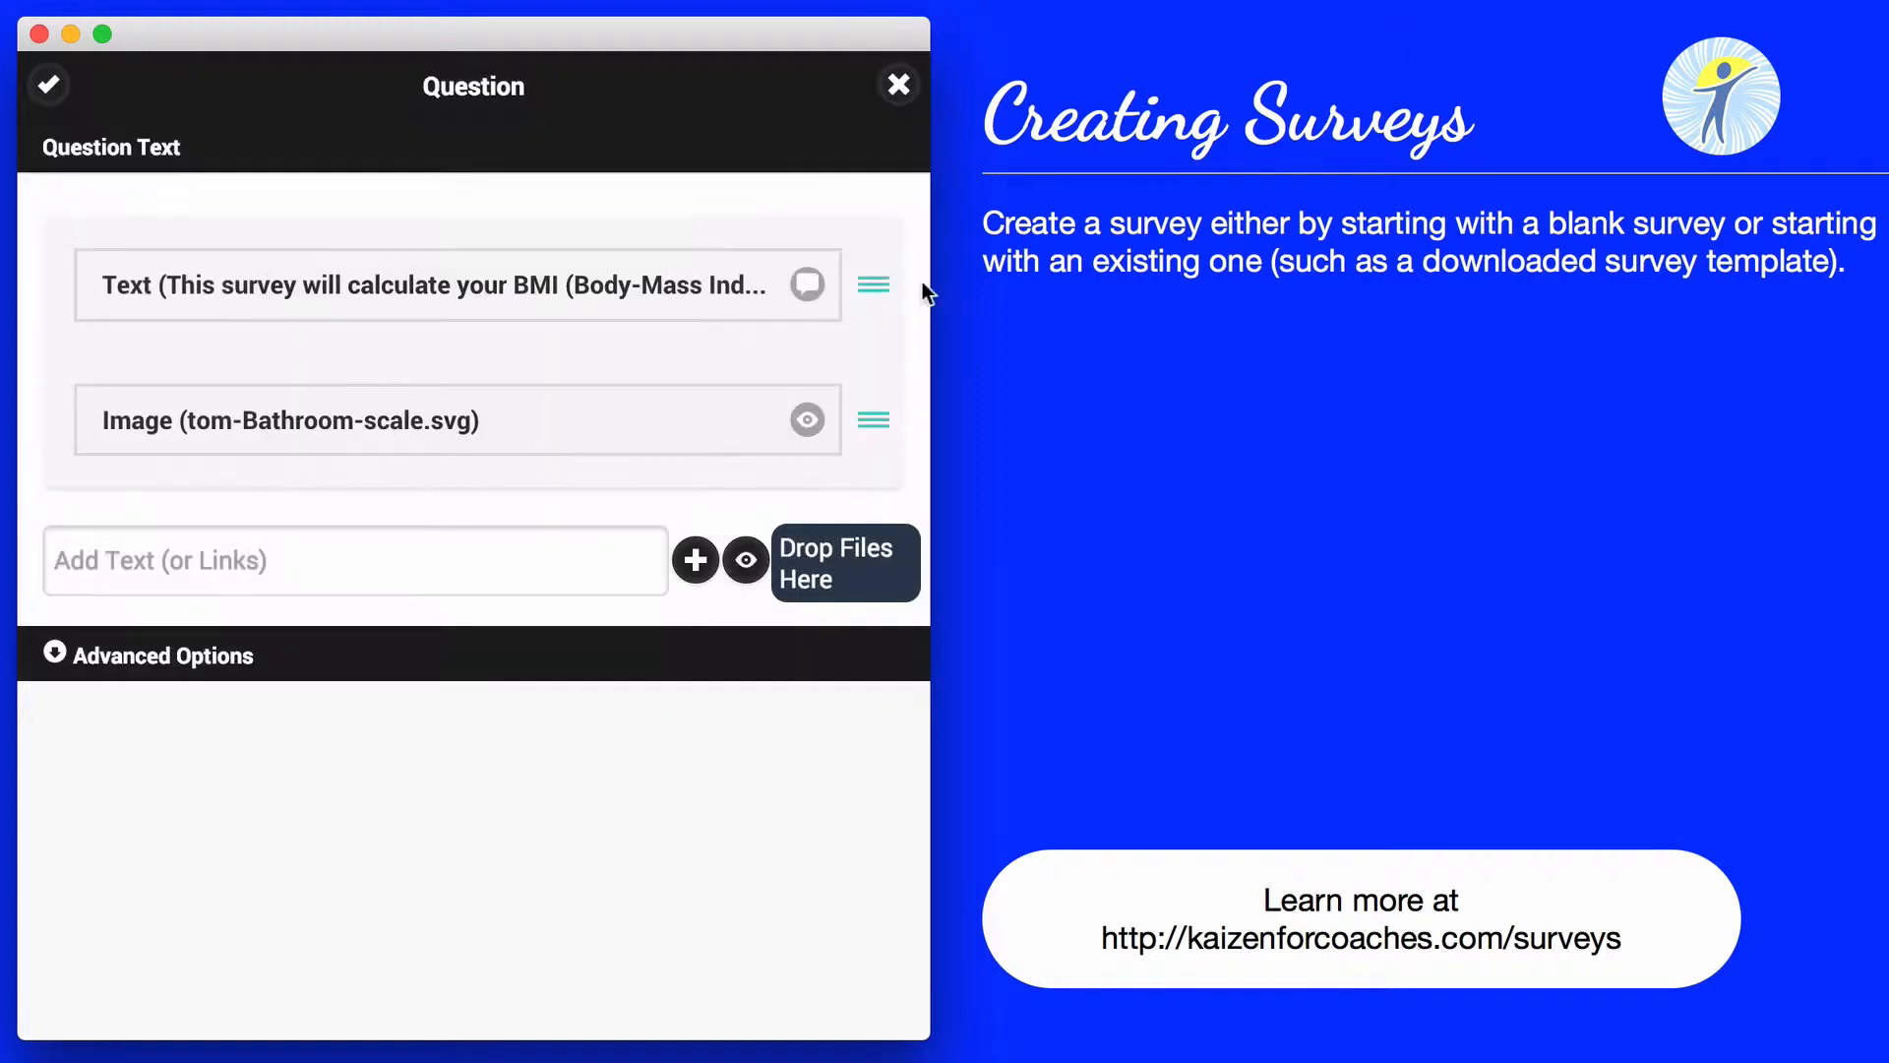
# Preview the note with its text and image, and accept the question into the survey.
pyautogui.click(743, 568)
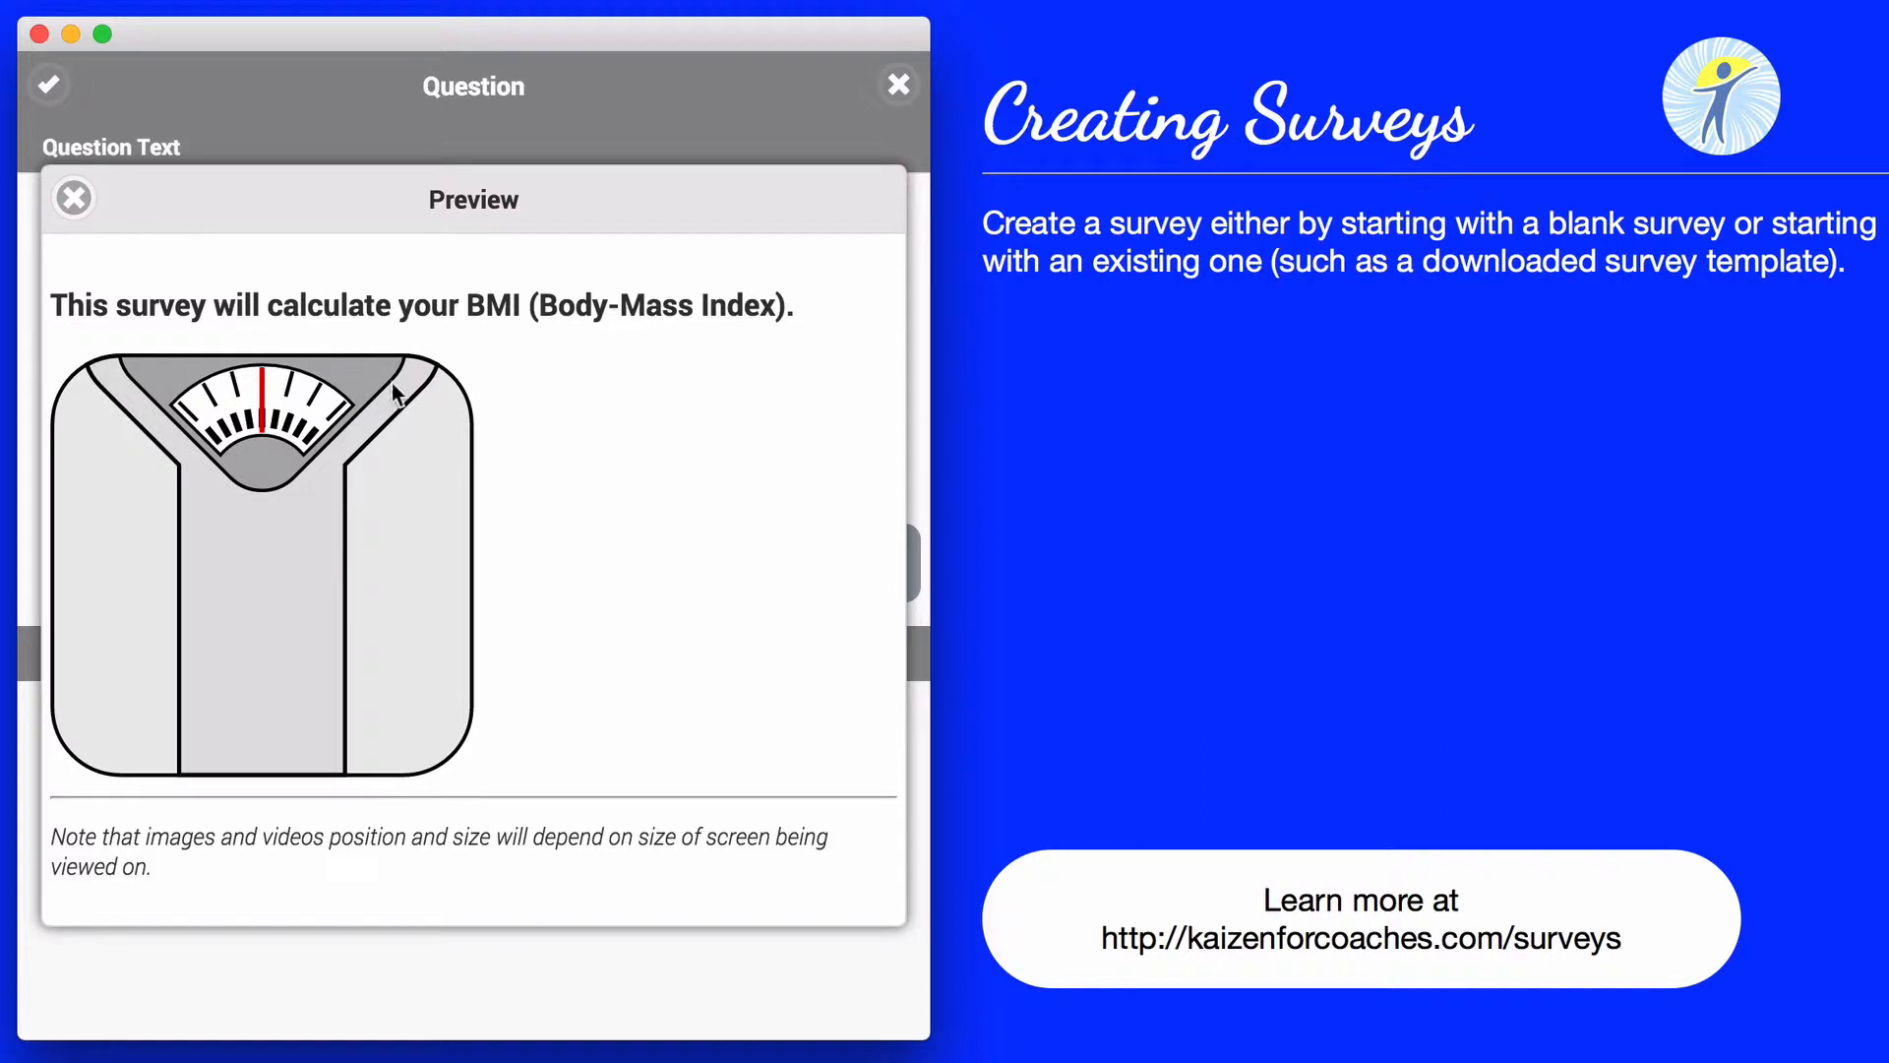
pyautogui.click(75, 199)
pyautogui.click(45, 89)
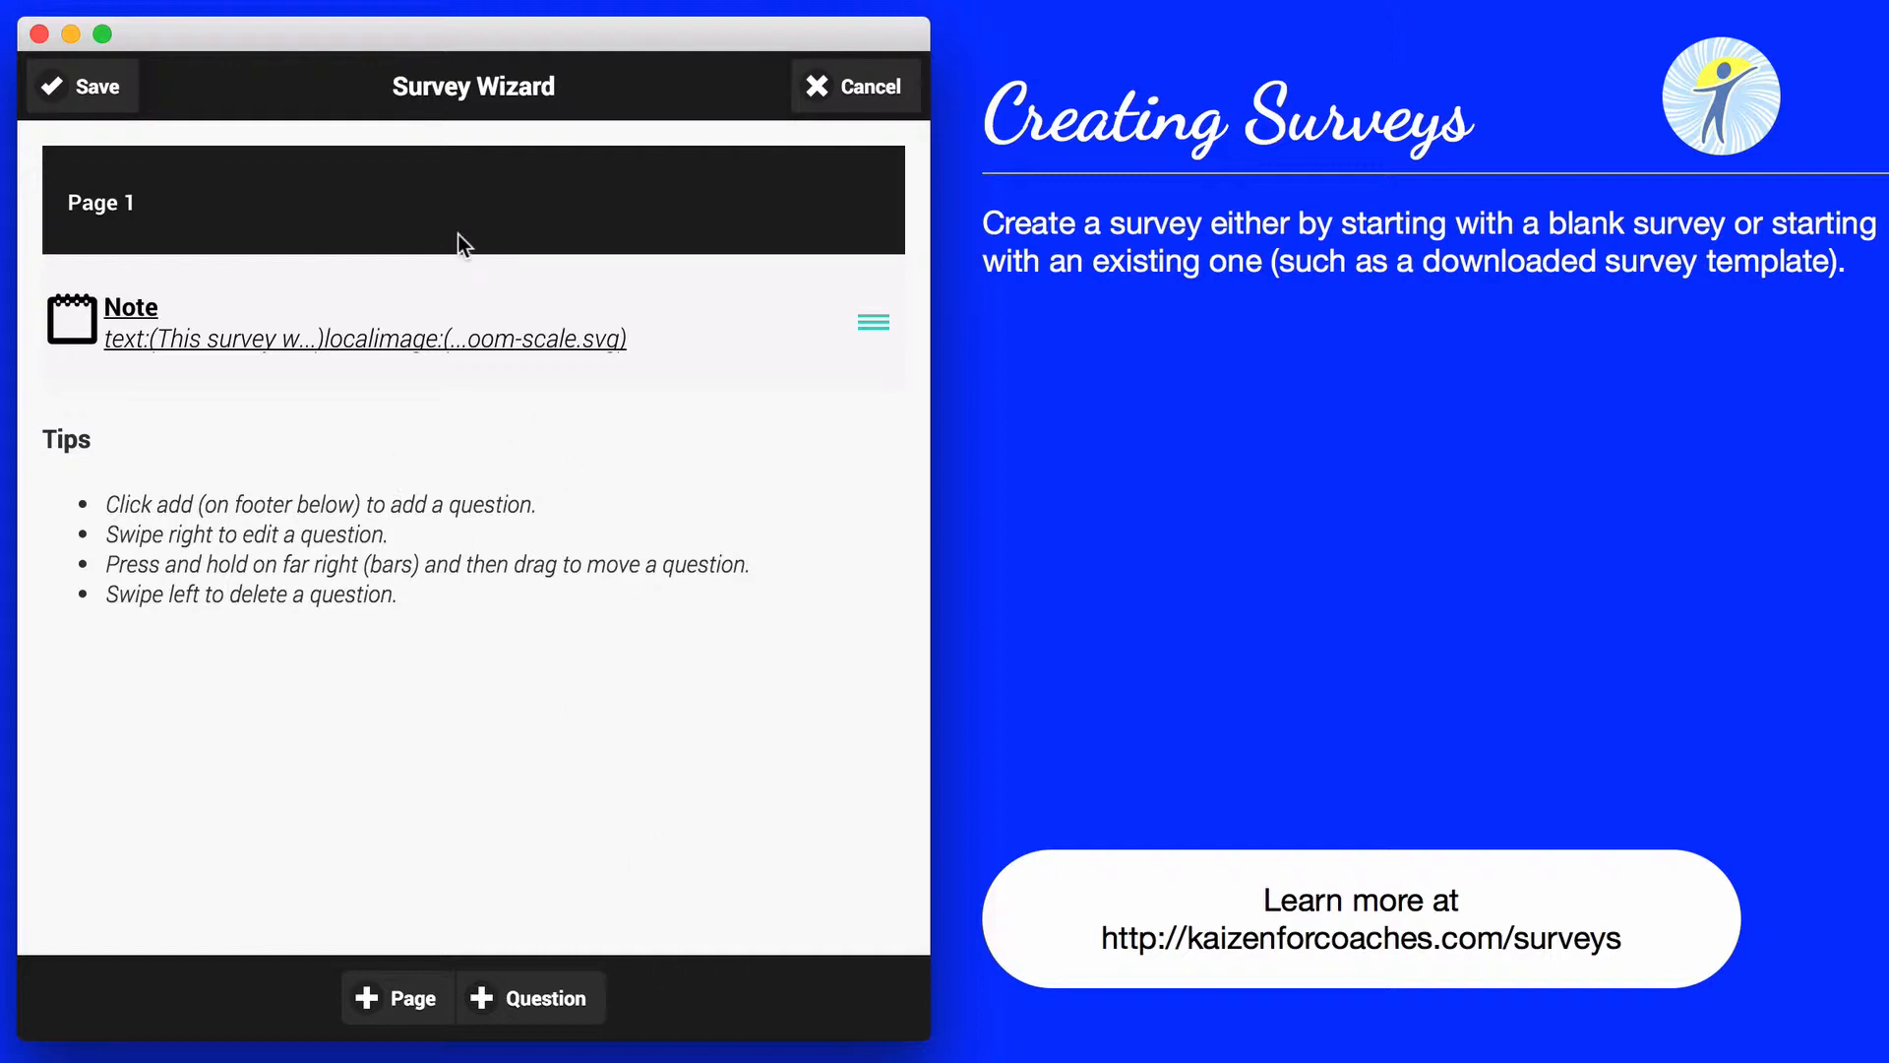
# Add a Number question on a new page with the text "Please enter your weight (lbs):".
pyautogui.click(547, 999)
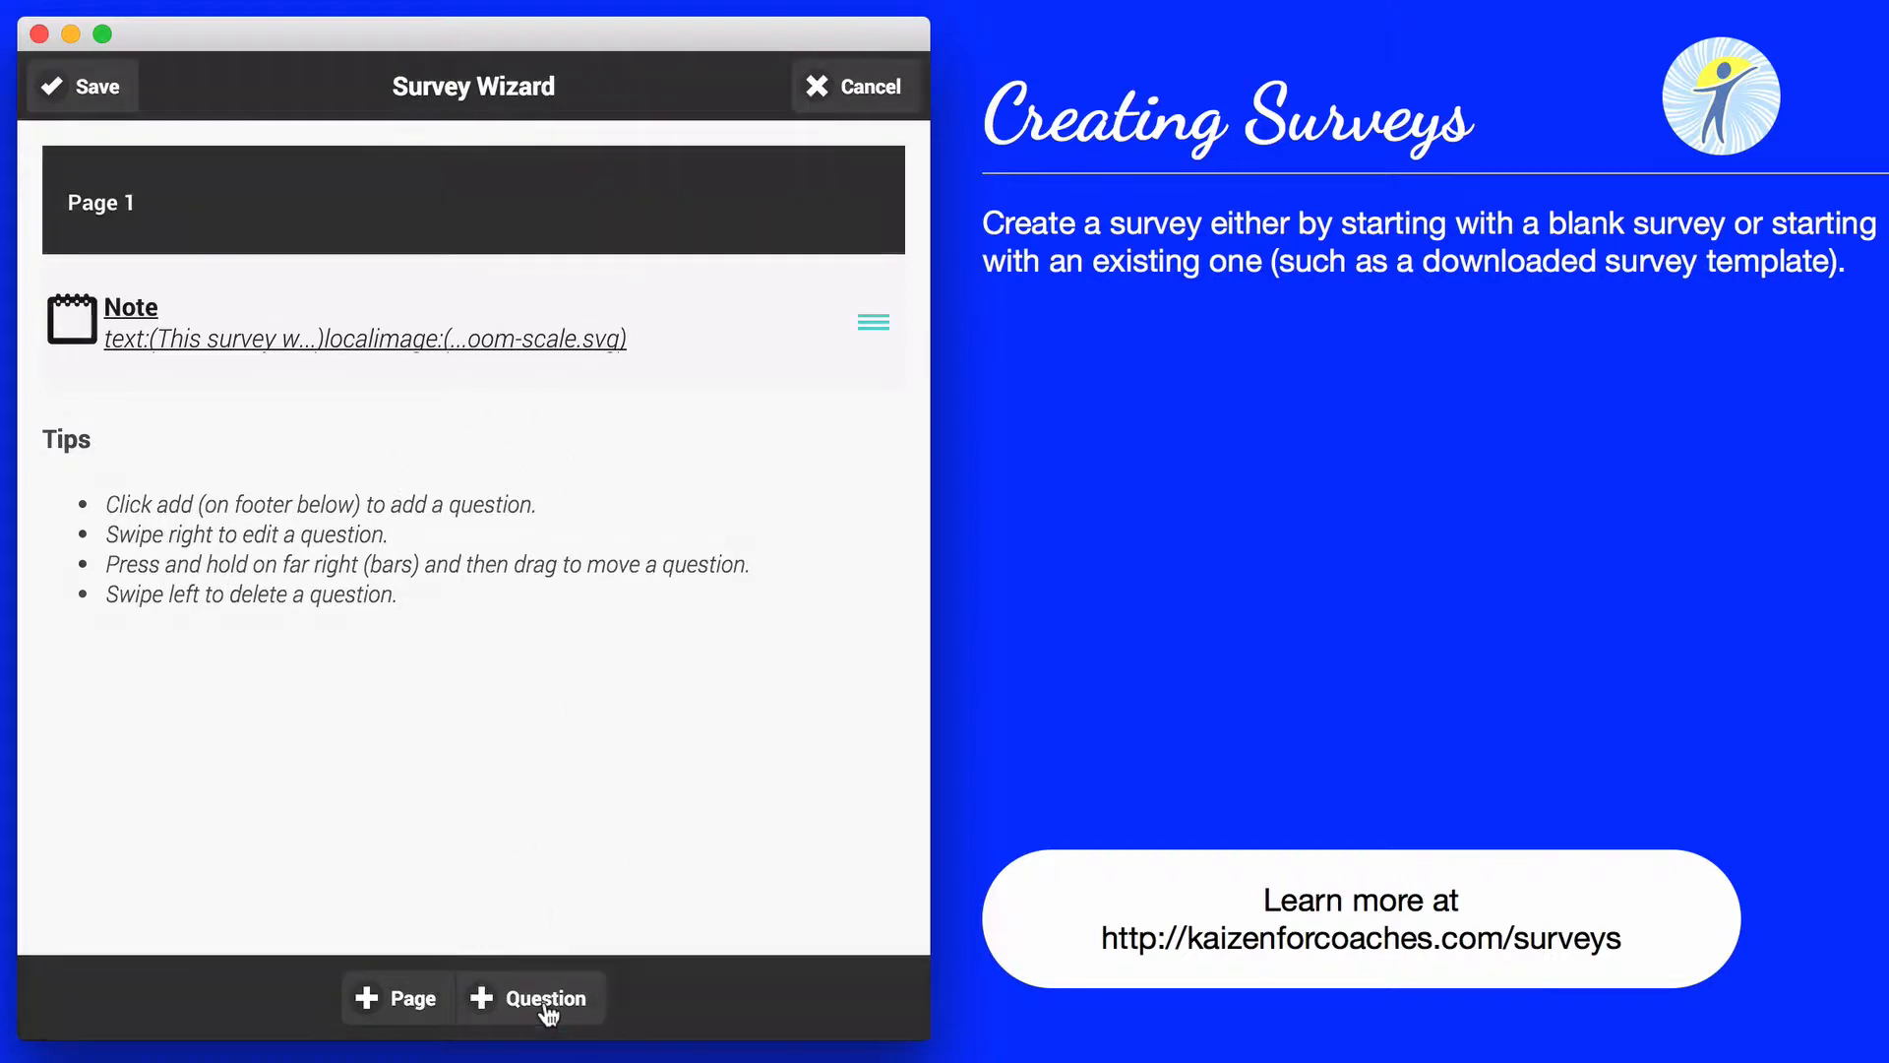
pyautogui.scroll(-10, 619, 564)
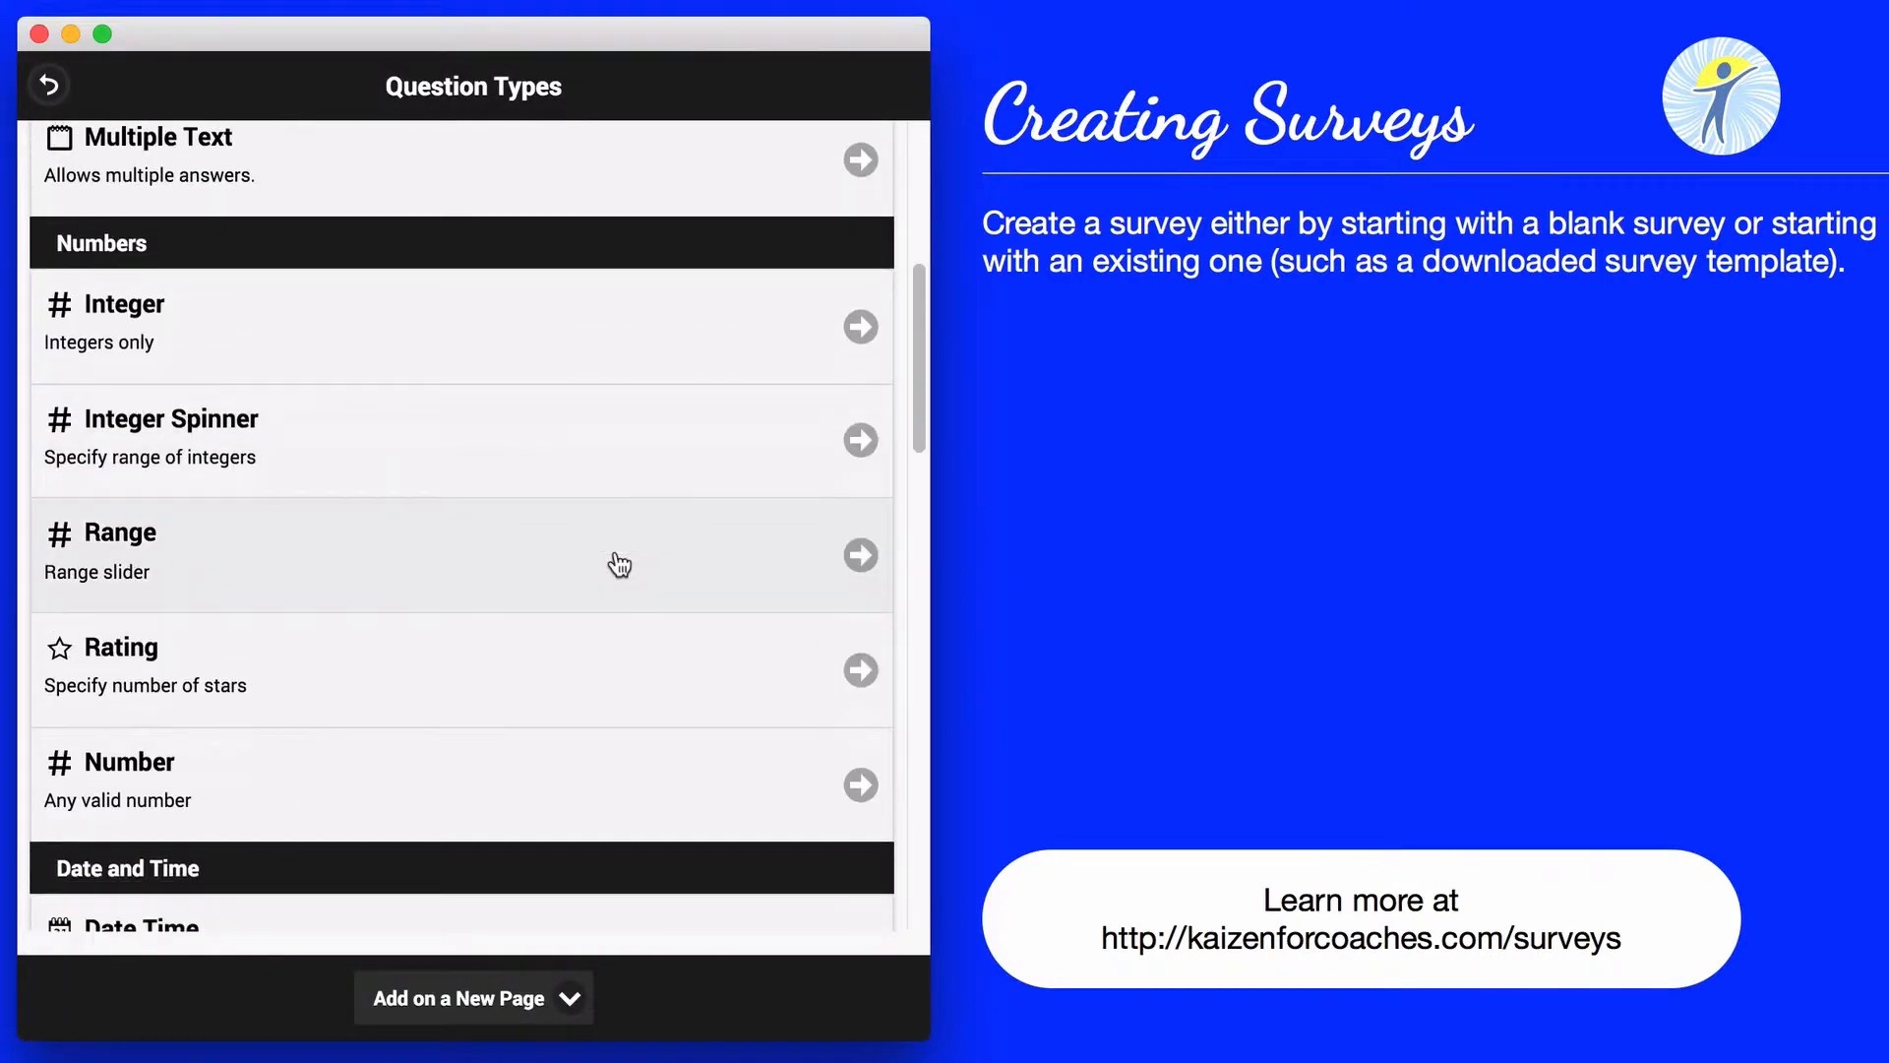
pyautogui.scroll(3, 619, 564)
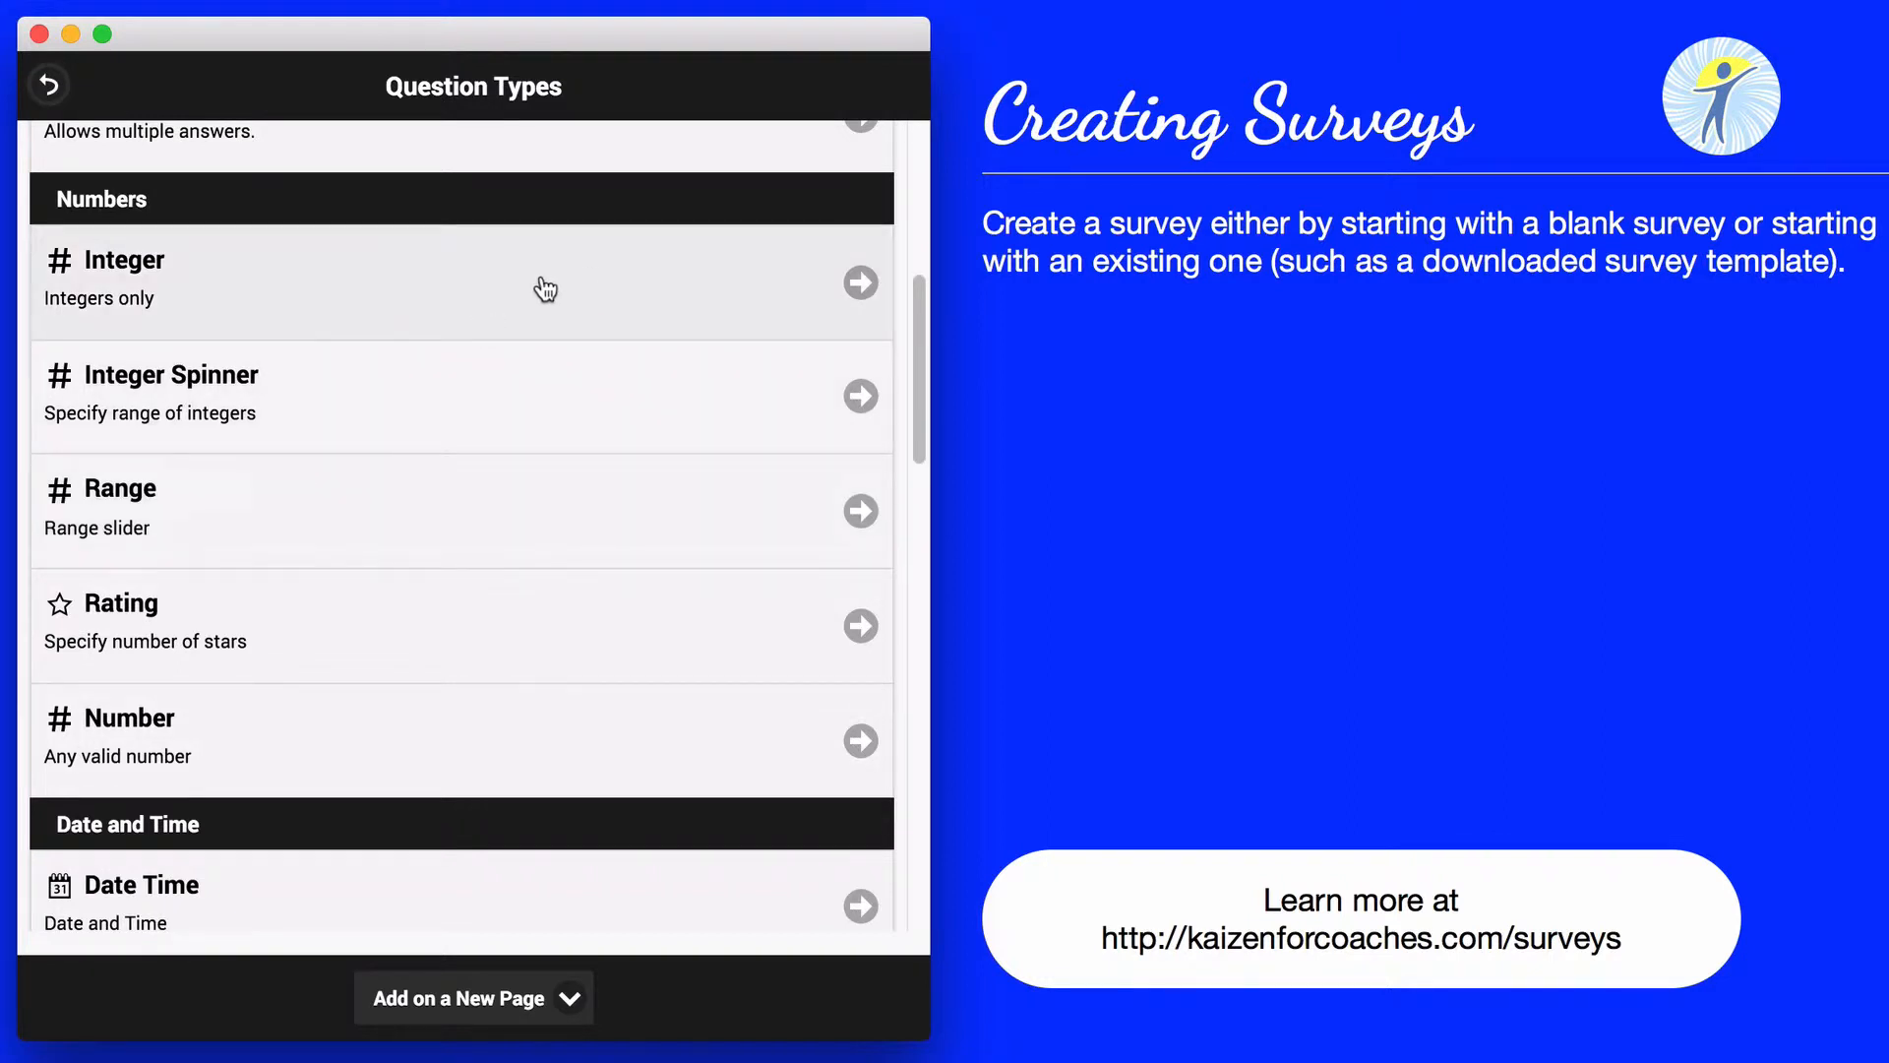
pyautogui.click(346, 697)
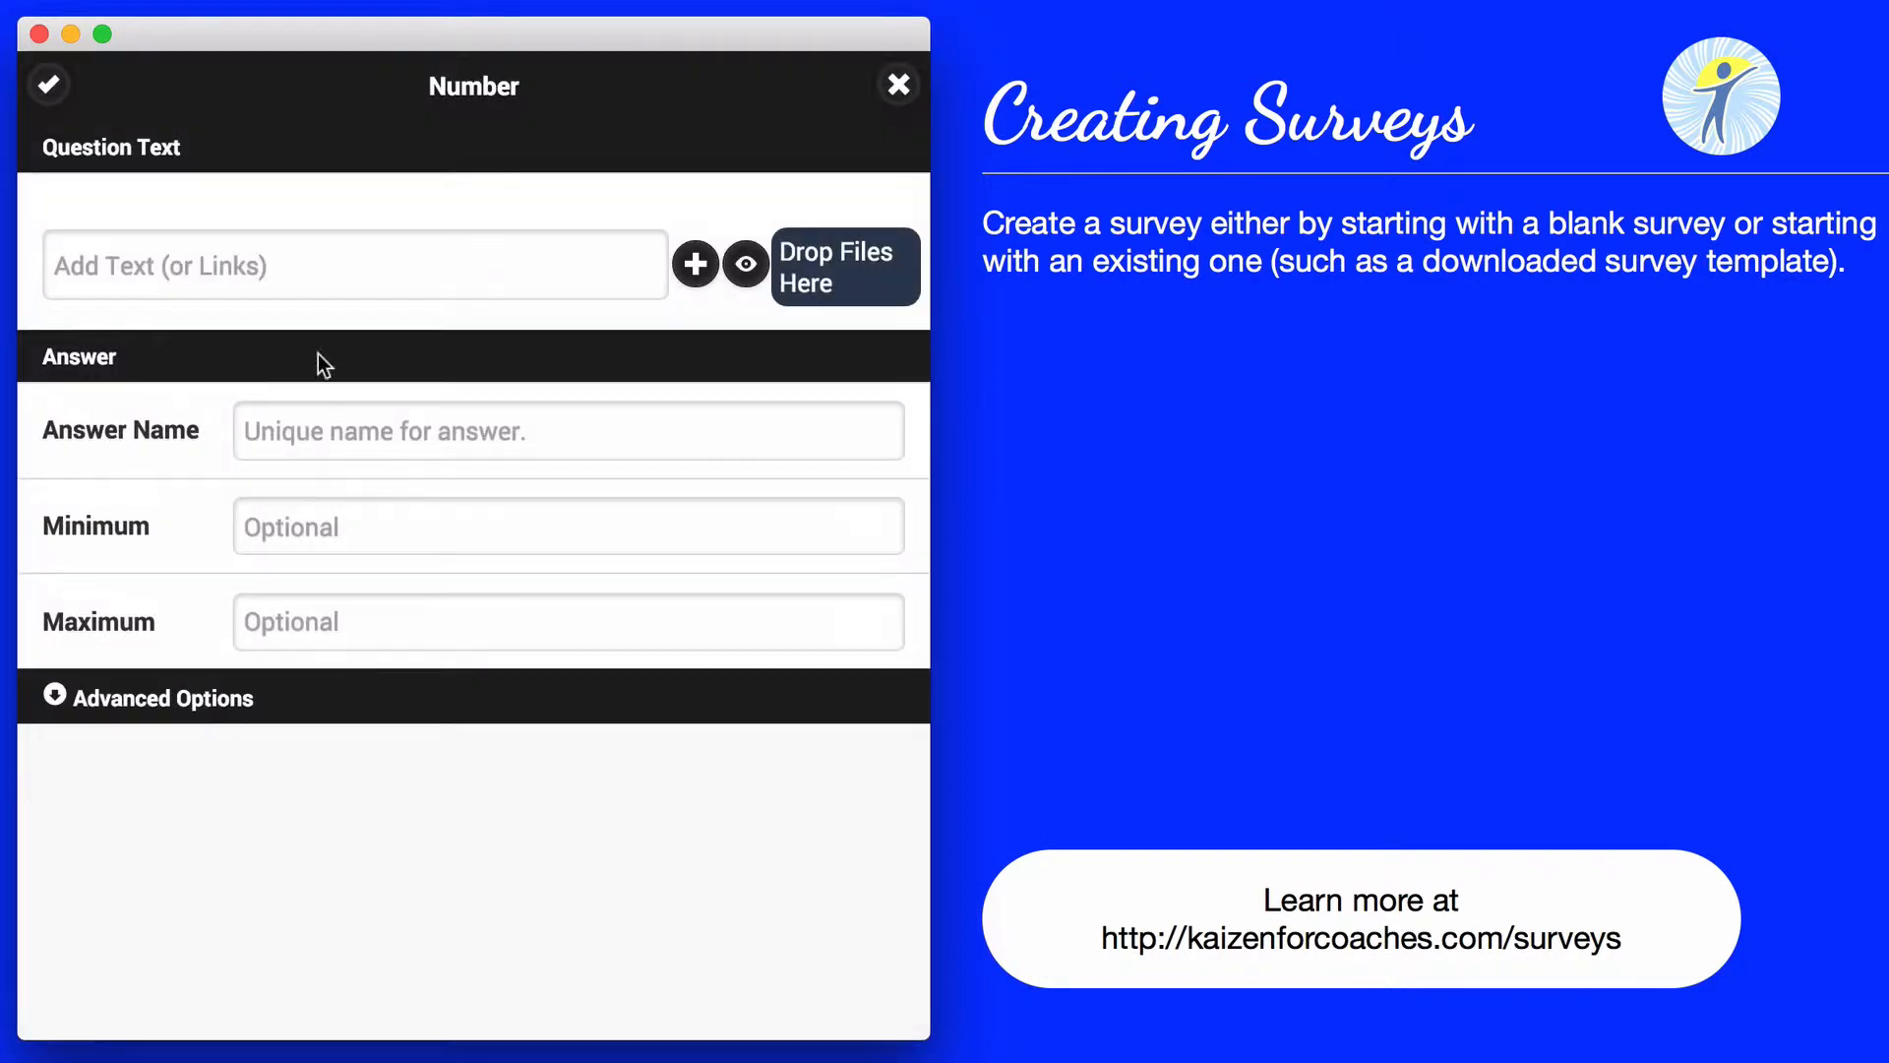
pyautogui.click(267, 252)
pyautogui.write('Ple')
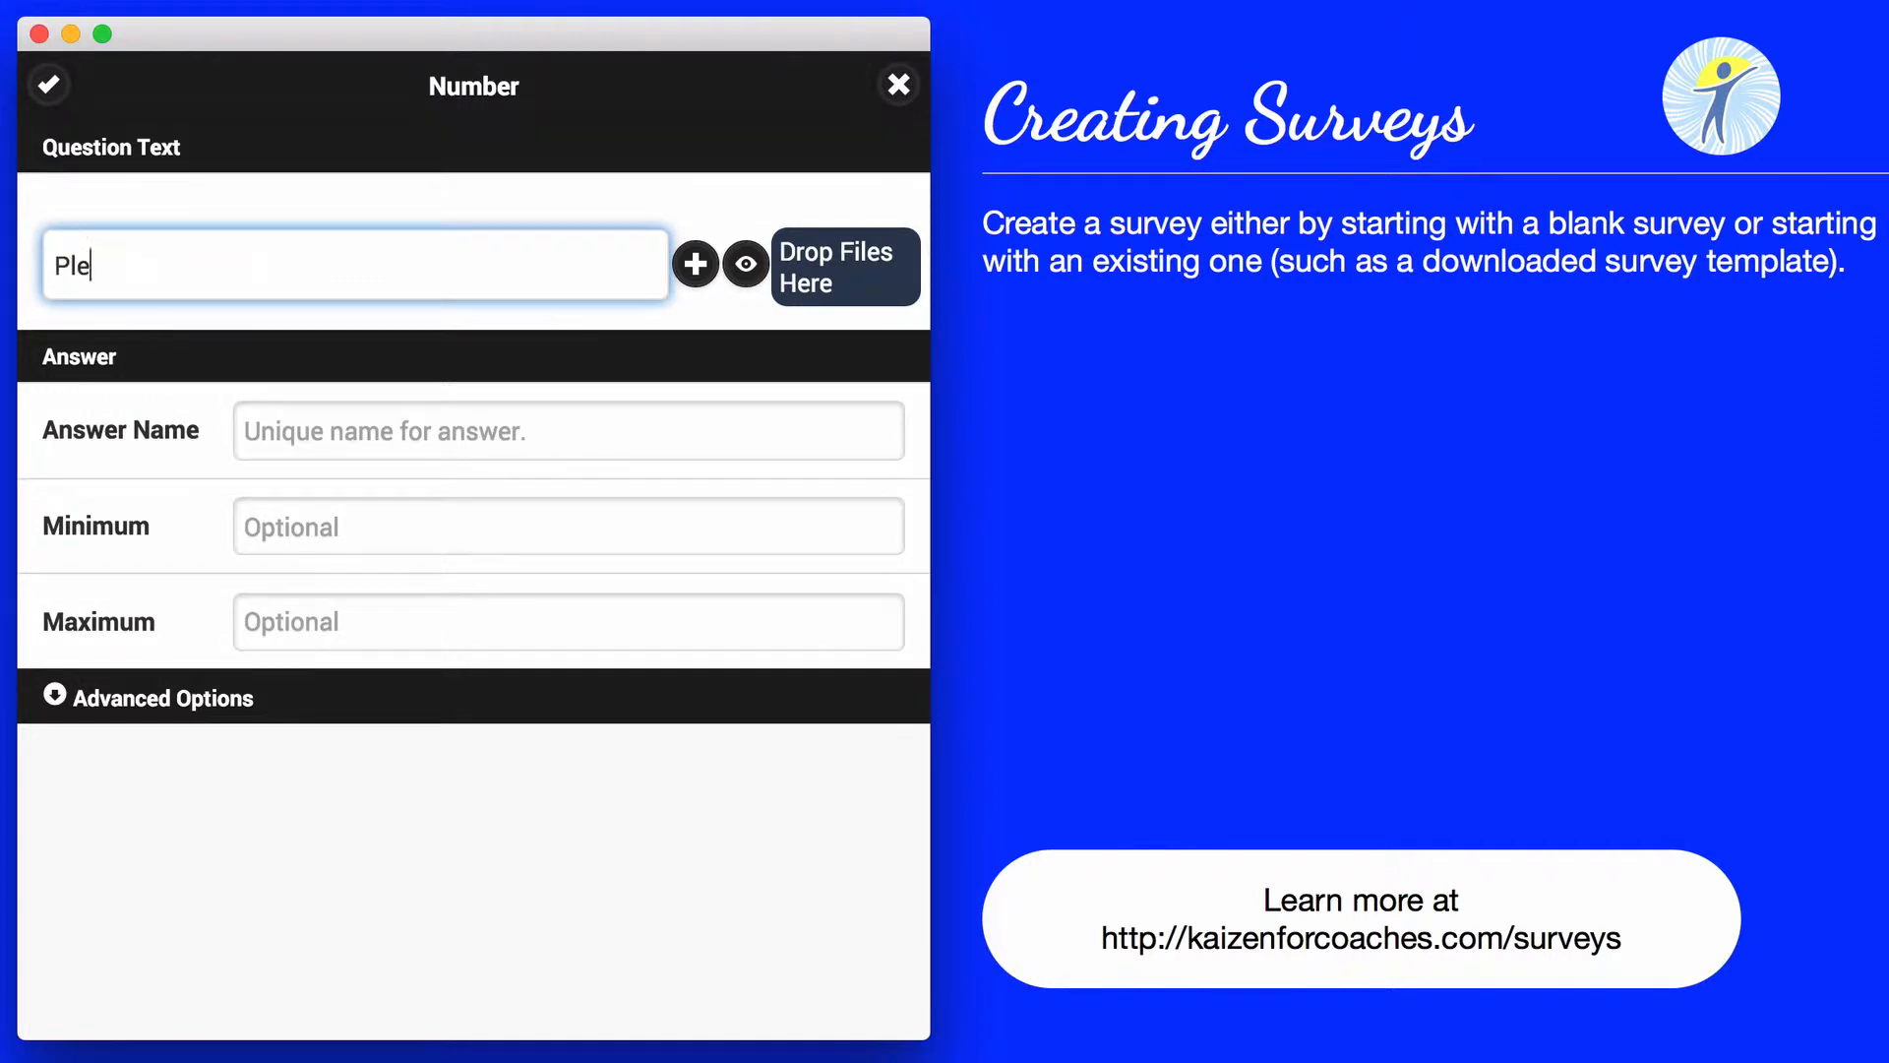
pyautogui.write('ase enter your with')
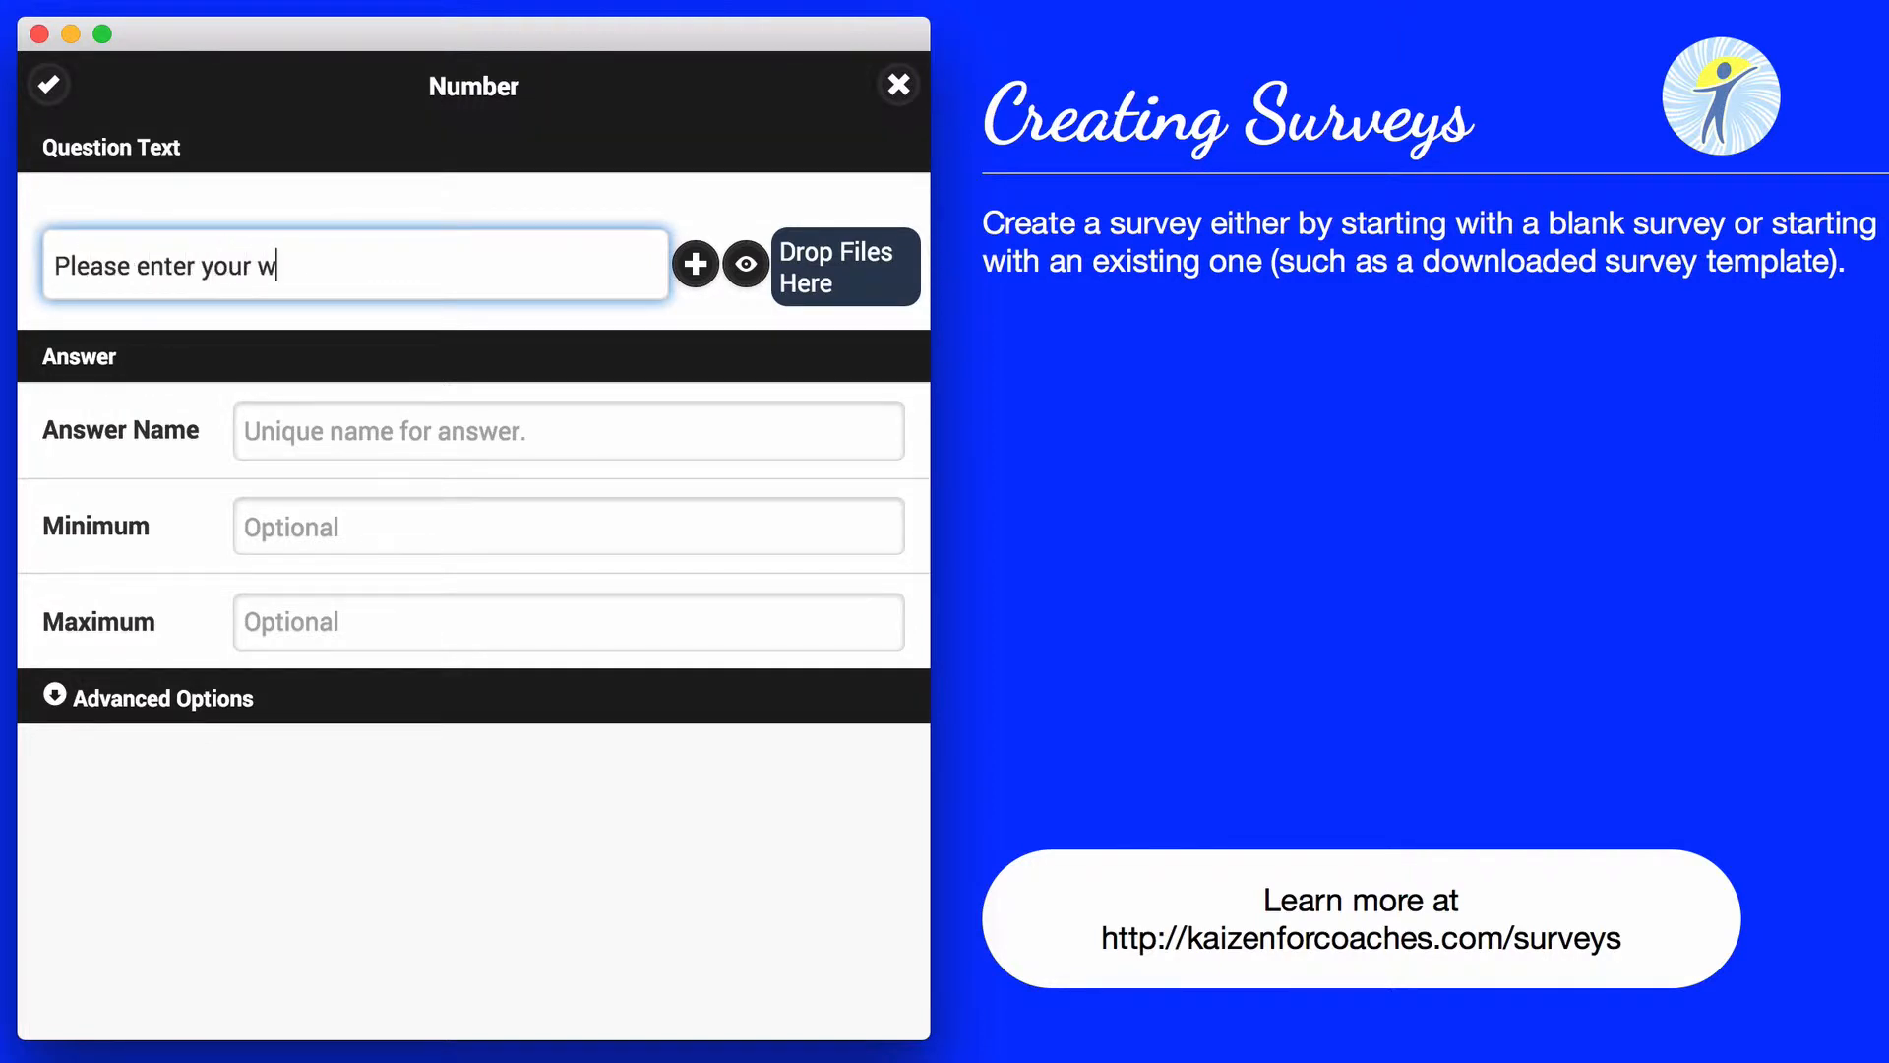
pyautogui.press('BackSpace')
pyautogui.press('BackSpace')
pyautogui.write('ei')
pyautogui.press('BackSpace')
pyautogui.press('BackSpace')
pyautogui.press('BackSpace')
pyautogui.write('eight (lbs):')
pyautogui.press('Return')
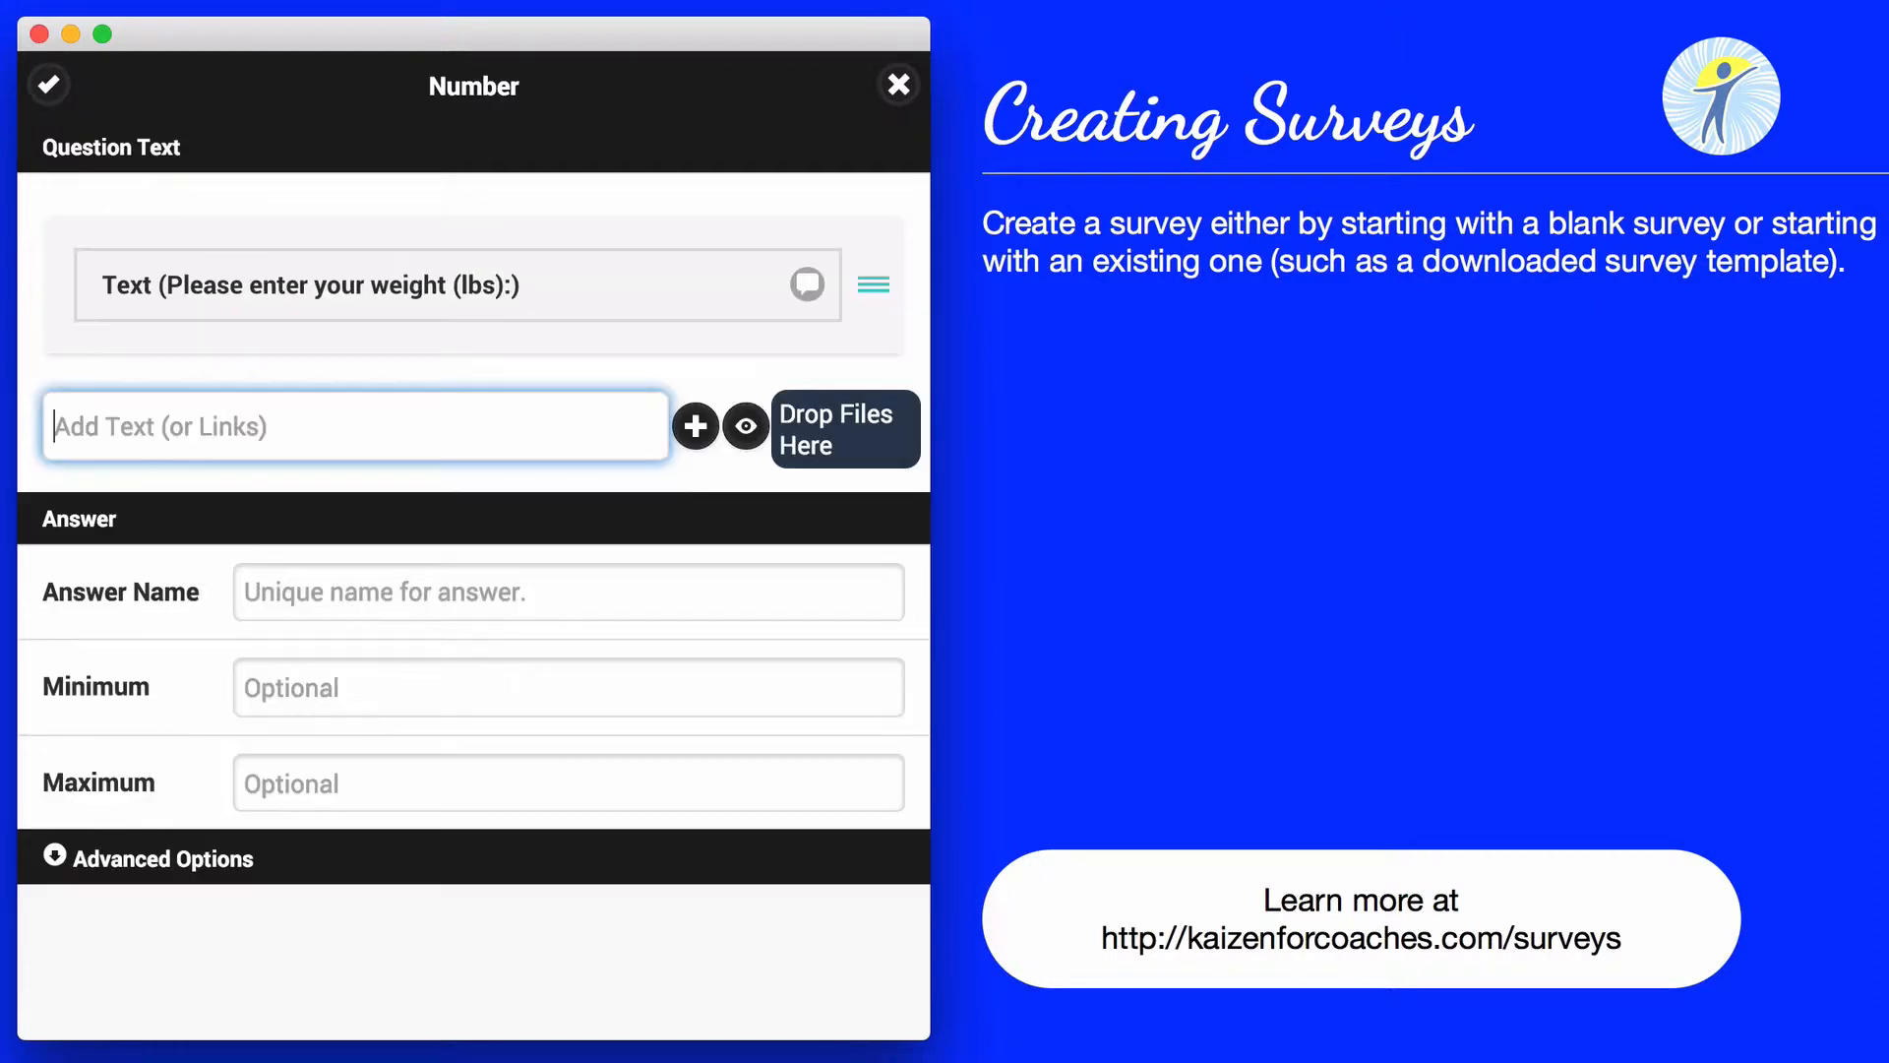
# Name the question's answer "Weight", leave minimum and maximum empty, and accept the question.
pyautogui.click(414, 596)
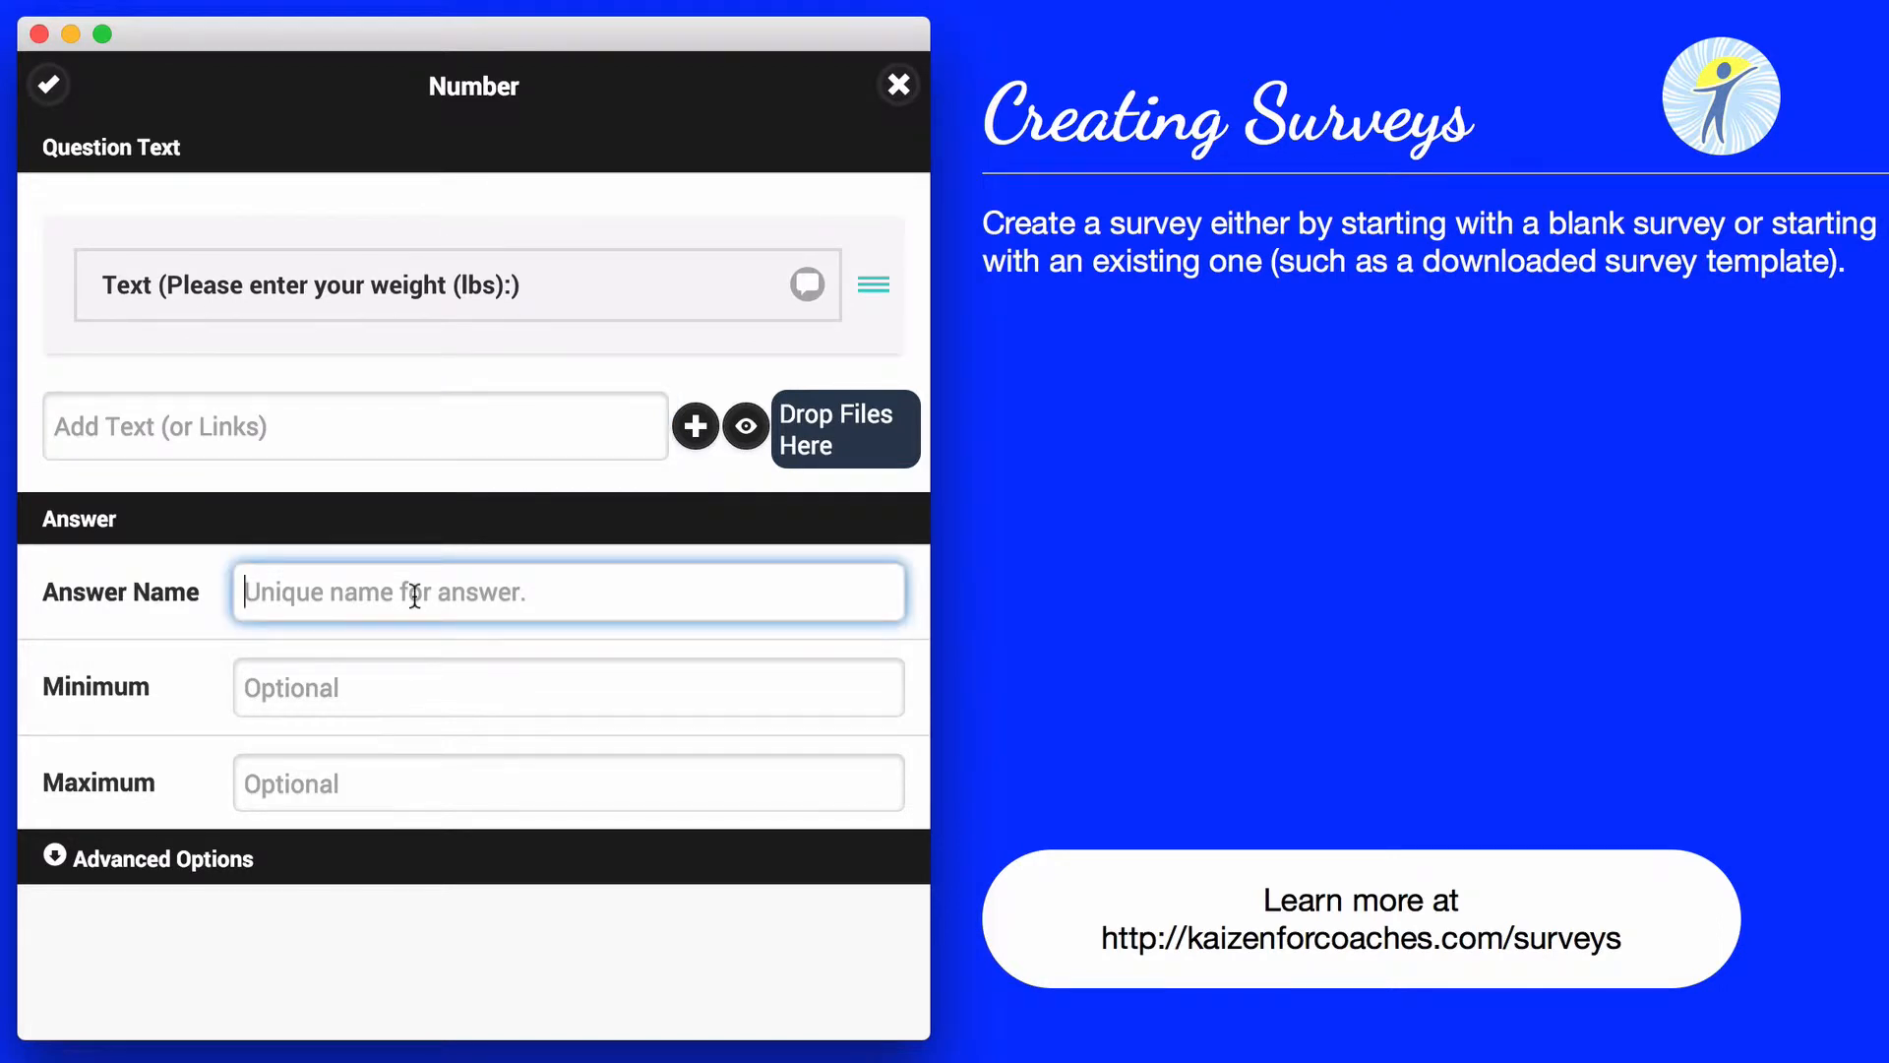
pyautogui.write('Weight')
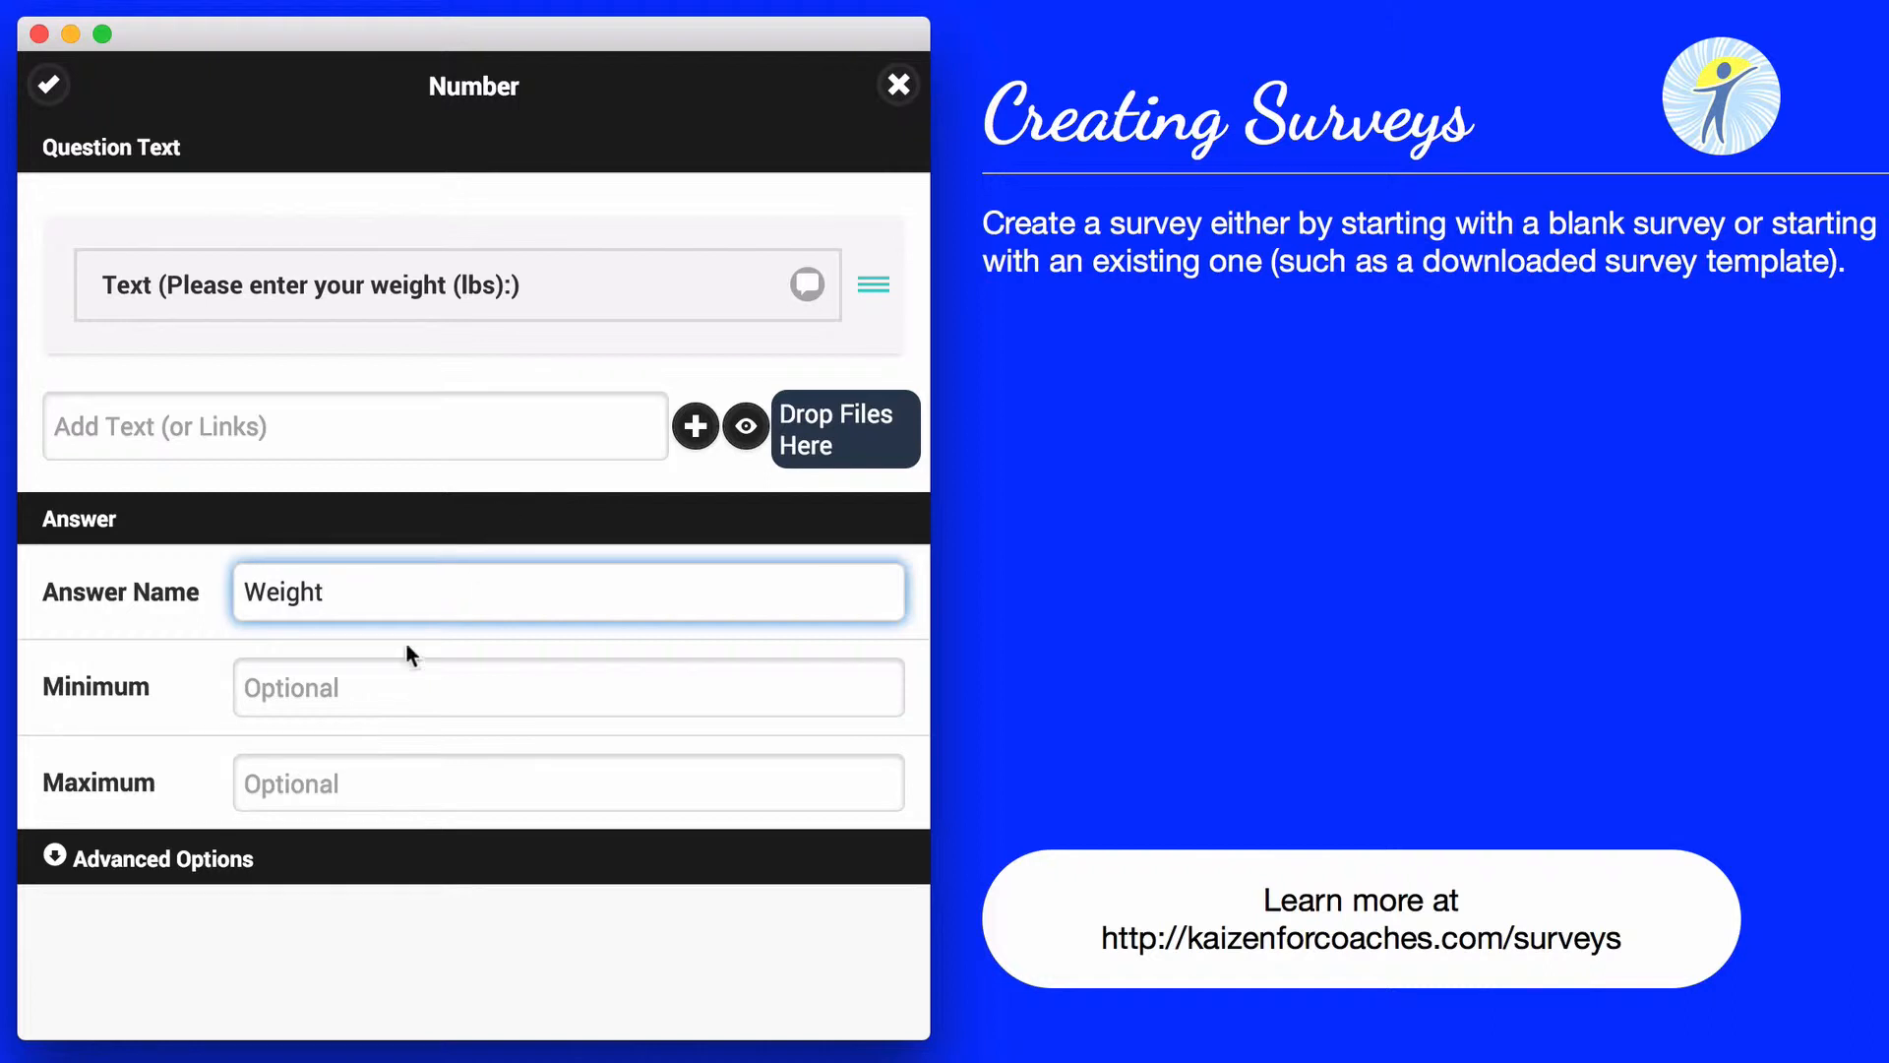
pyautogui.click(330, 689)
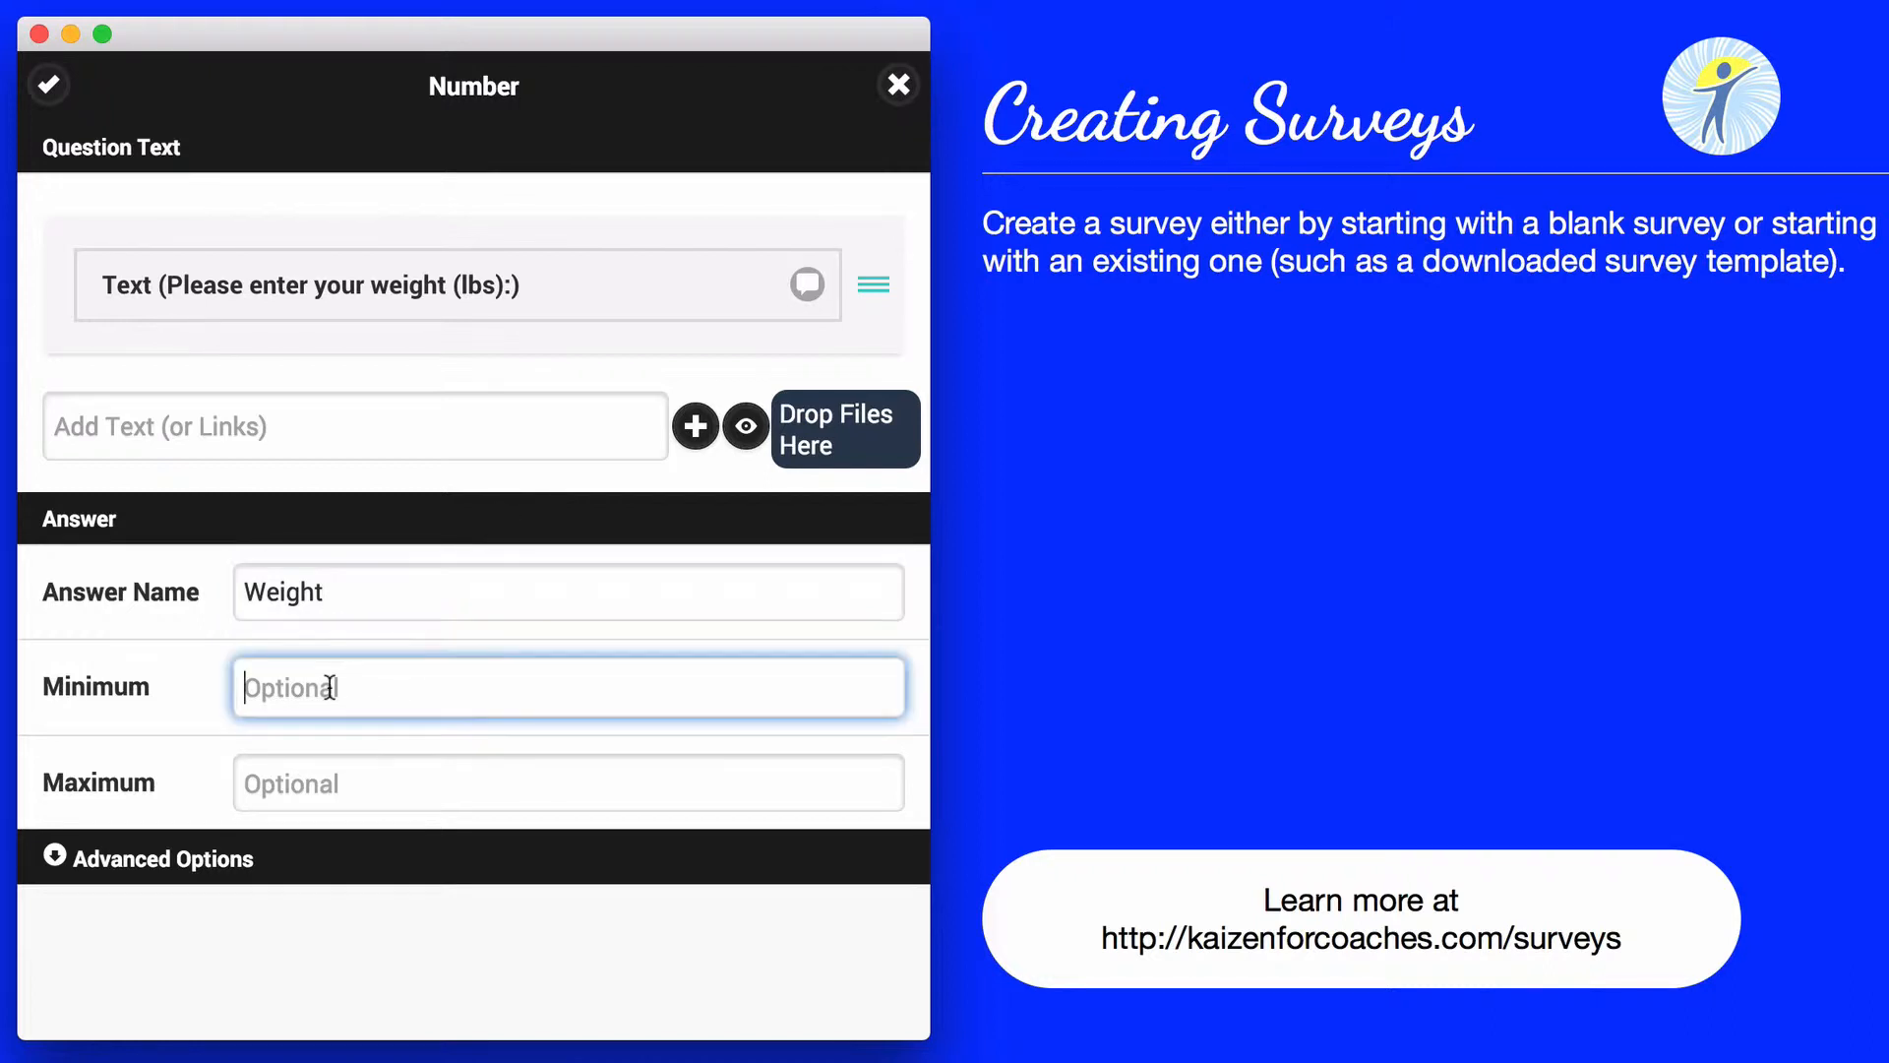
pyautogui.click(47, 88)
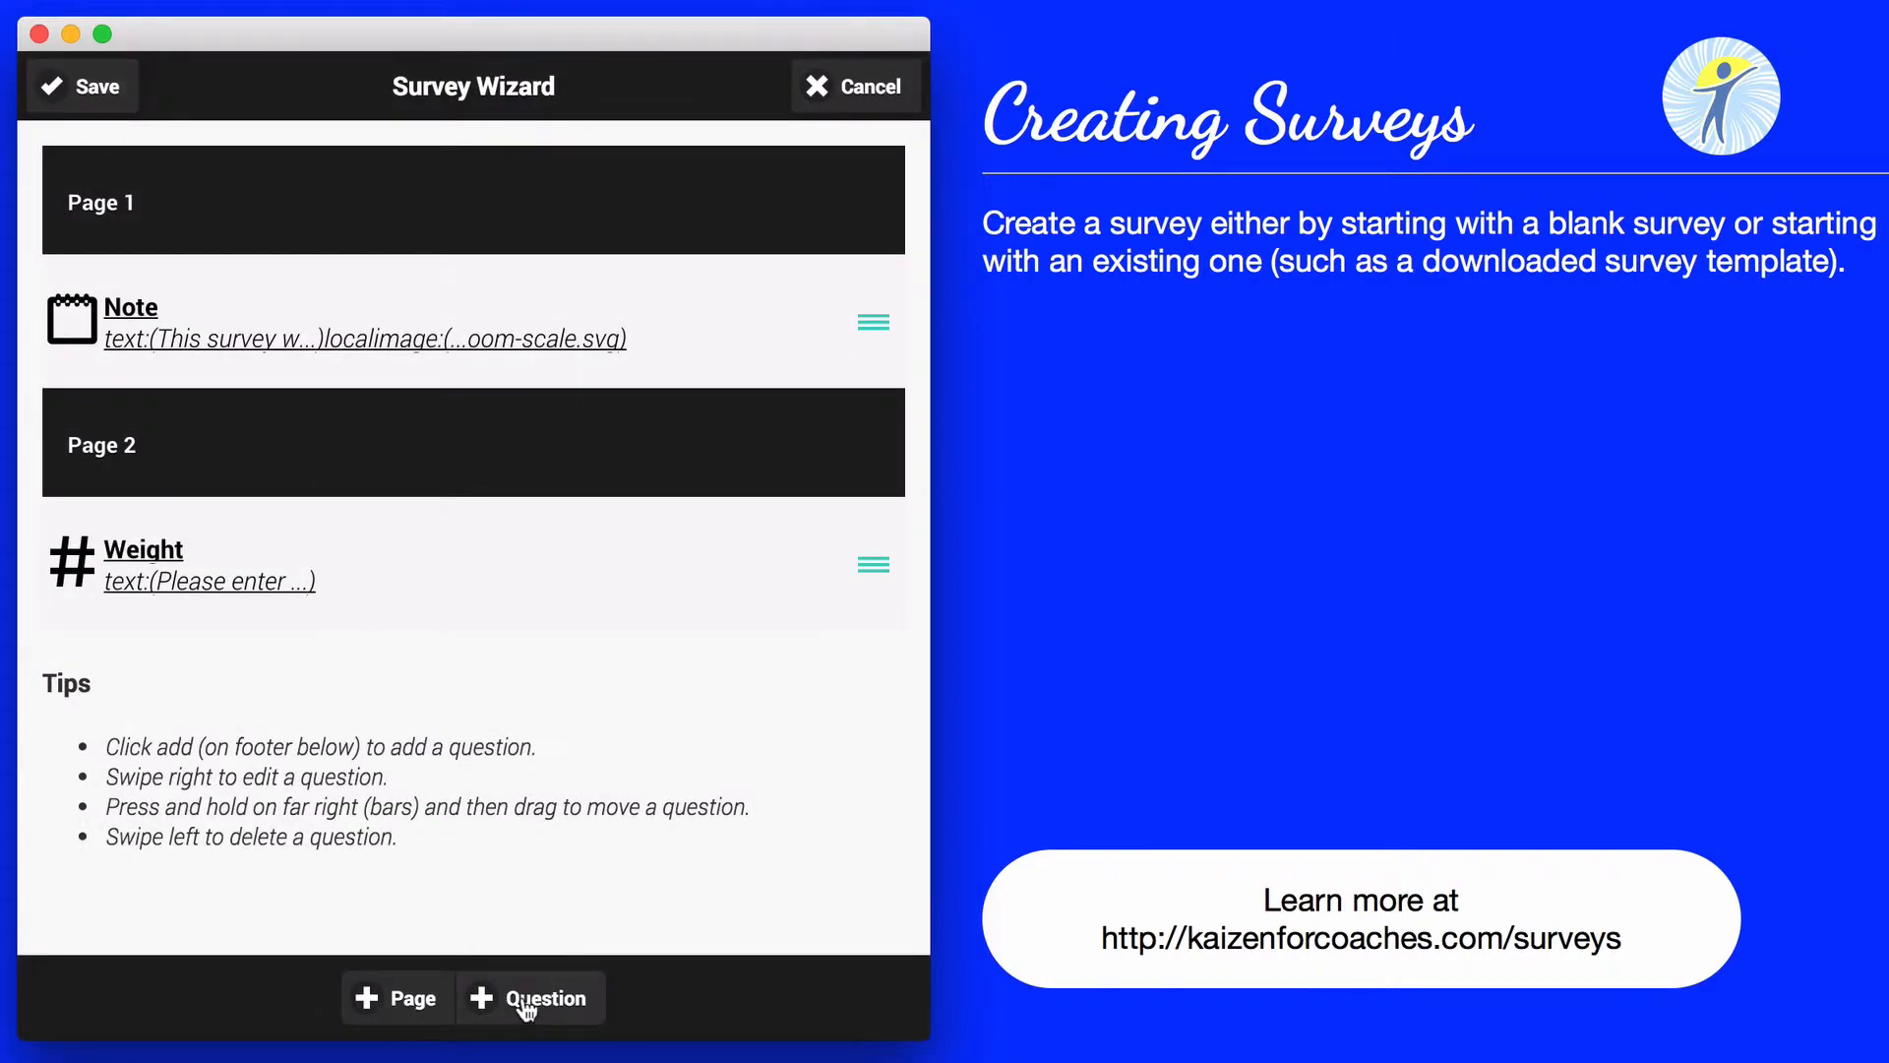
# Start a new Number question that is added to the last page of the survey.
pyautogui.click(528, 1000)
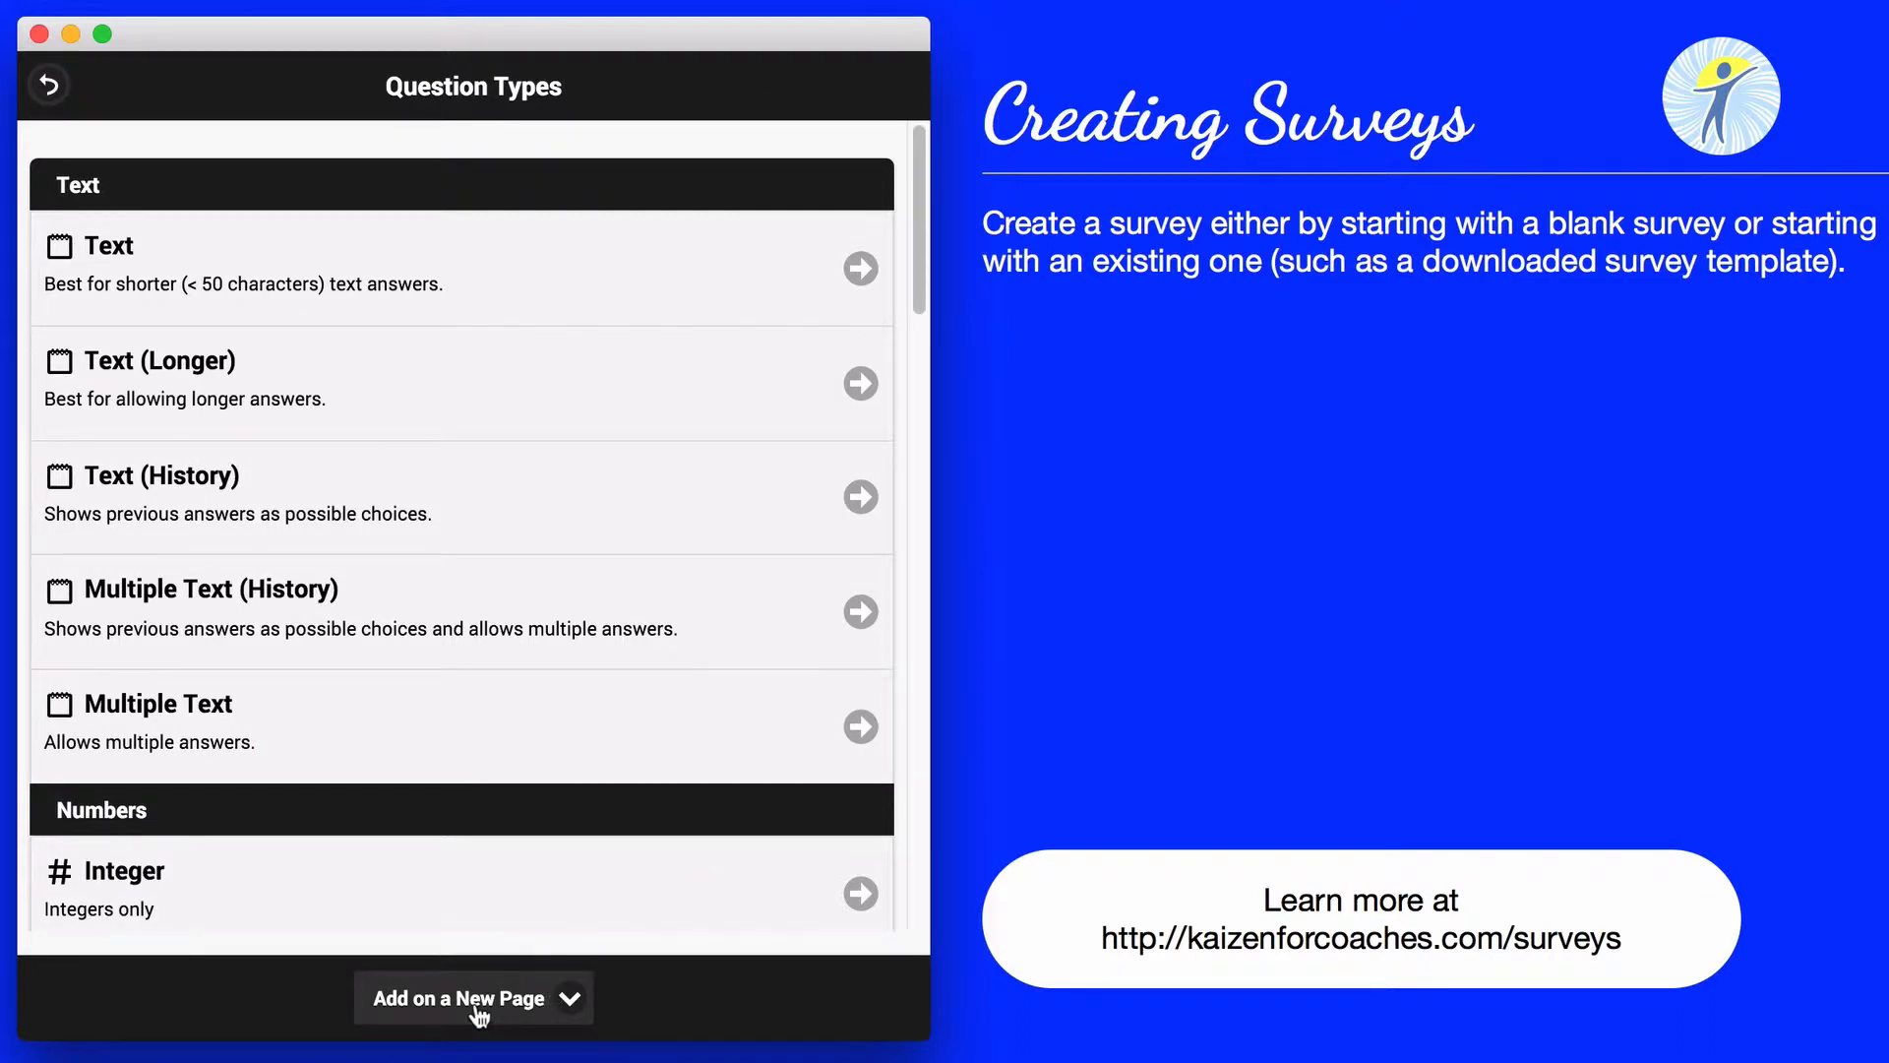
pyautogui.click(479, 1004)
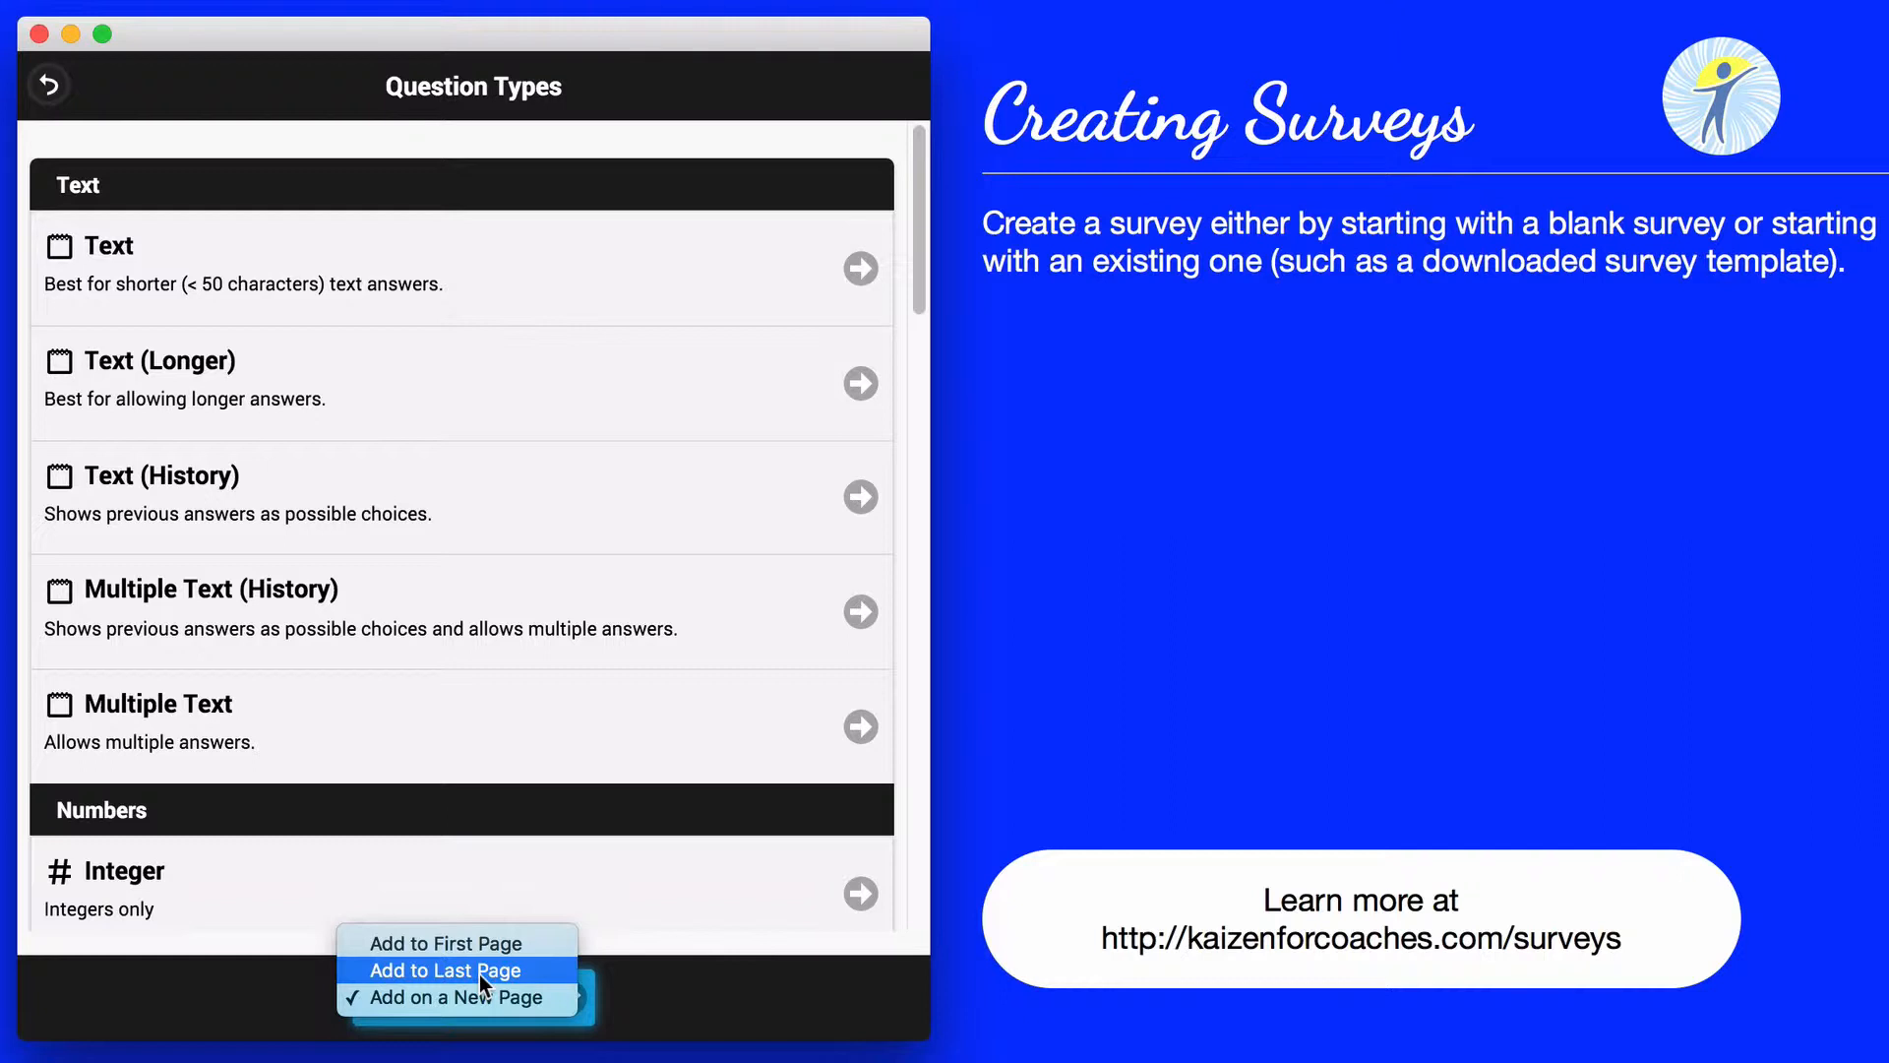
pyautogui.click(480, 974)
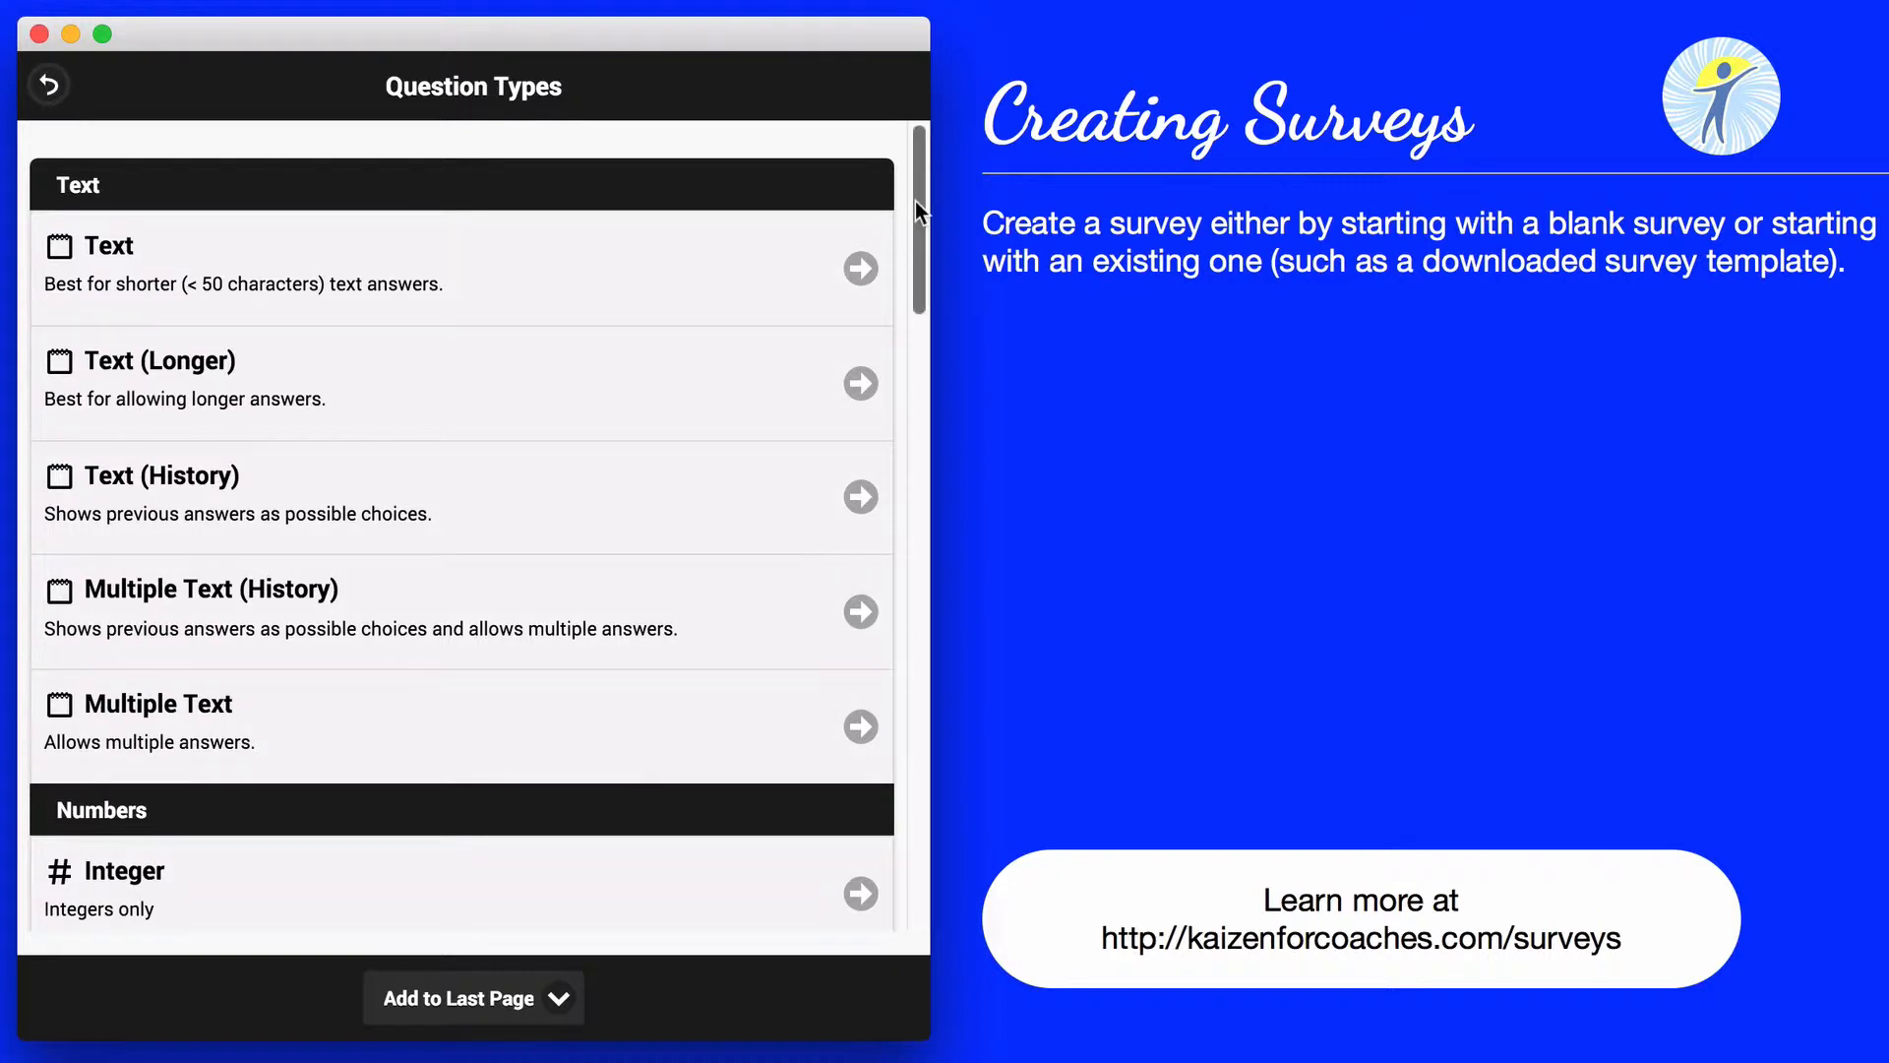
pyautogui.moveTo(915, 201); pyautogui.dragTo(906, 350)
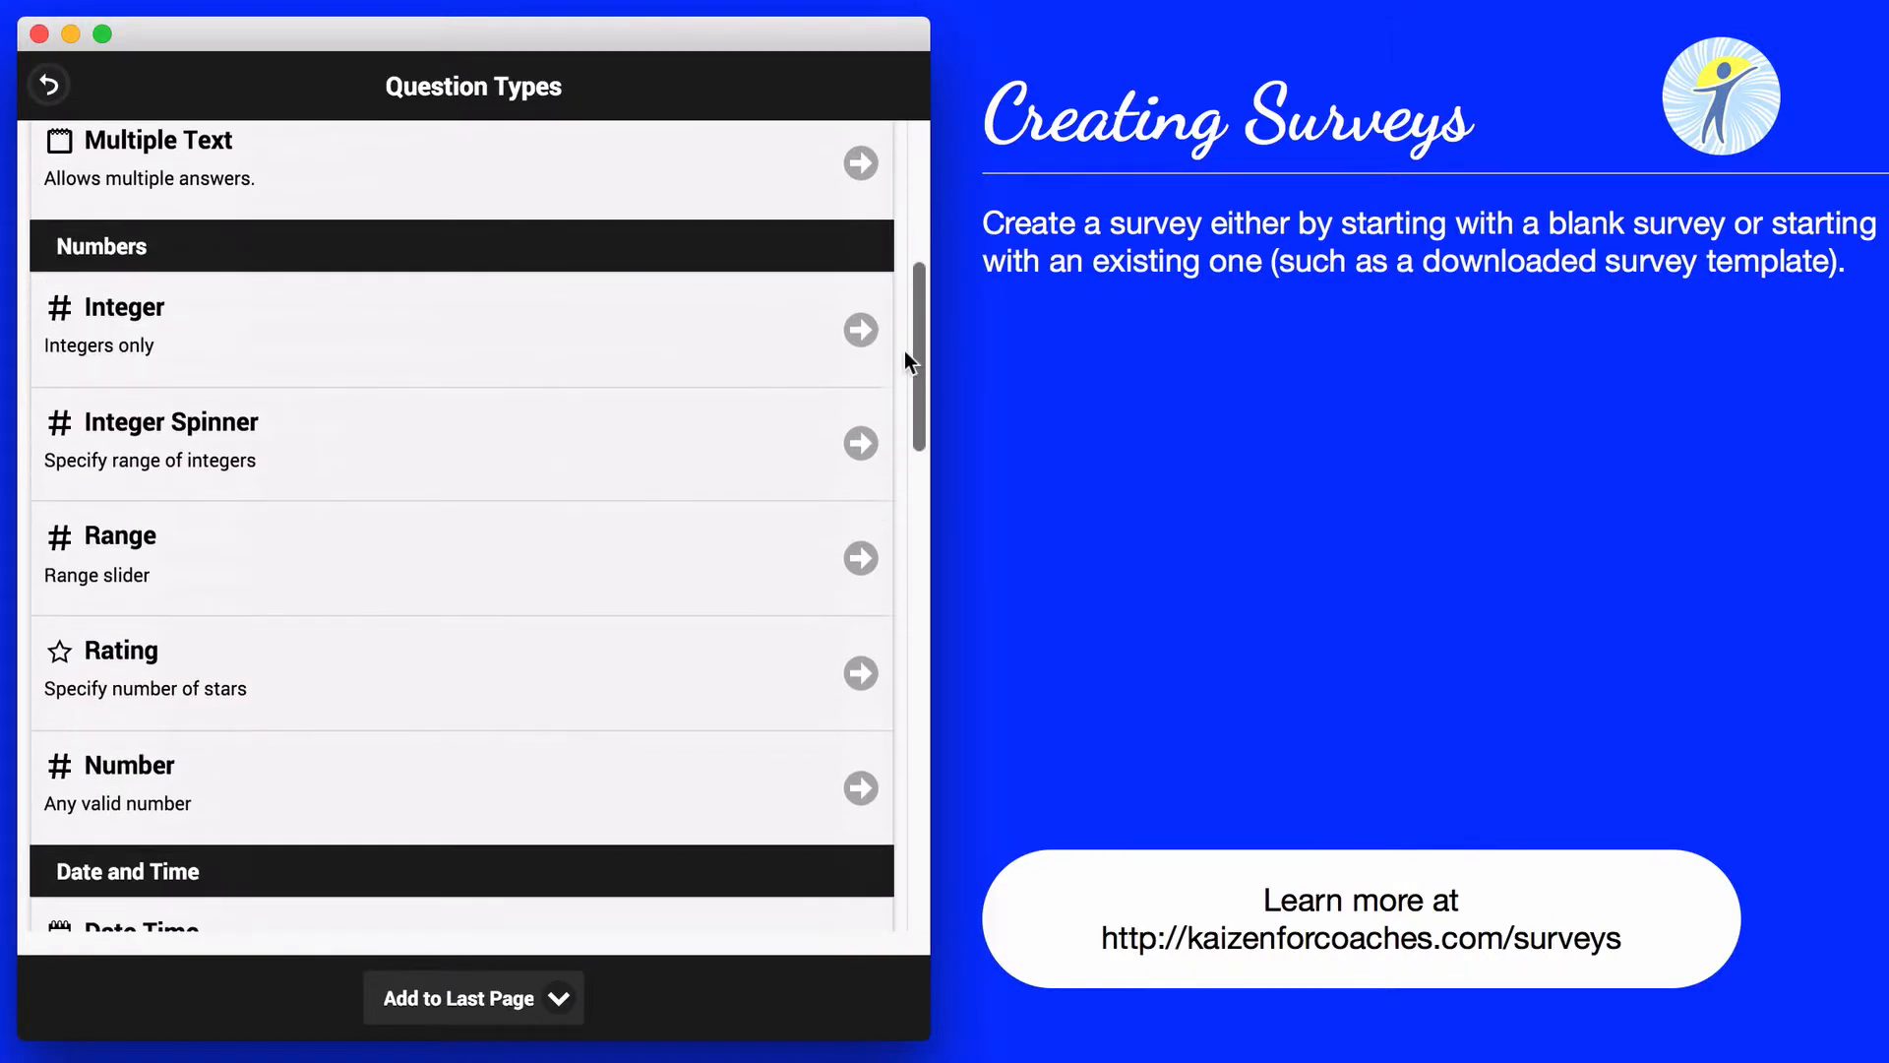
pyautogui.click(293, 372)
# Add the question text "Please enter your height in feet and inches." to the Number question.
pyautogui.click(344, 269)
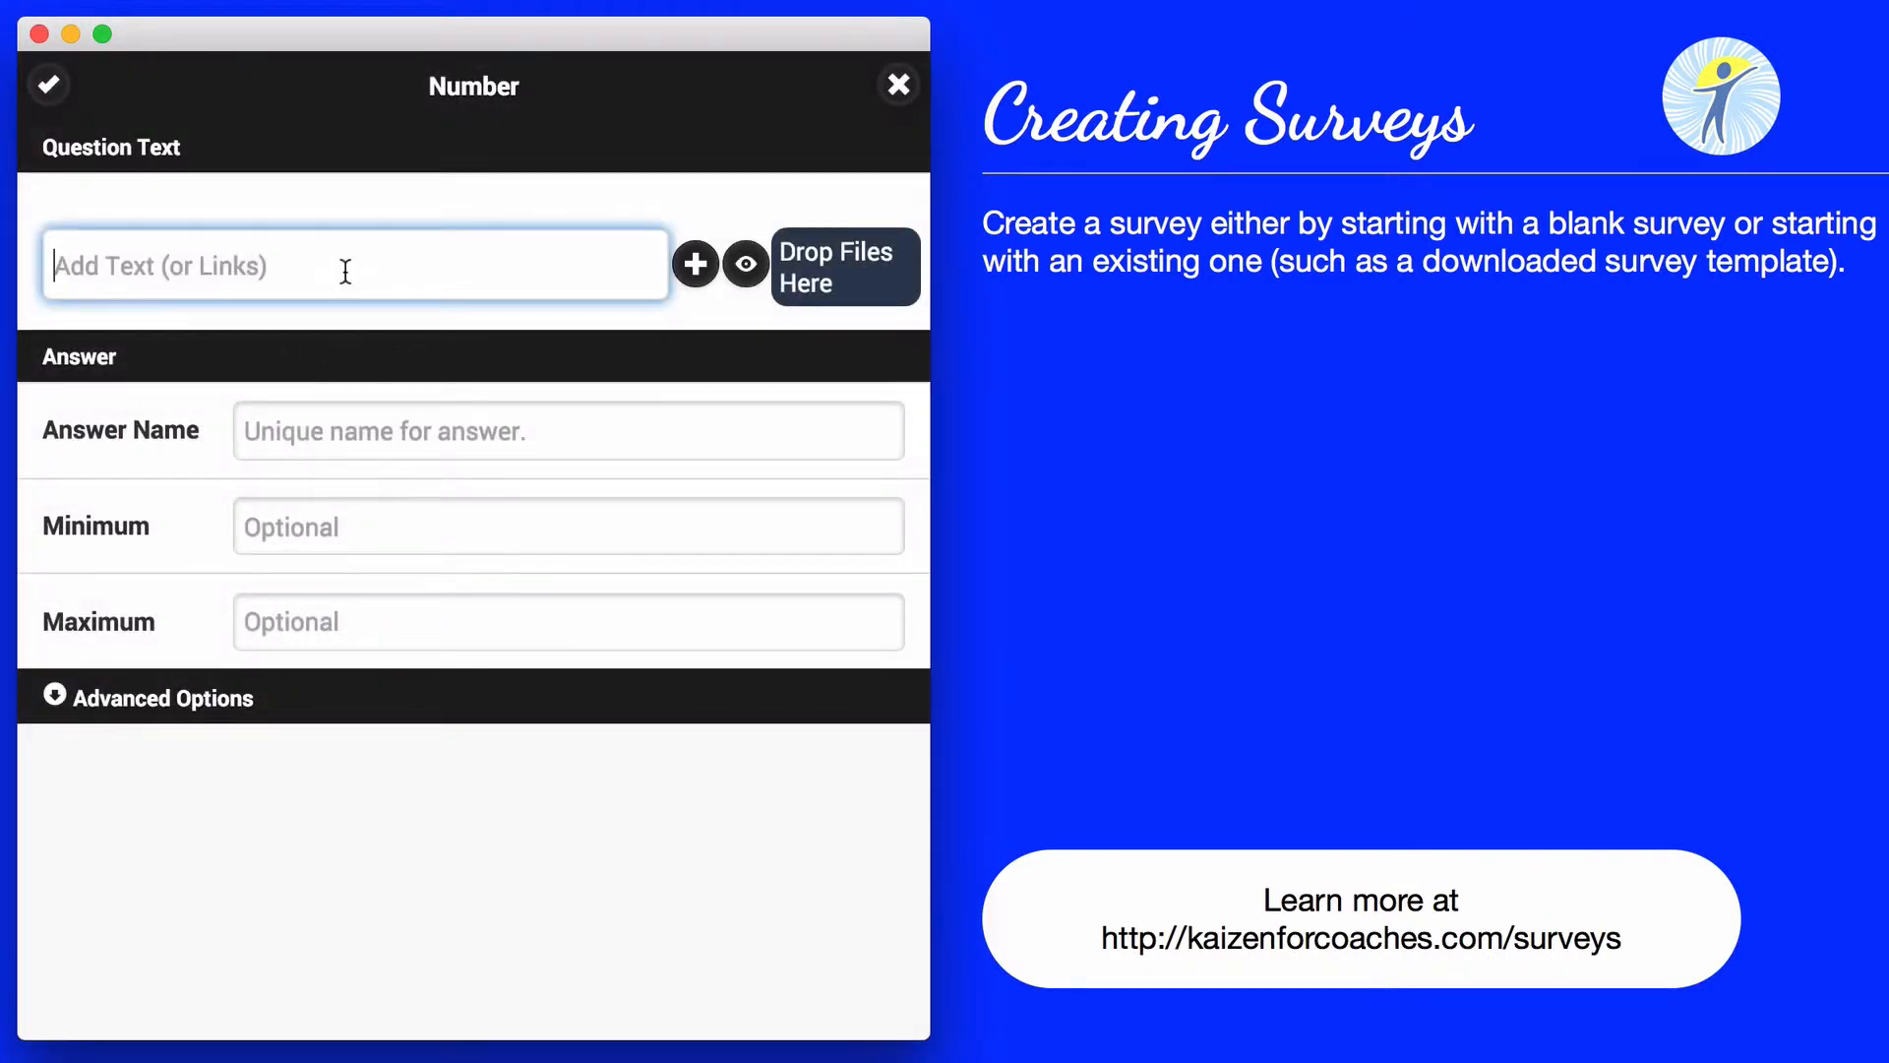
pyautogui.write('Please')
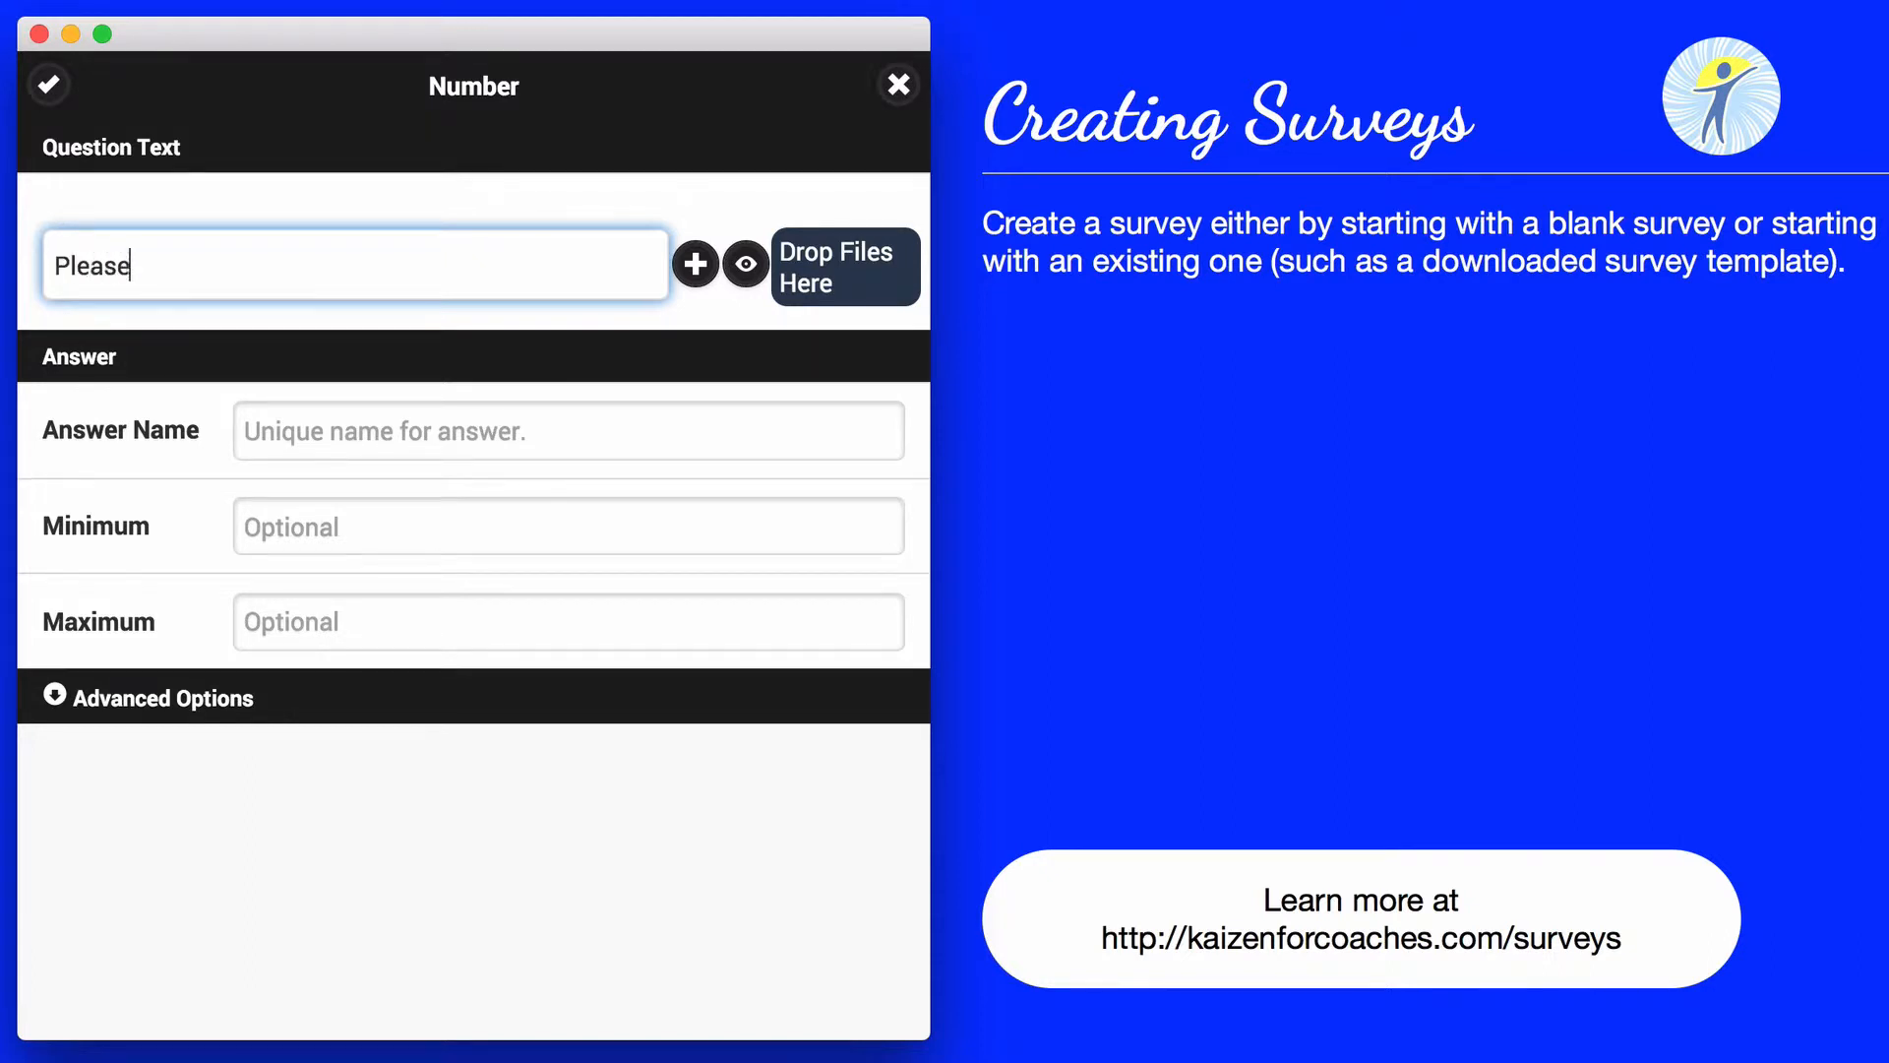
pyautogui.write(' enter your he')
pyautogui.press('BackSpace')
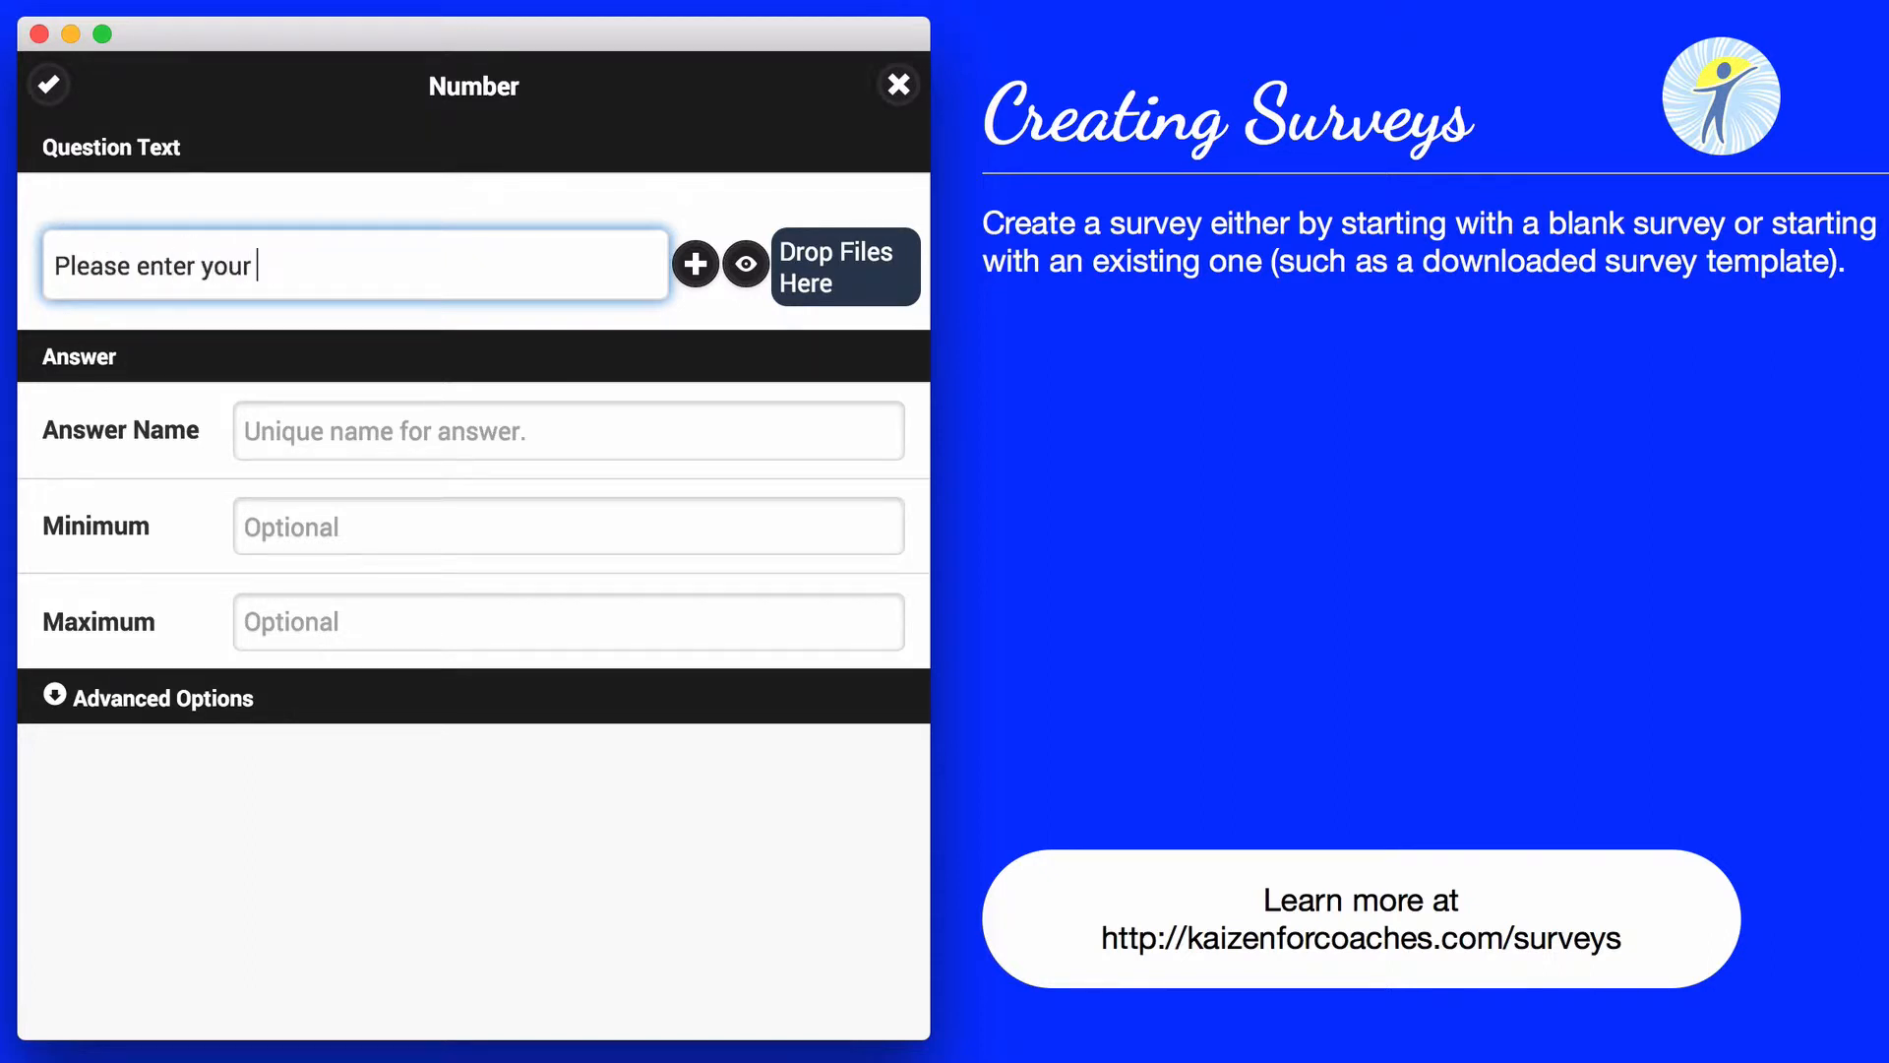
pyautogui.write('height in fee')
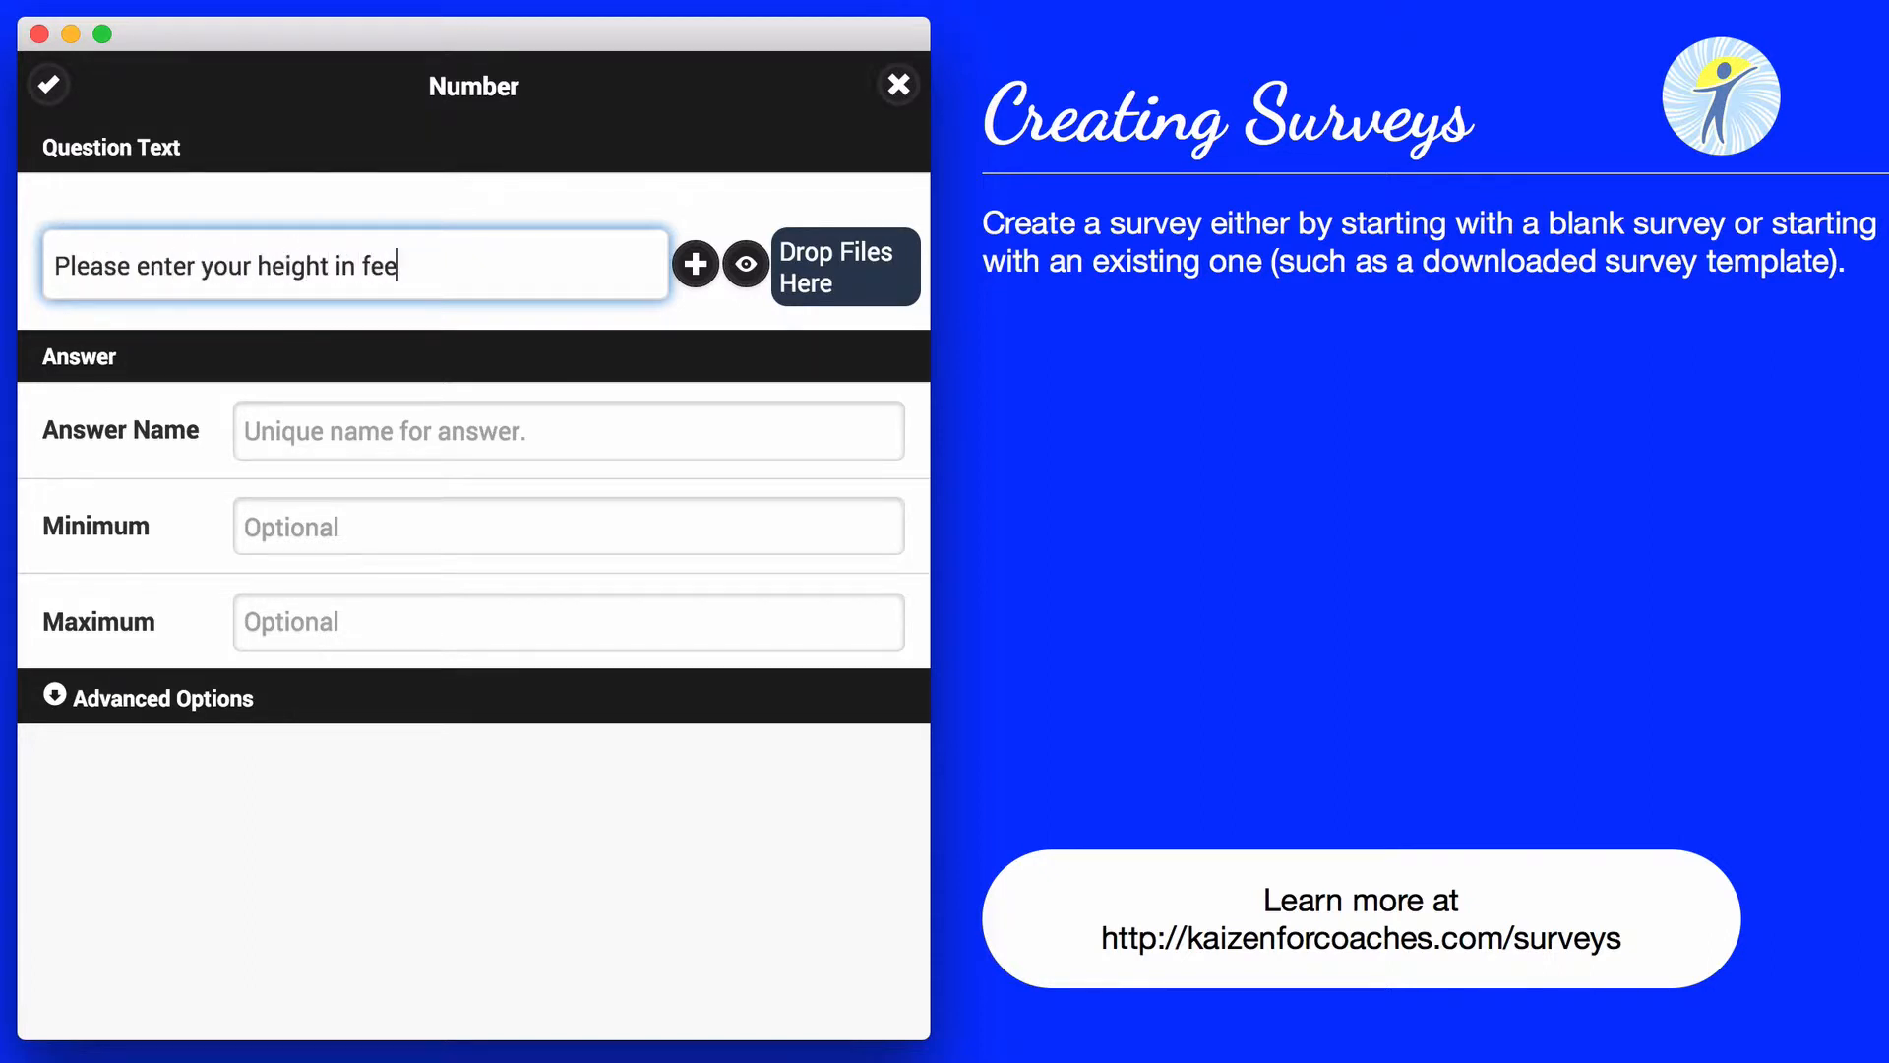
pyautogui.write('t and inches')
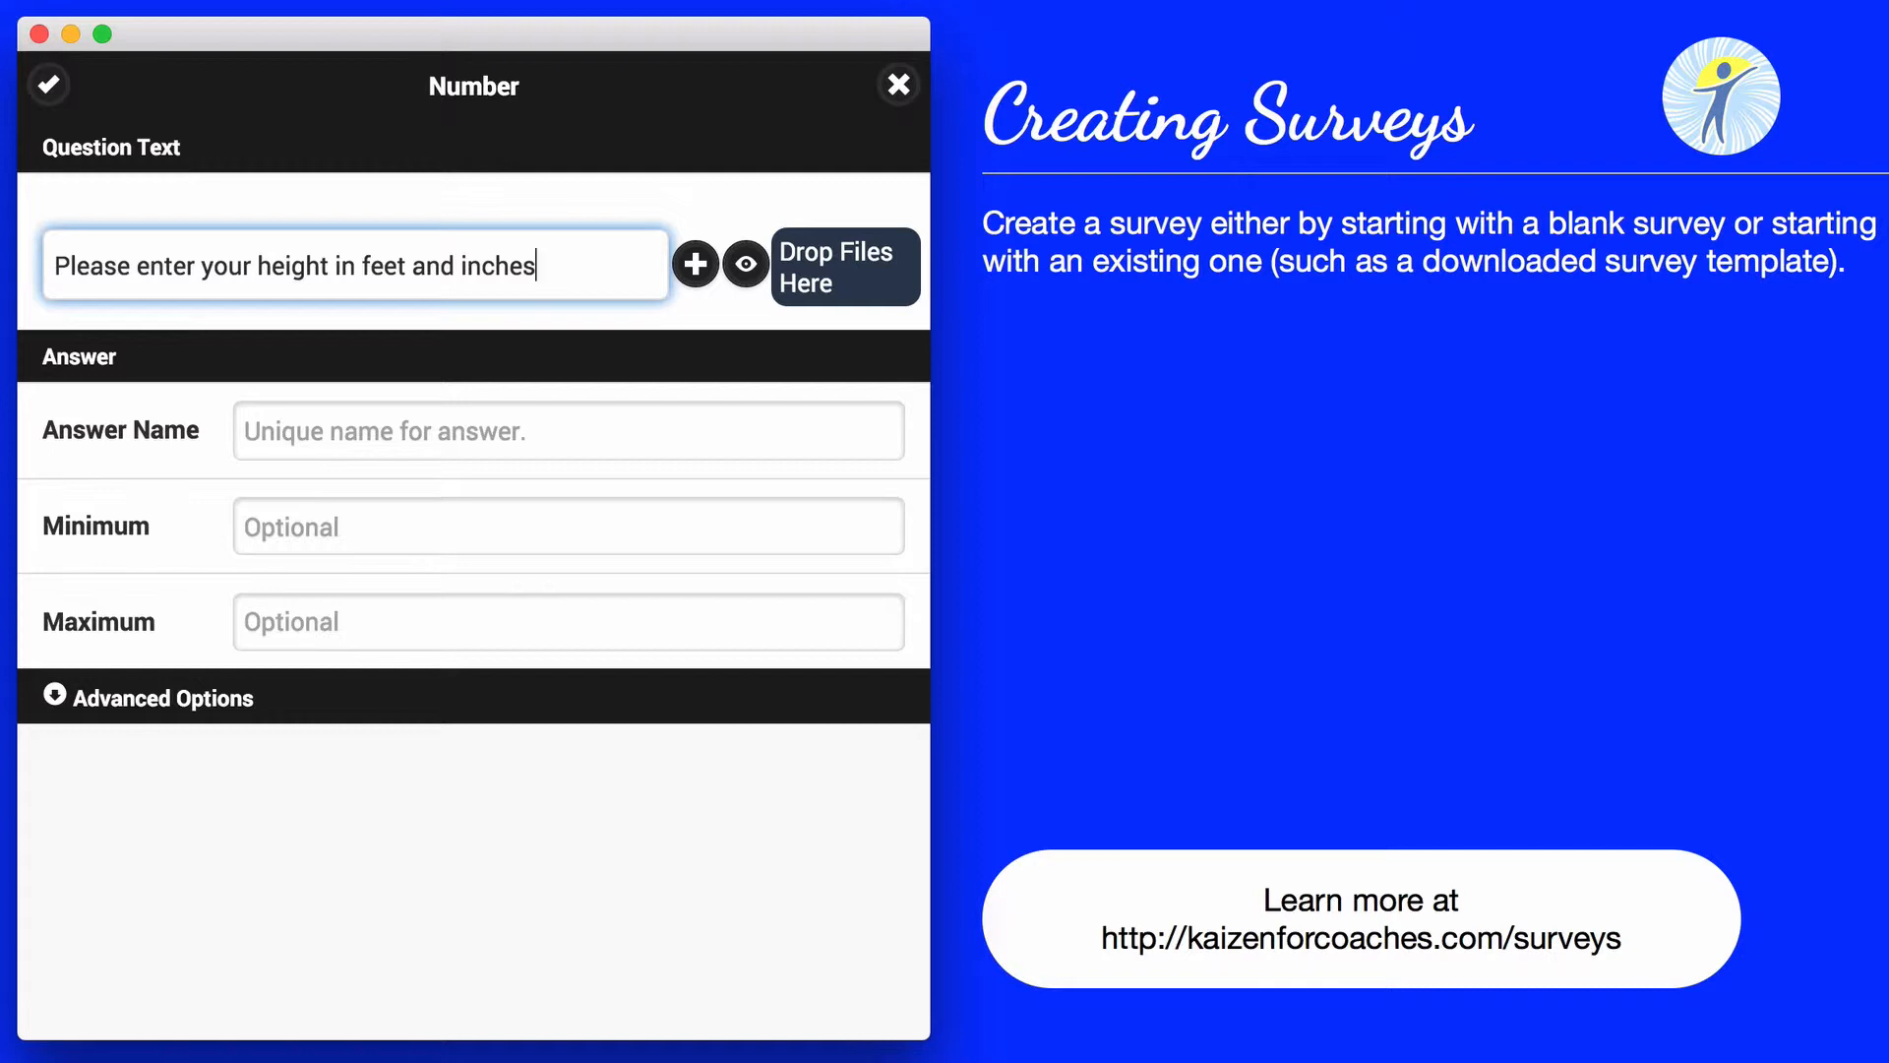
pyautogui.write('.')
pyautogui.press('Return')
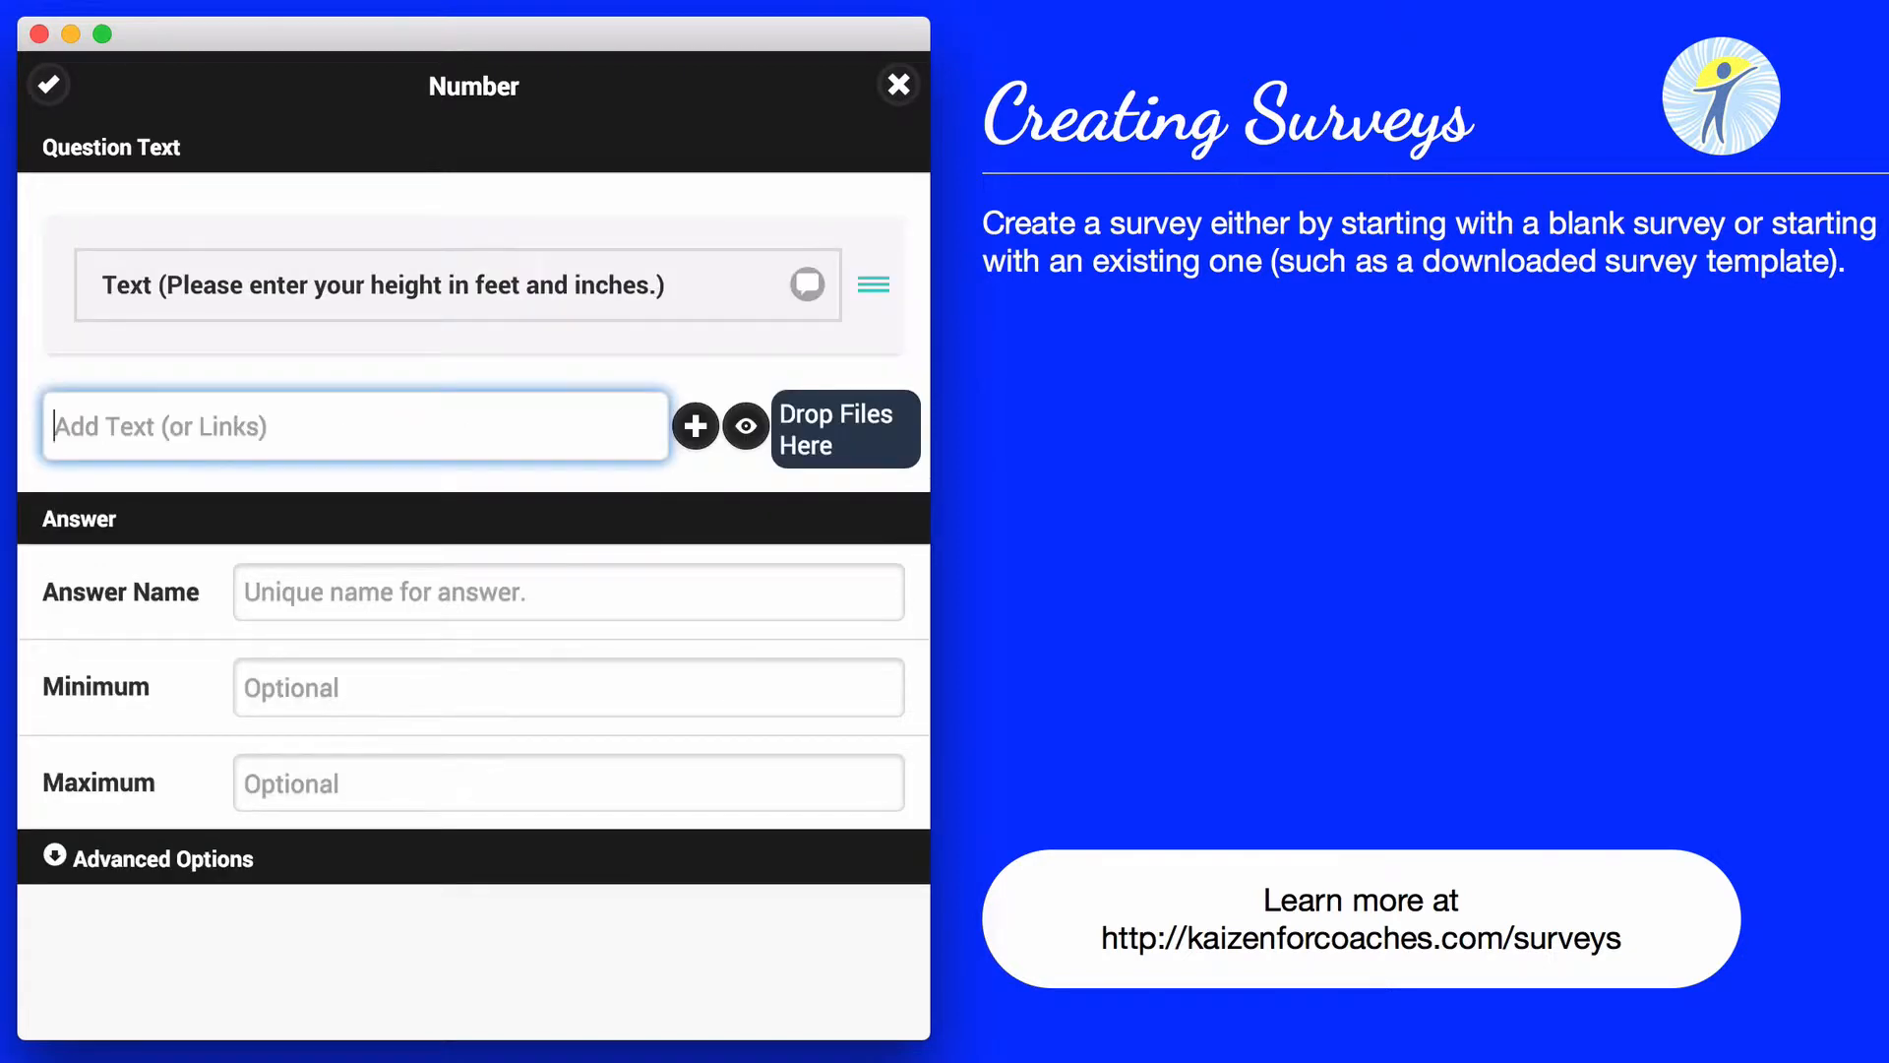
# Add a second text line "Feet:", name the answer "Height Feet", and accept the question.
pyautogui.write('Feet')
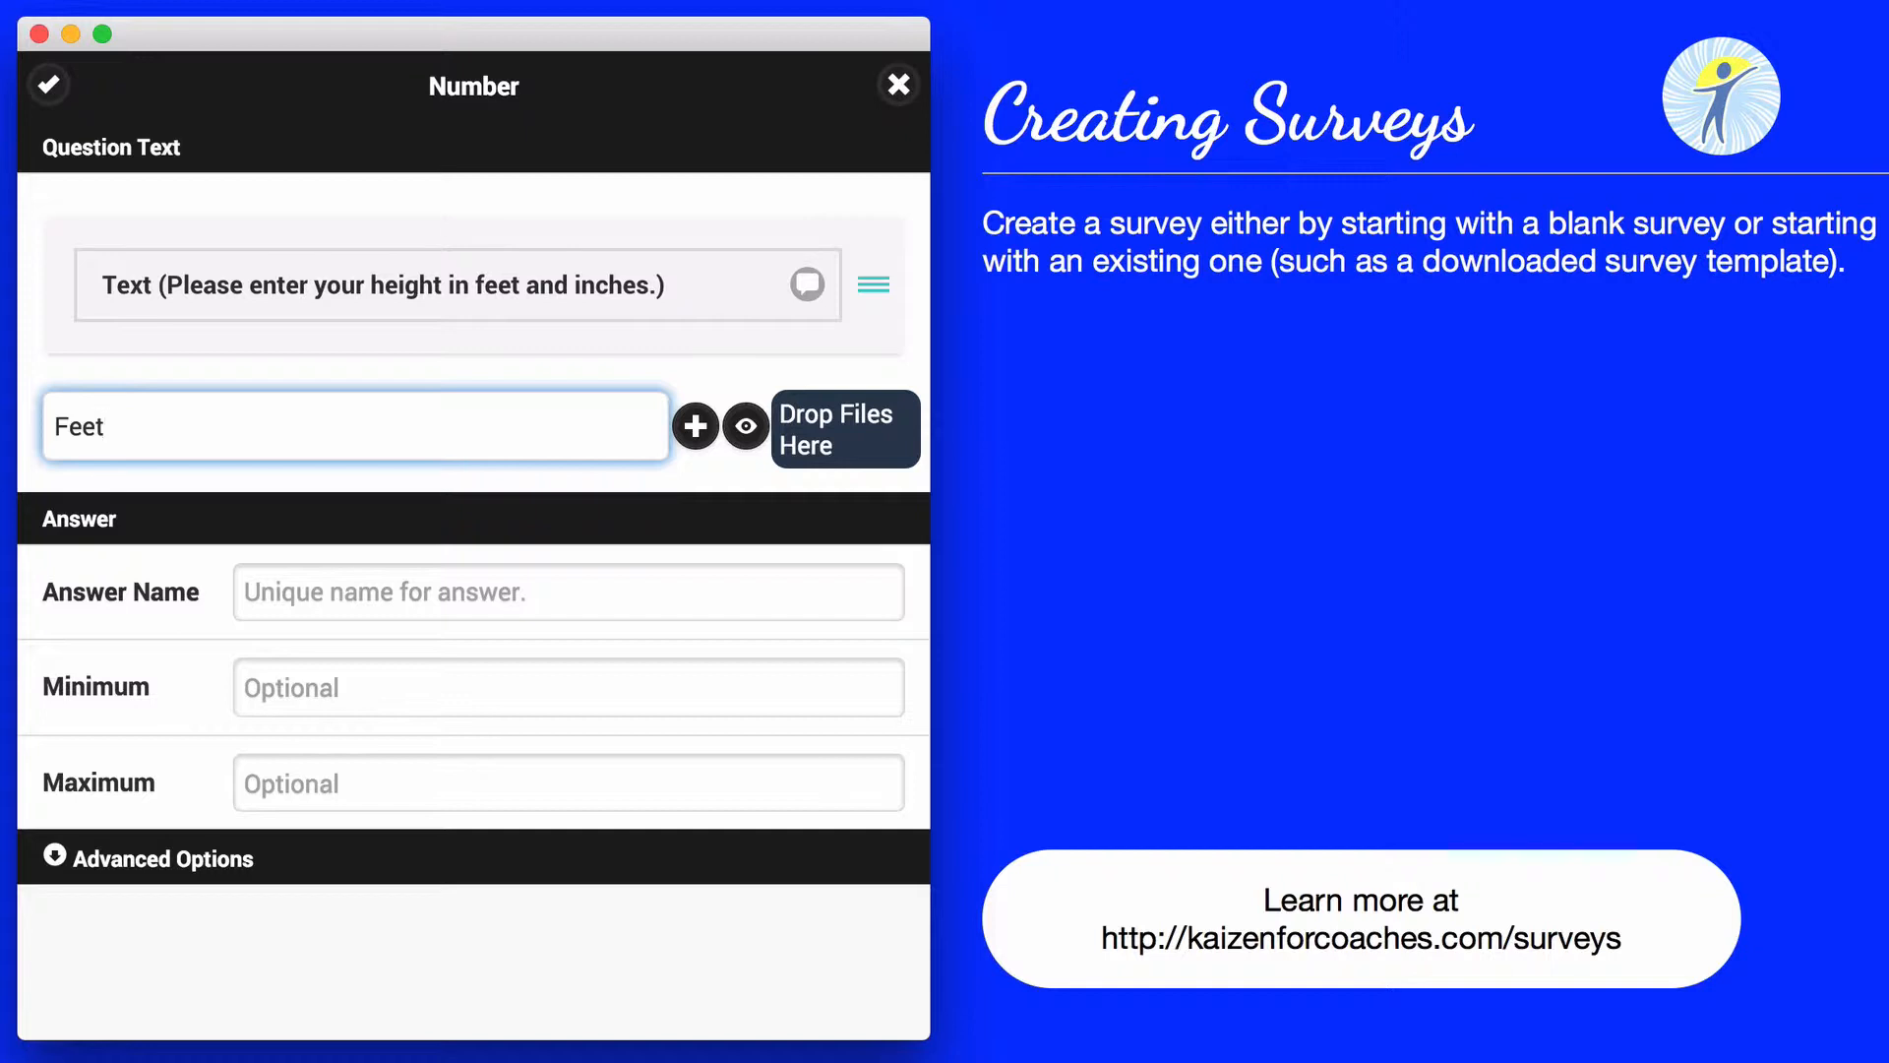
pyautogui.write(':')
pyautogui.click(481, 585)
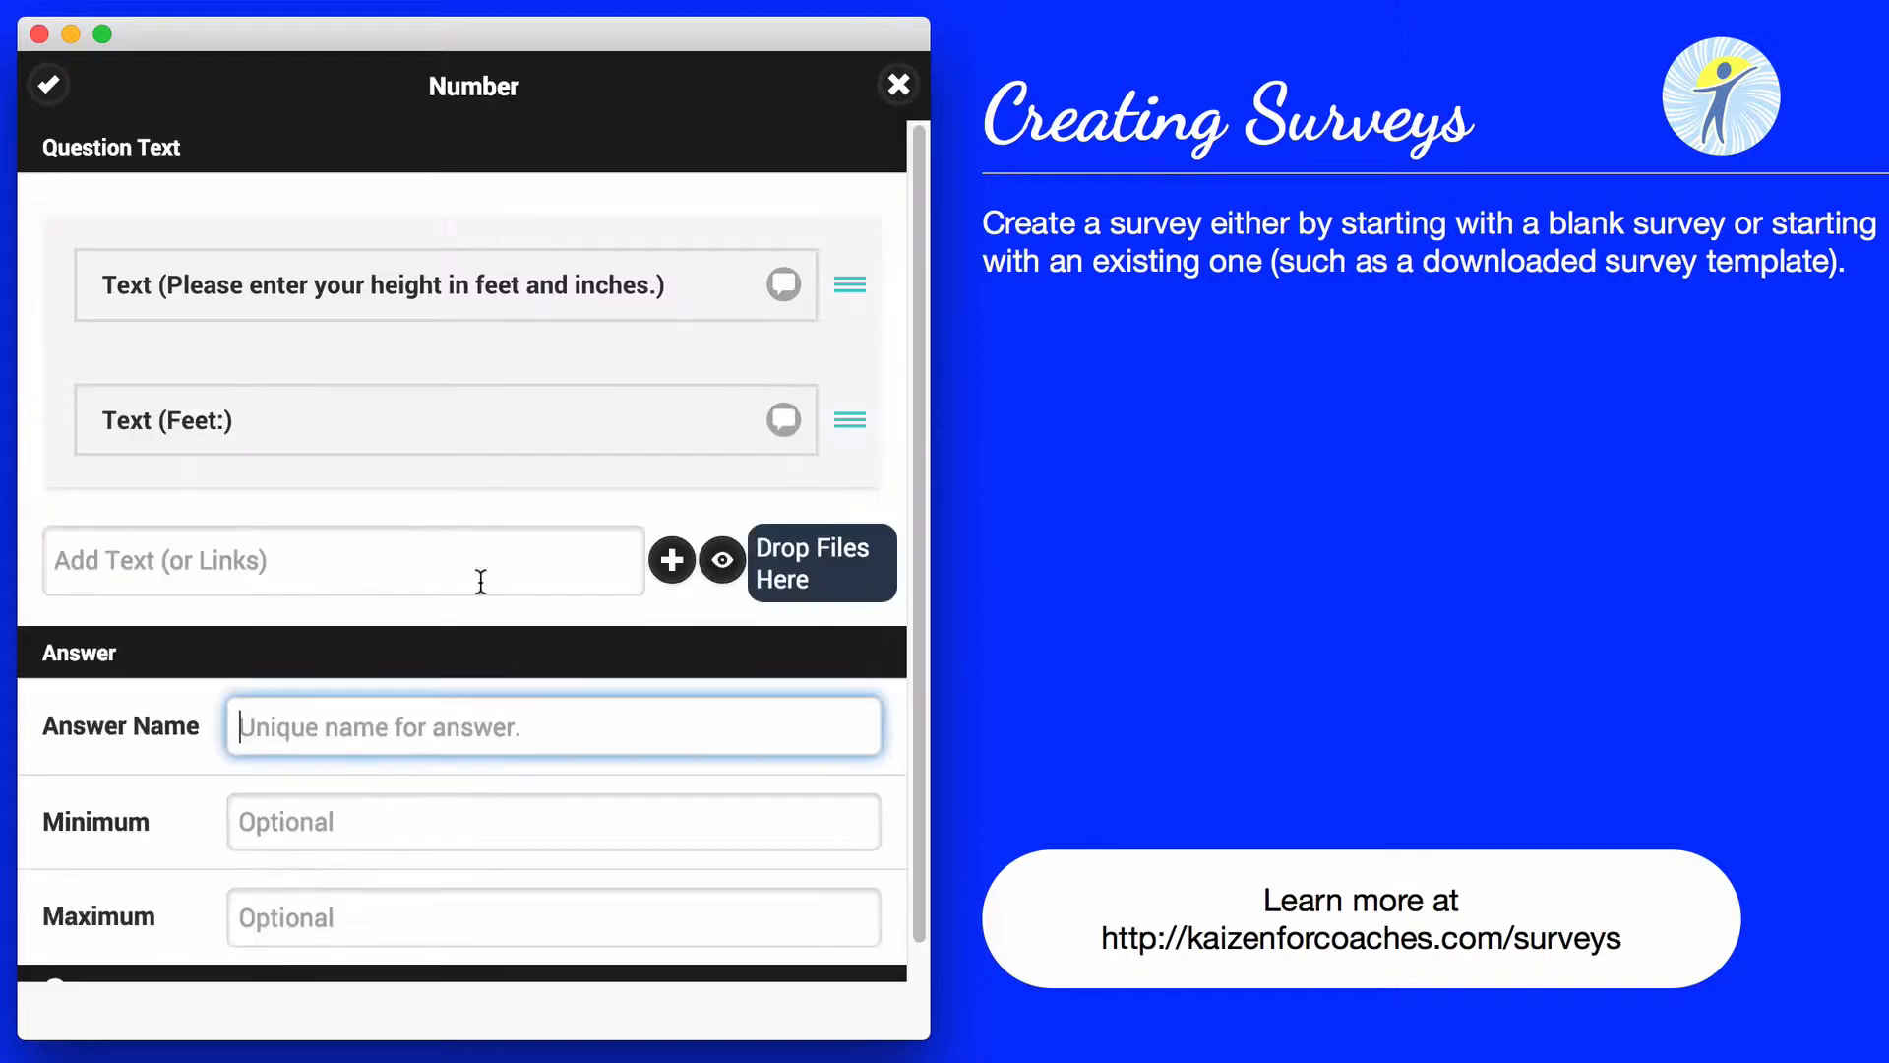
pyautogui.write('Height Feet')
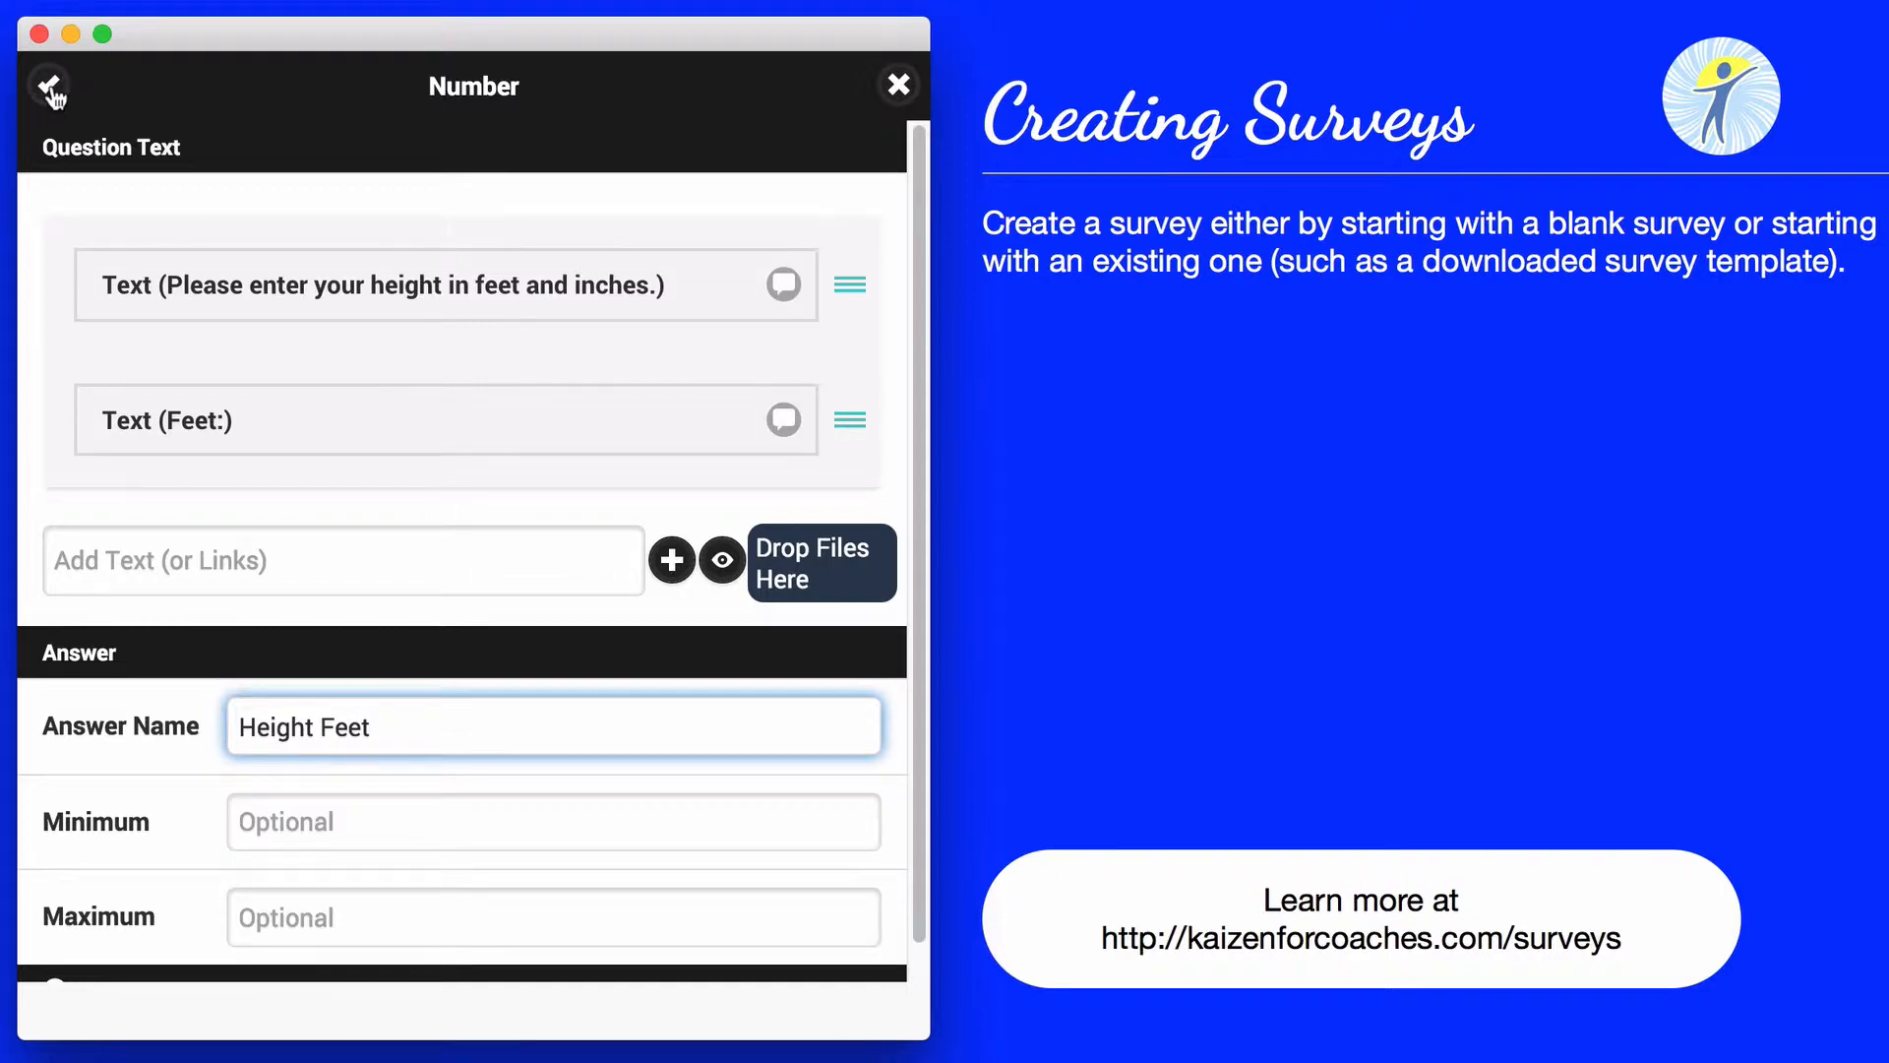
pyautogui.click(51, 93)
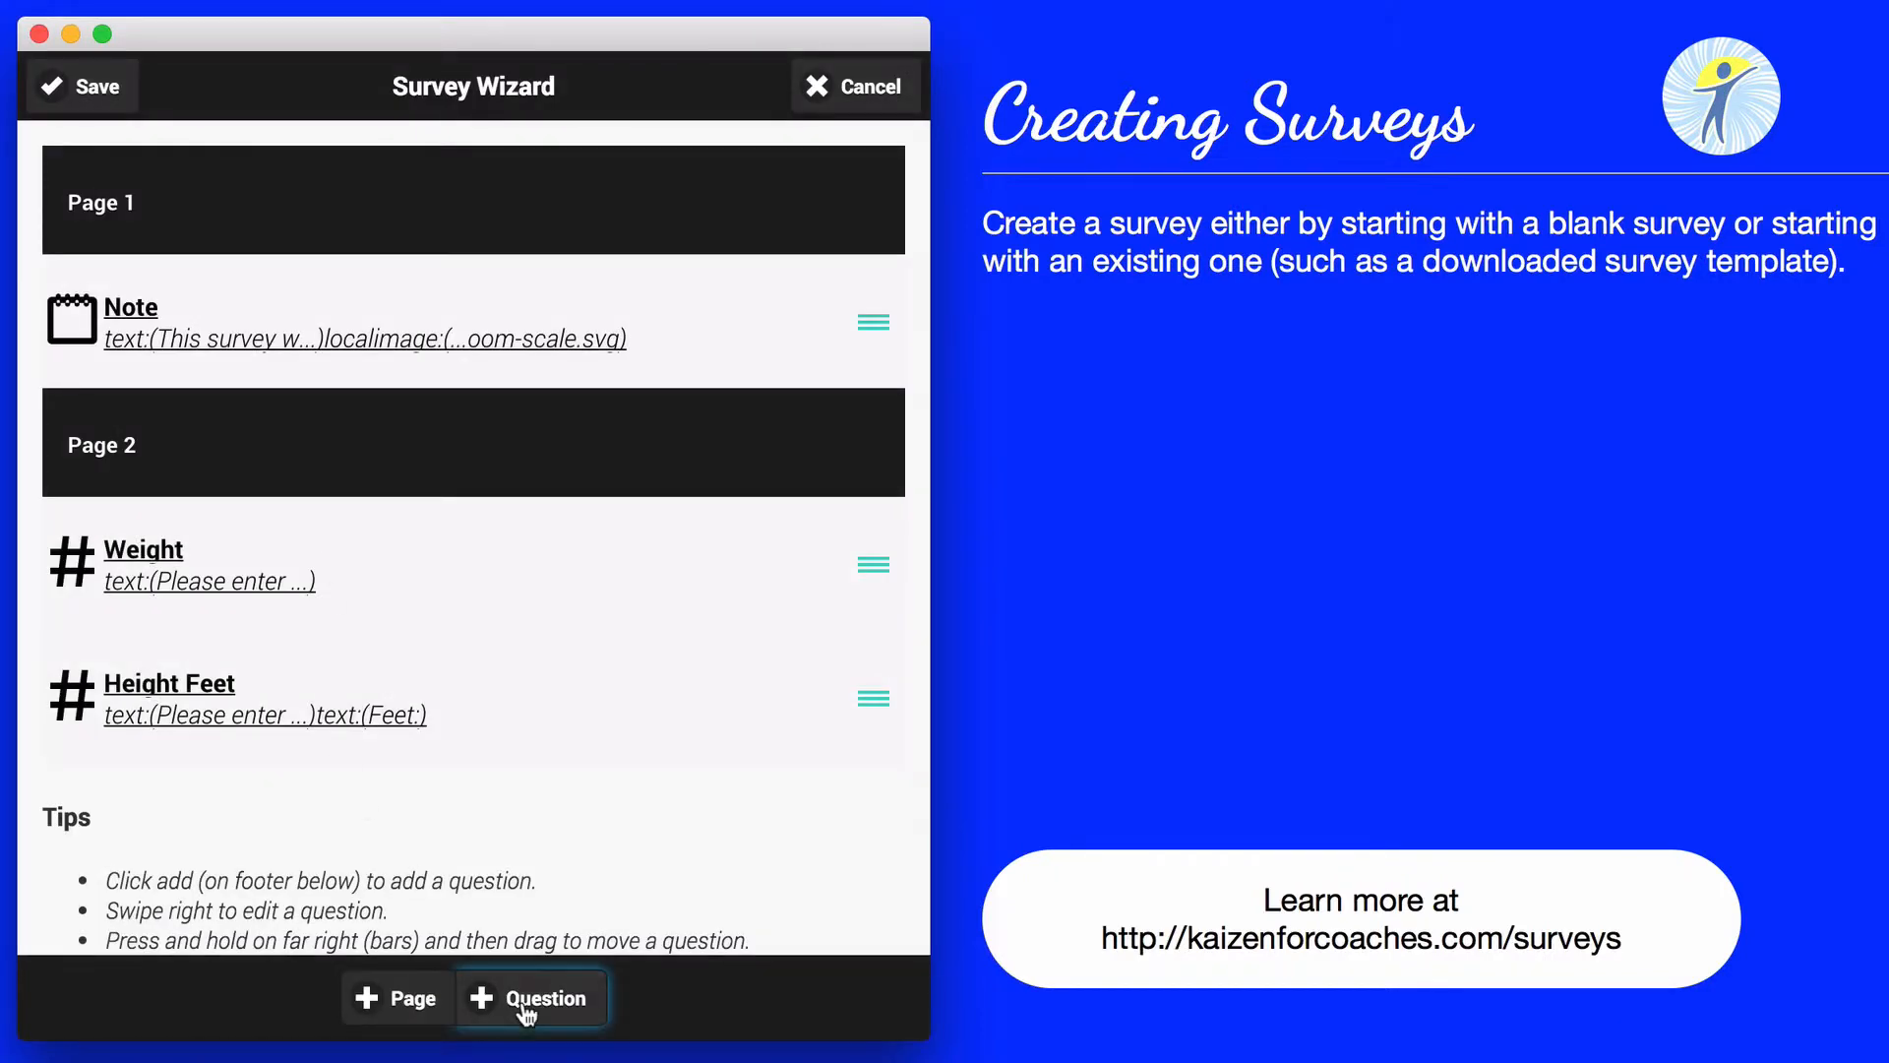
# Start another Number question for the height's inches, placed on the last page.
pyautogui.click(523, 1006)
pyautogui.click(523, 1004)
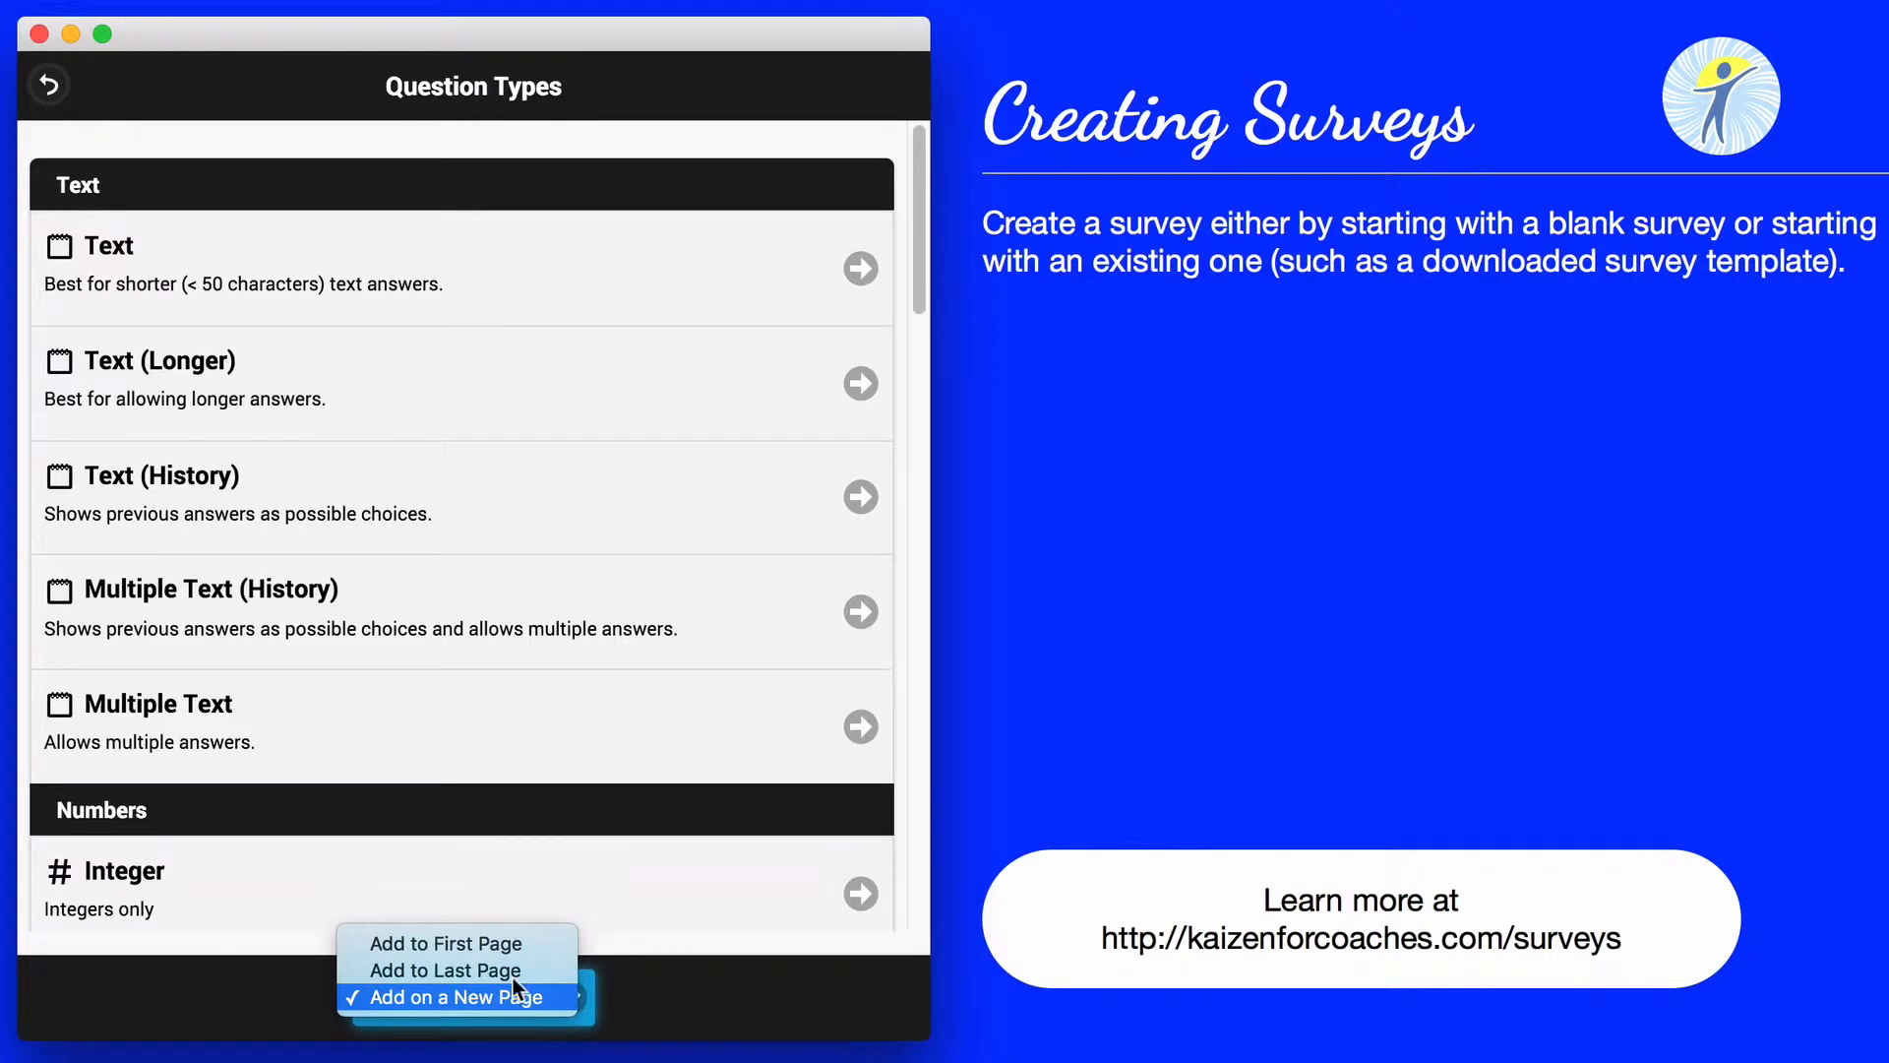
pyautogui.click(512, 971)
pyautogui.moveTo(923, 234); pyautogui.dragTo(941, 375)
pyautogui.click(586, 352)
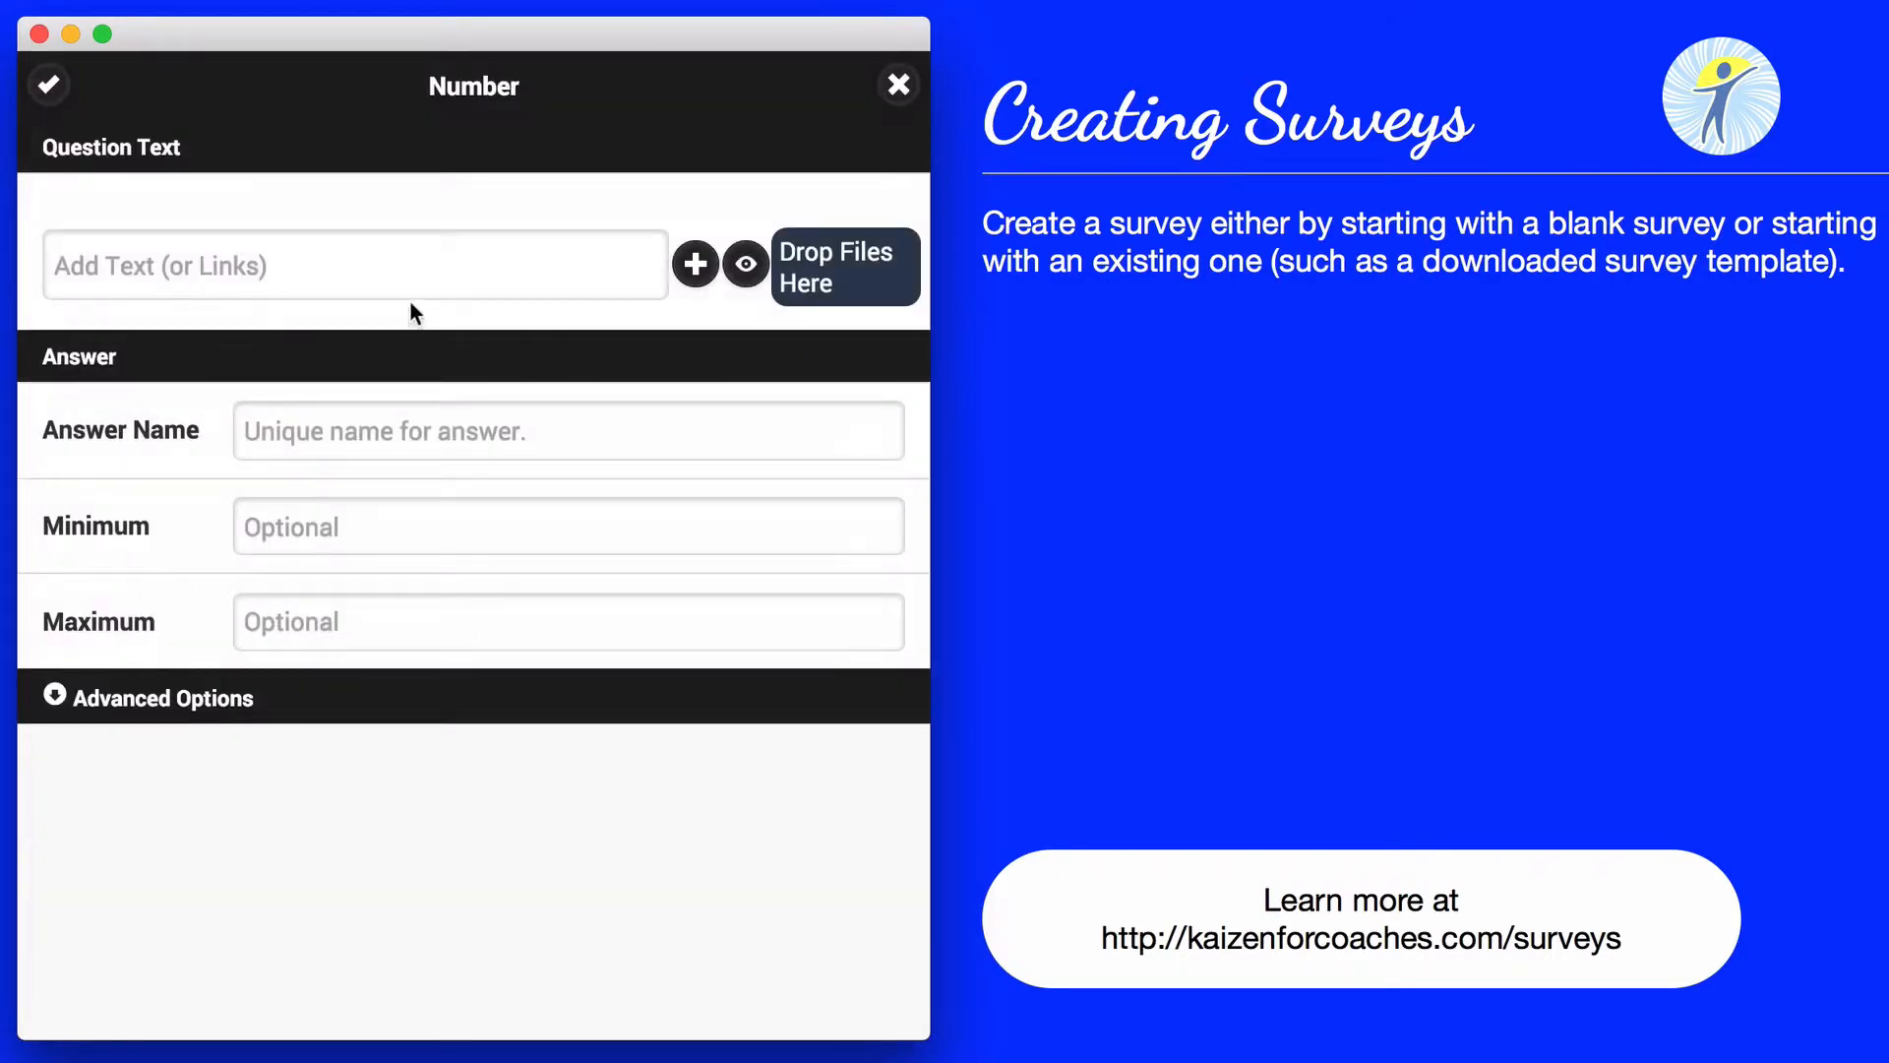
# Give the question the text "Inches:" and the answer name "Height Inches", and accept it.
pyautogui.click(409, 271)
pyautogui.write('Inches')
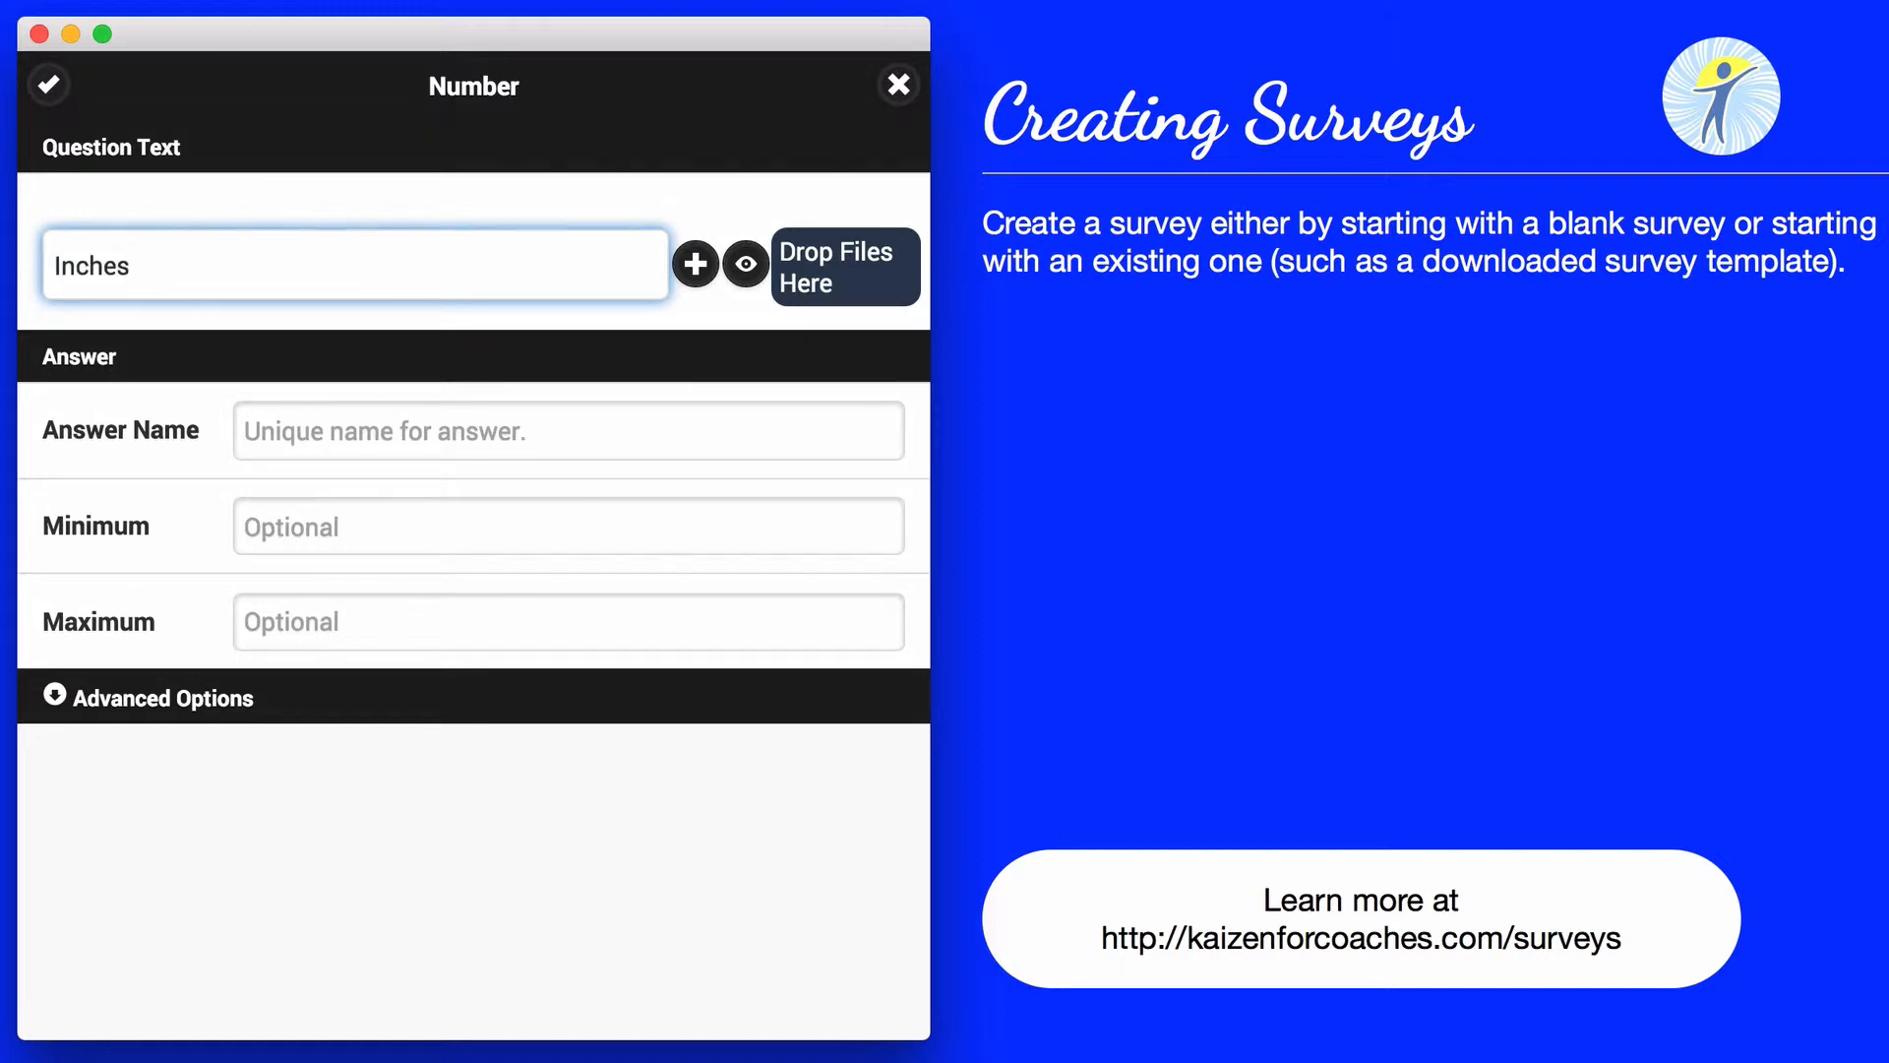
pyautogui.write(':')
pyautogui.click(604, 458)
pyautogui.write('Heihr')
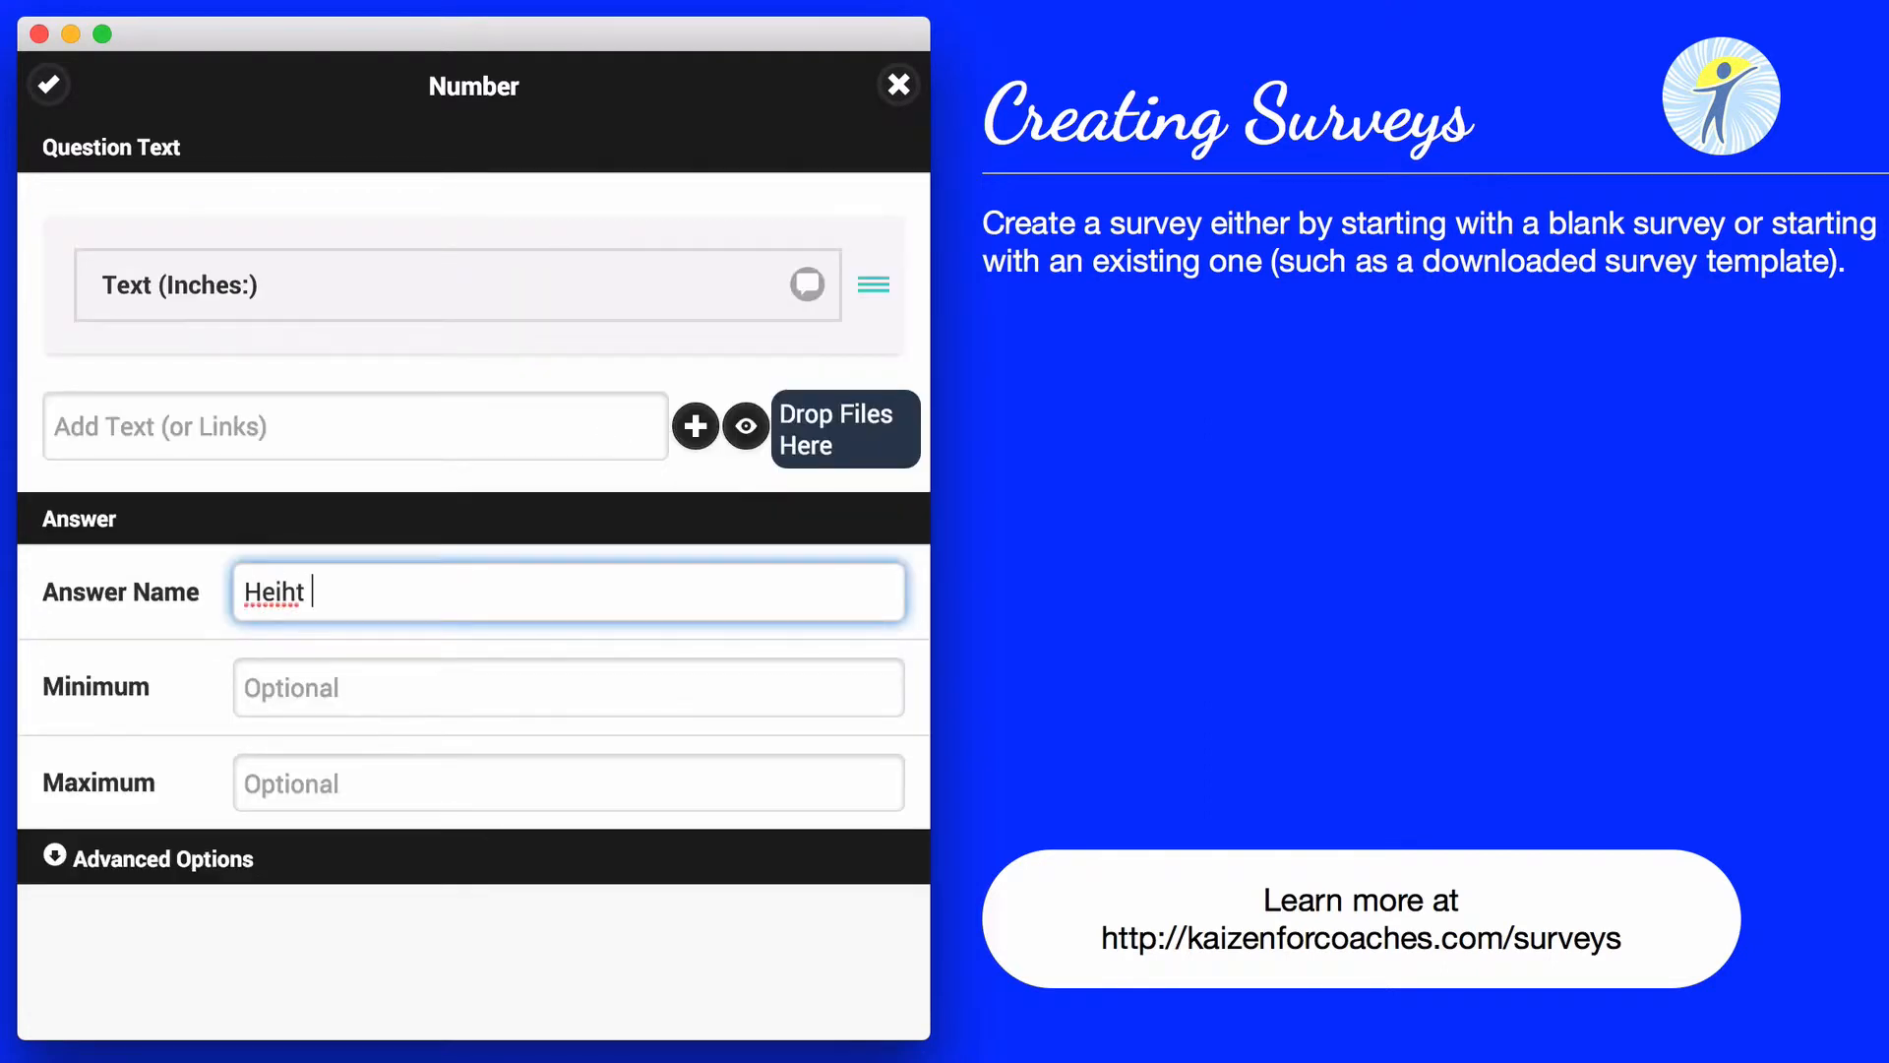
pyautogui.press('BackSpace')
pyautogui.press('BackSpace')
pyautogui.write('ght Inches')
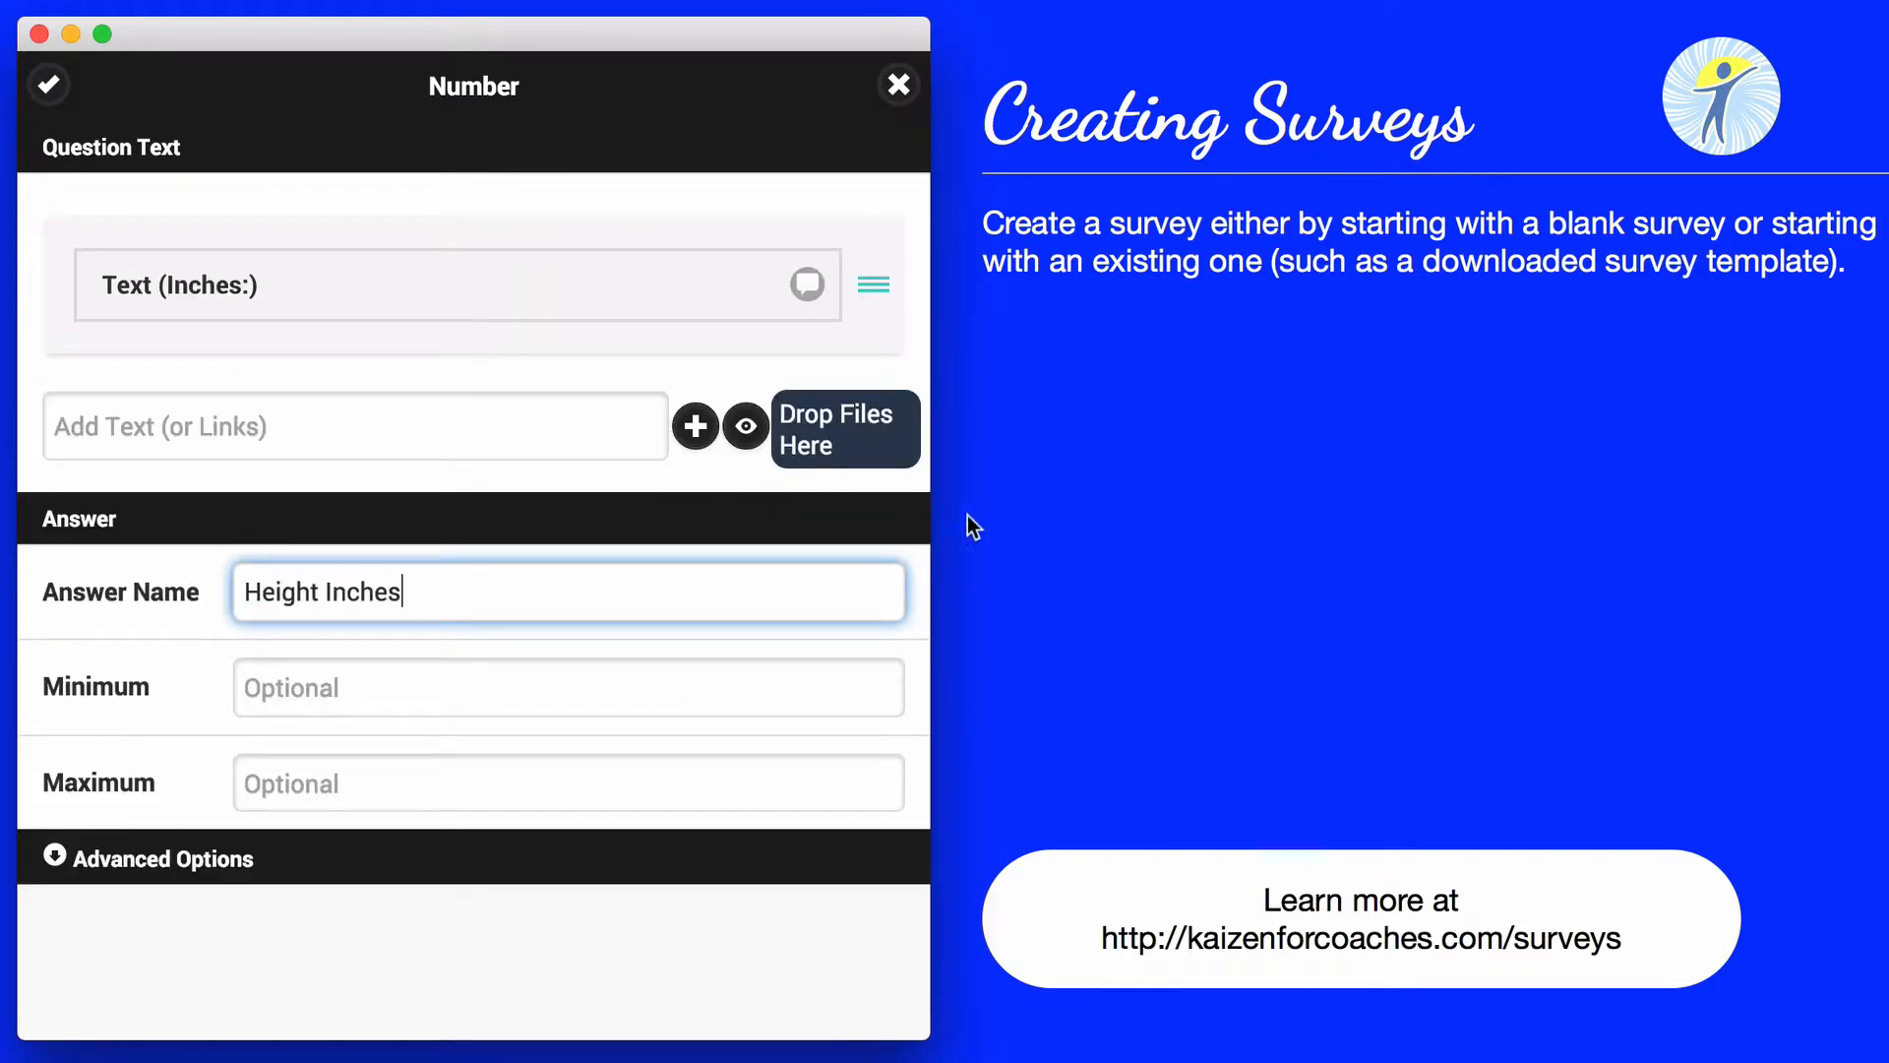
pyautogui.click(49, 85)
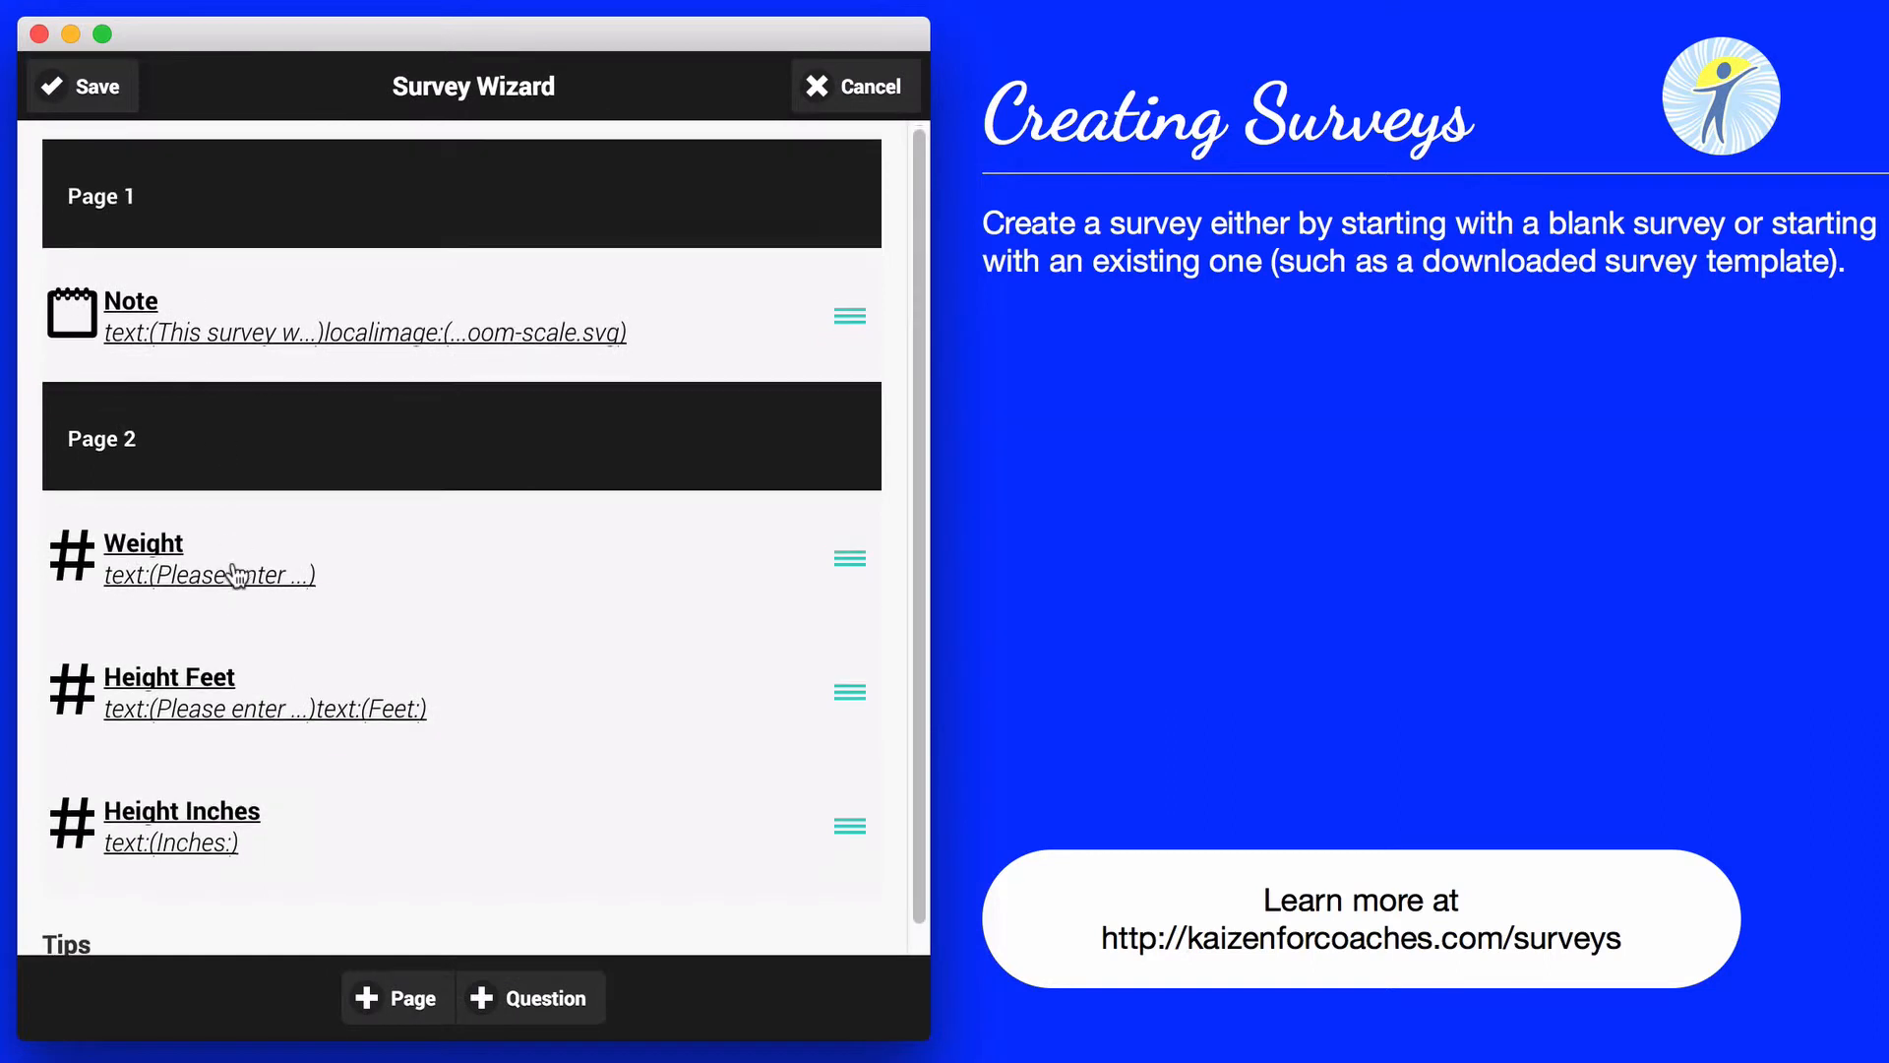
# Start a Calculation question that calculates a number based on other values, placed on a new page.
pyautogui.scroll(-3, 98, 266)
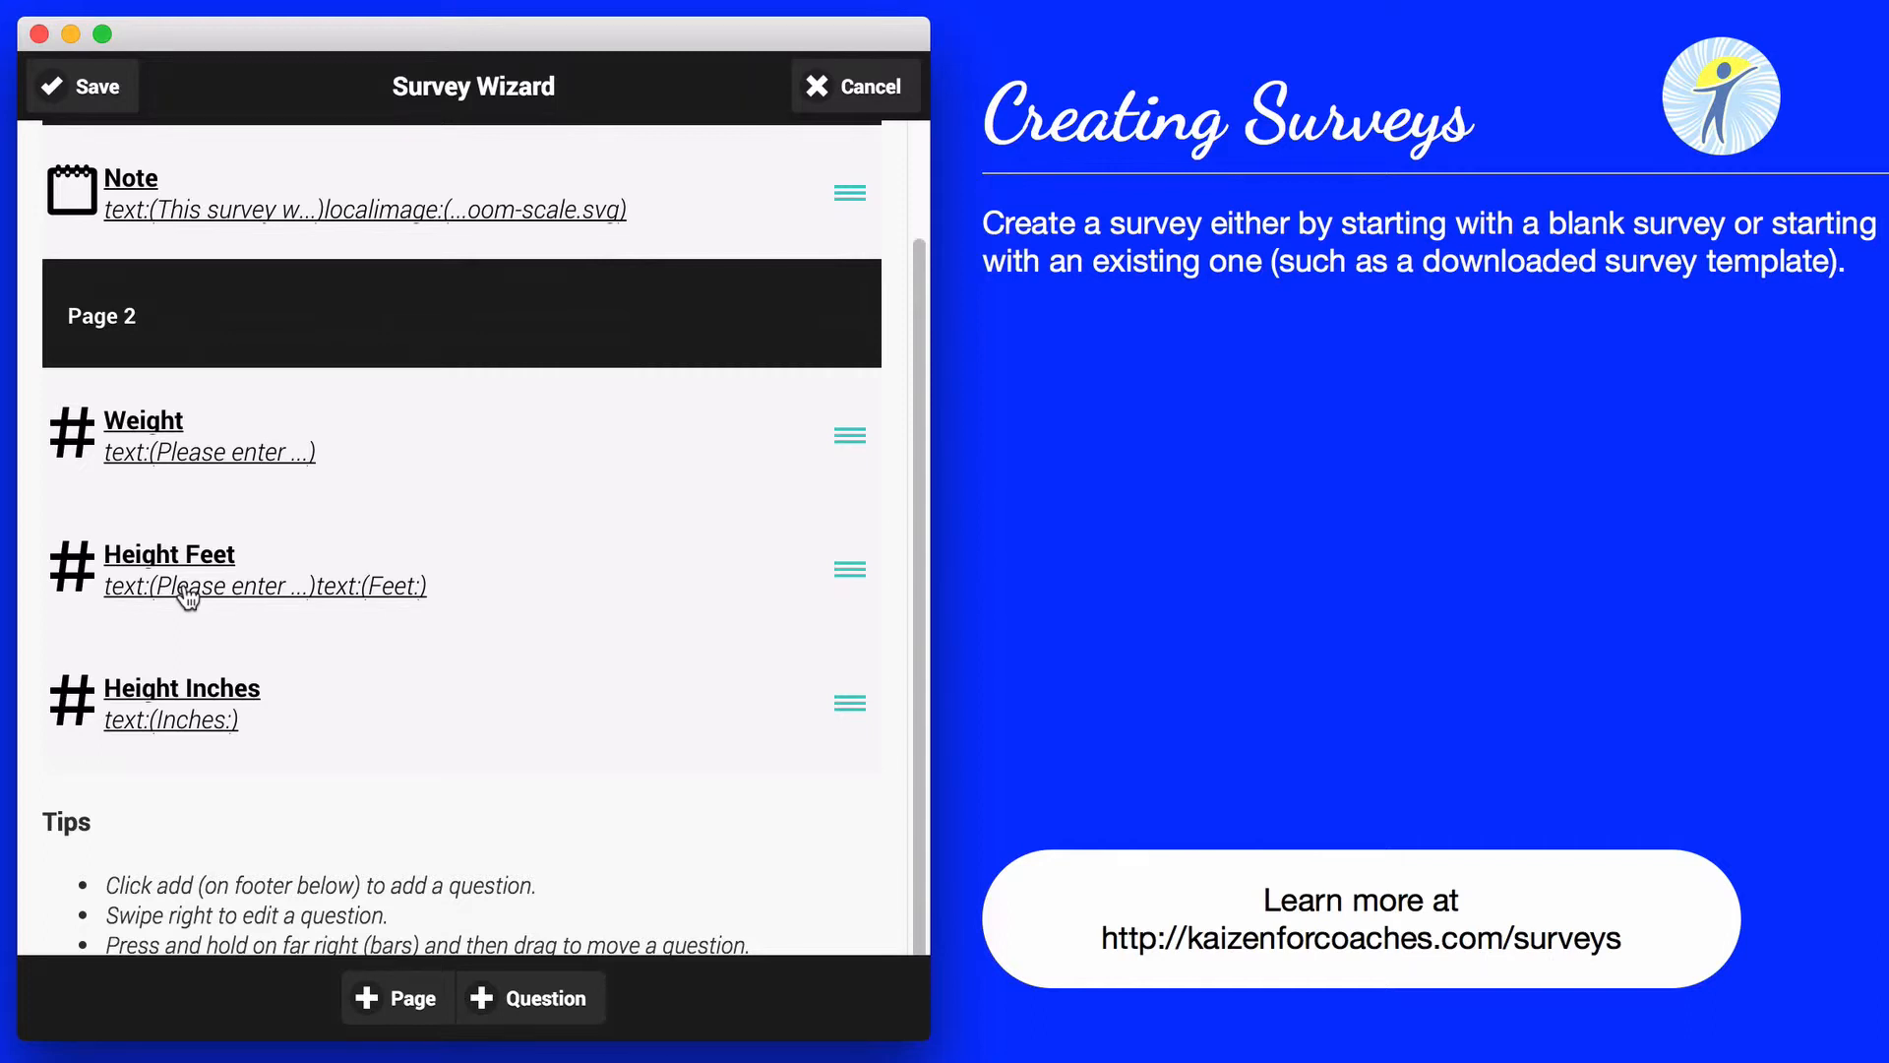
pyautogui.click(528, 1000)
pyautogui.scroll(-3, 501, 833)
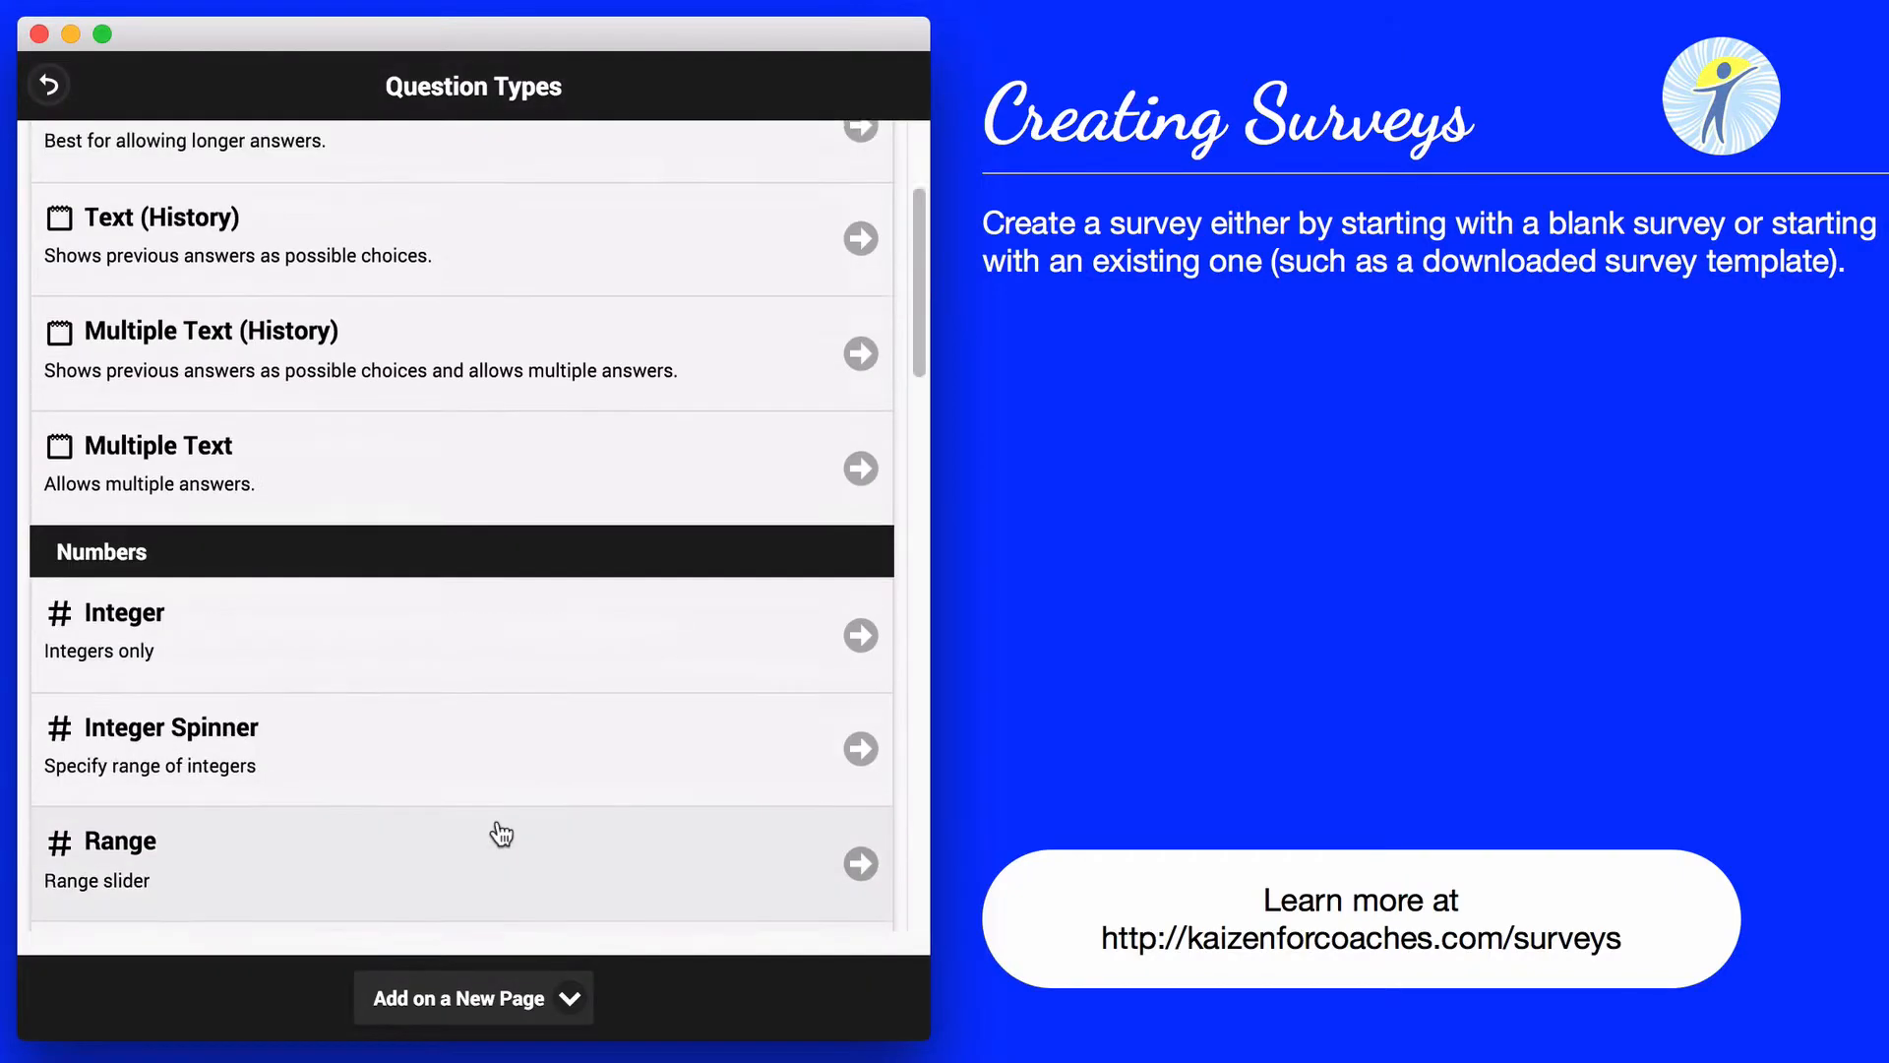
pyautogui.scroll(-10, 500, 833)
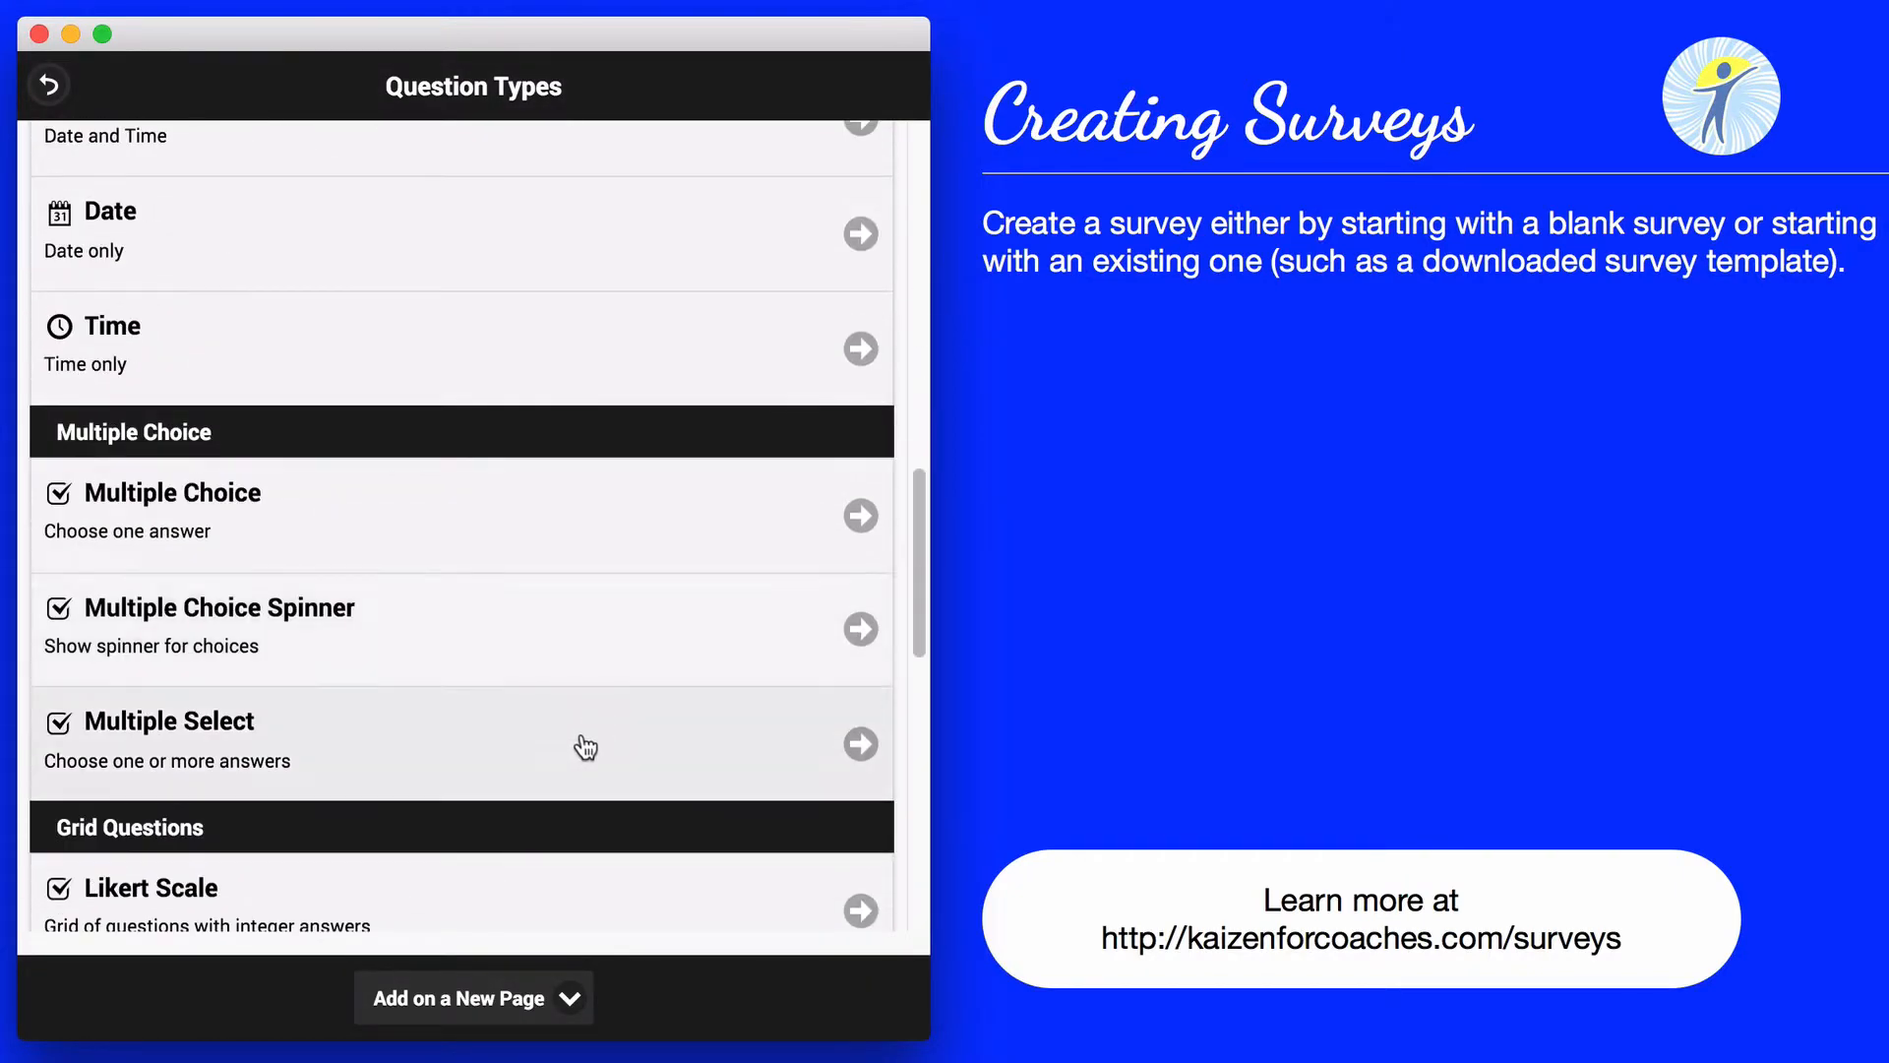
pyautogui.scroll(-8, 586, 748)
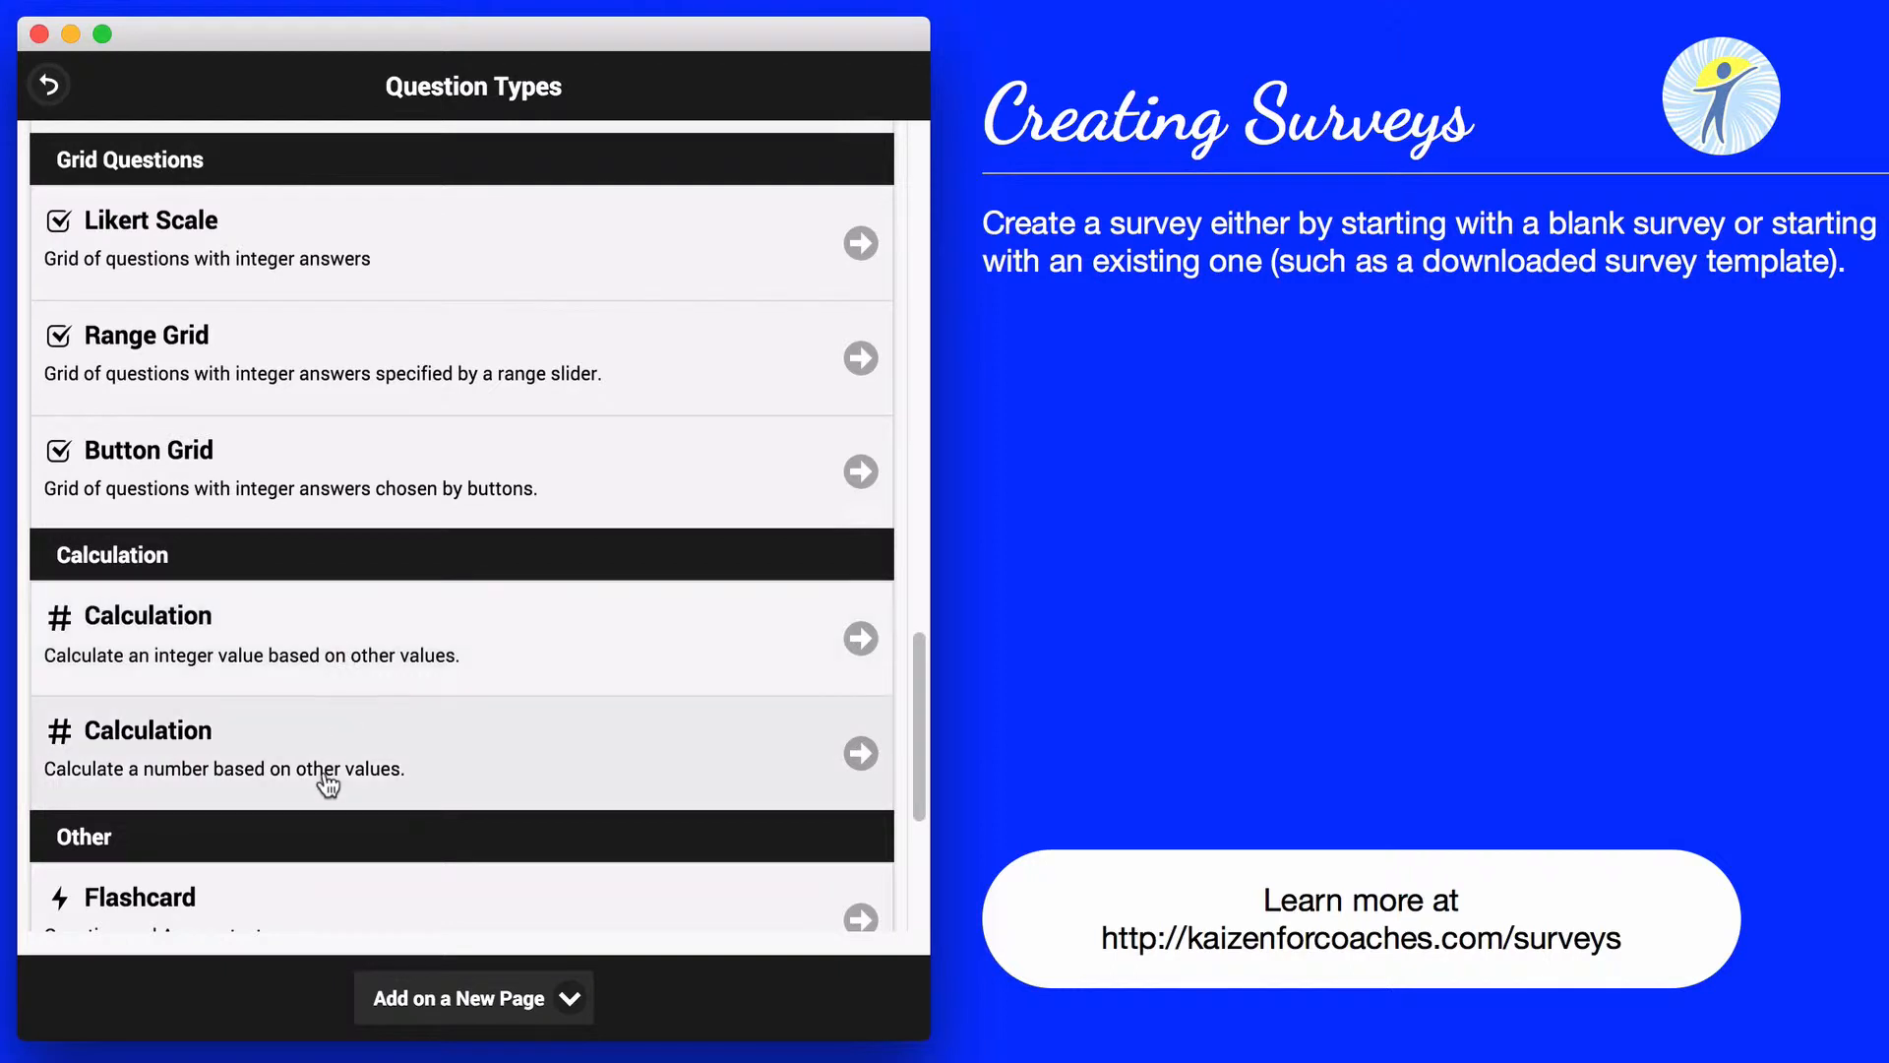
pyautogui.click(327, 784)
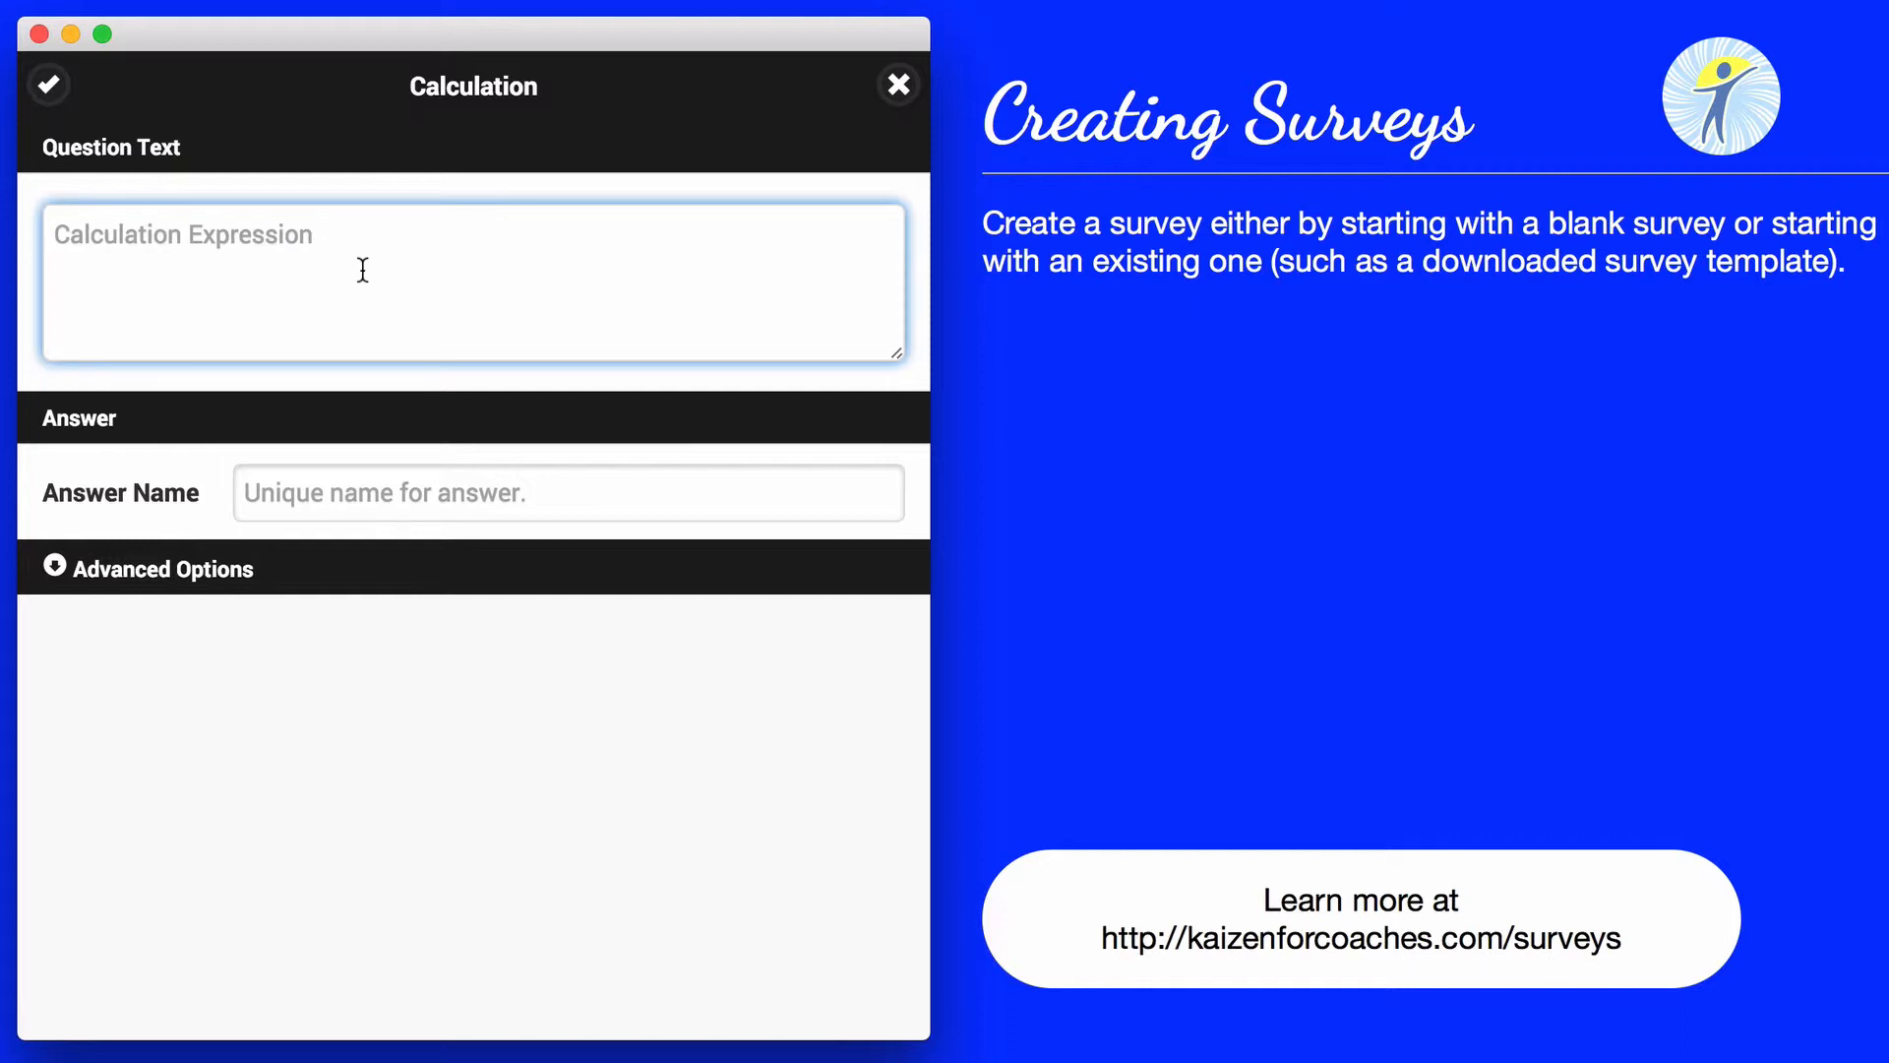
# Enter the calculation expression {{Weight}}*703/({{Height Feet}}*12+{{Height Inches}})^2.
pyautogui.write('{{')
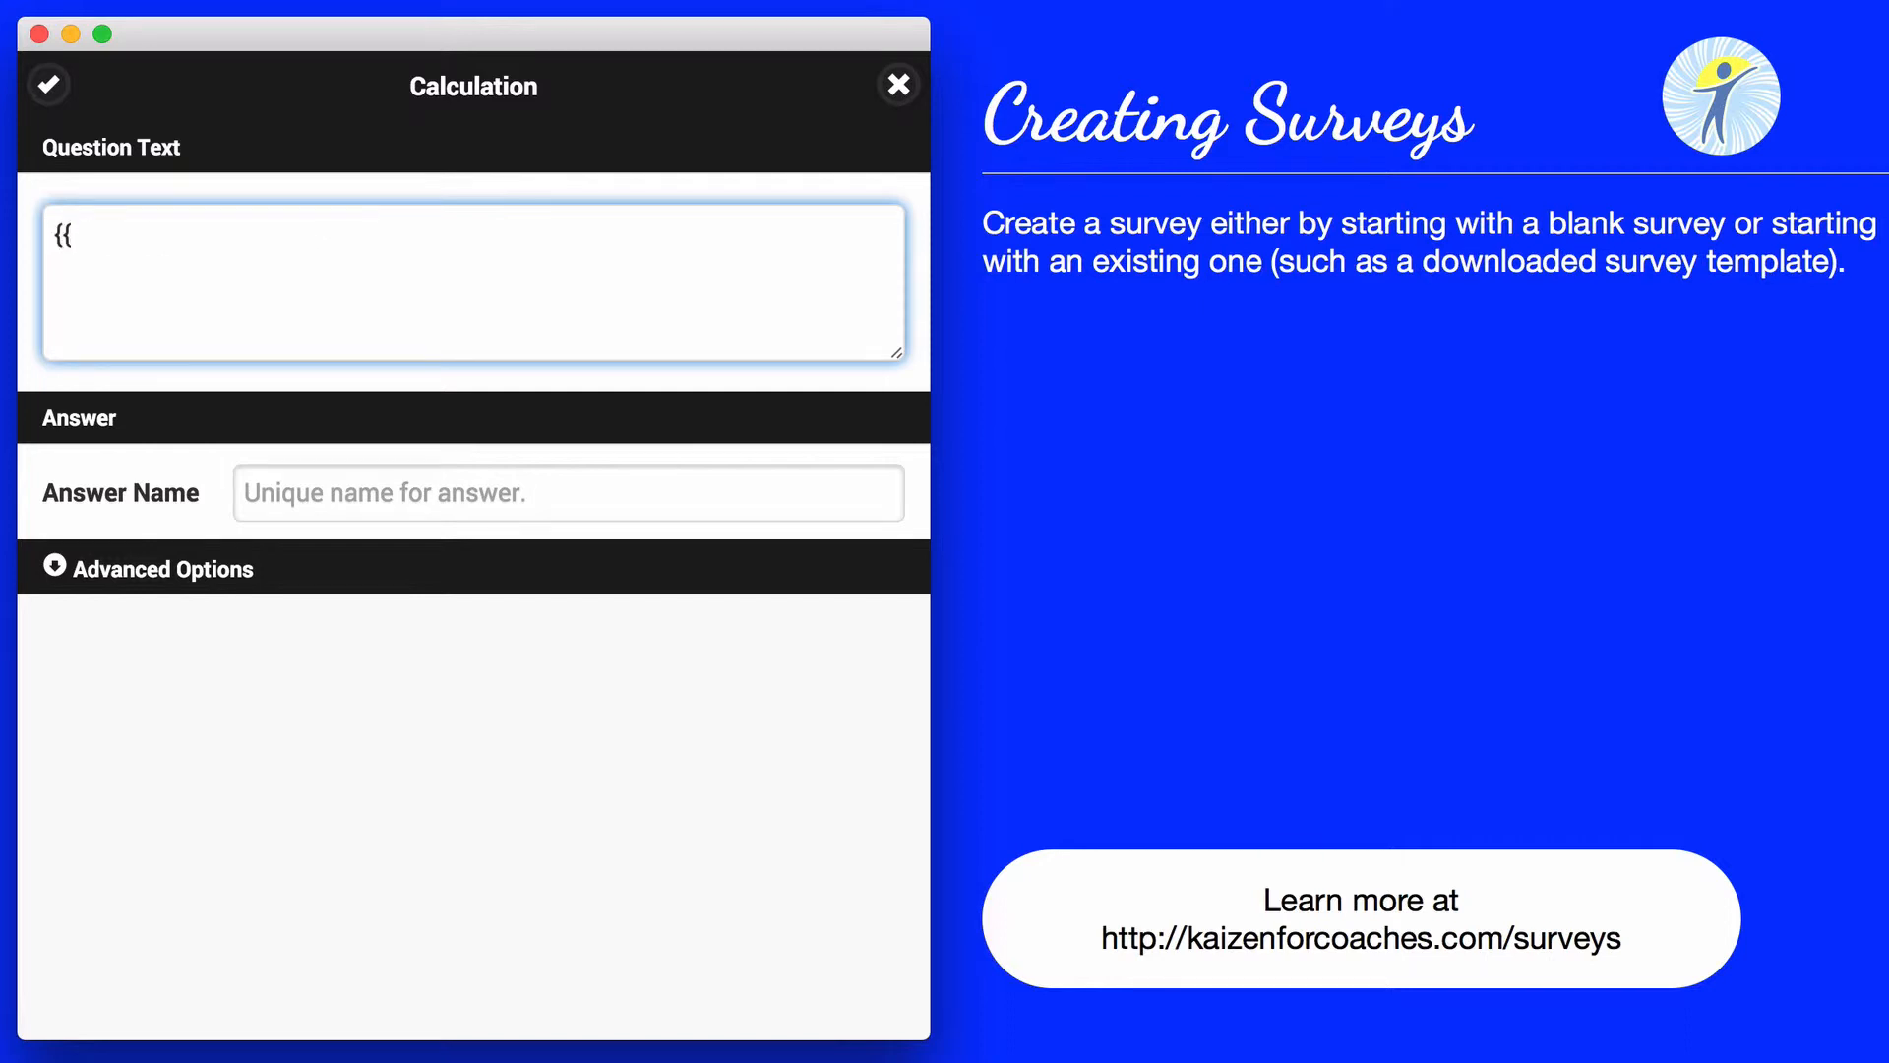
pyautogui.write('Weight}}*703')
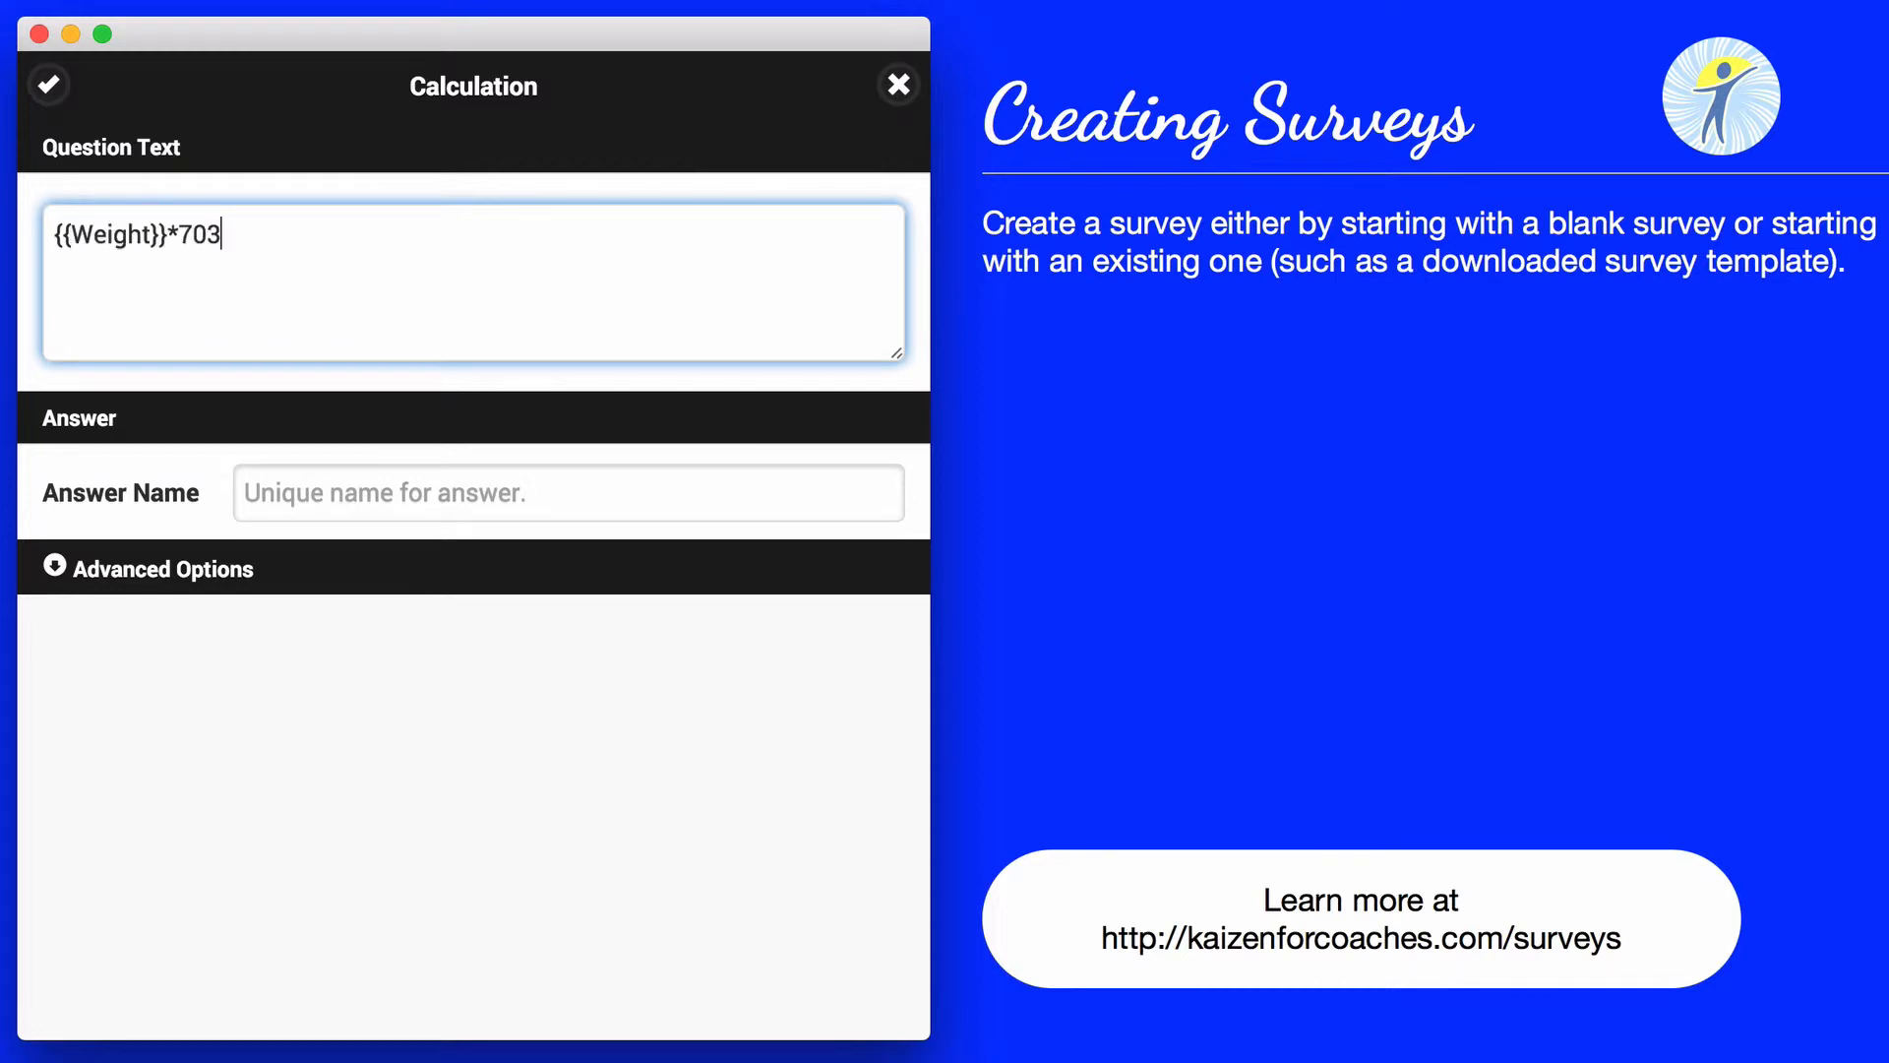
pyautogui.write('/({{Height')
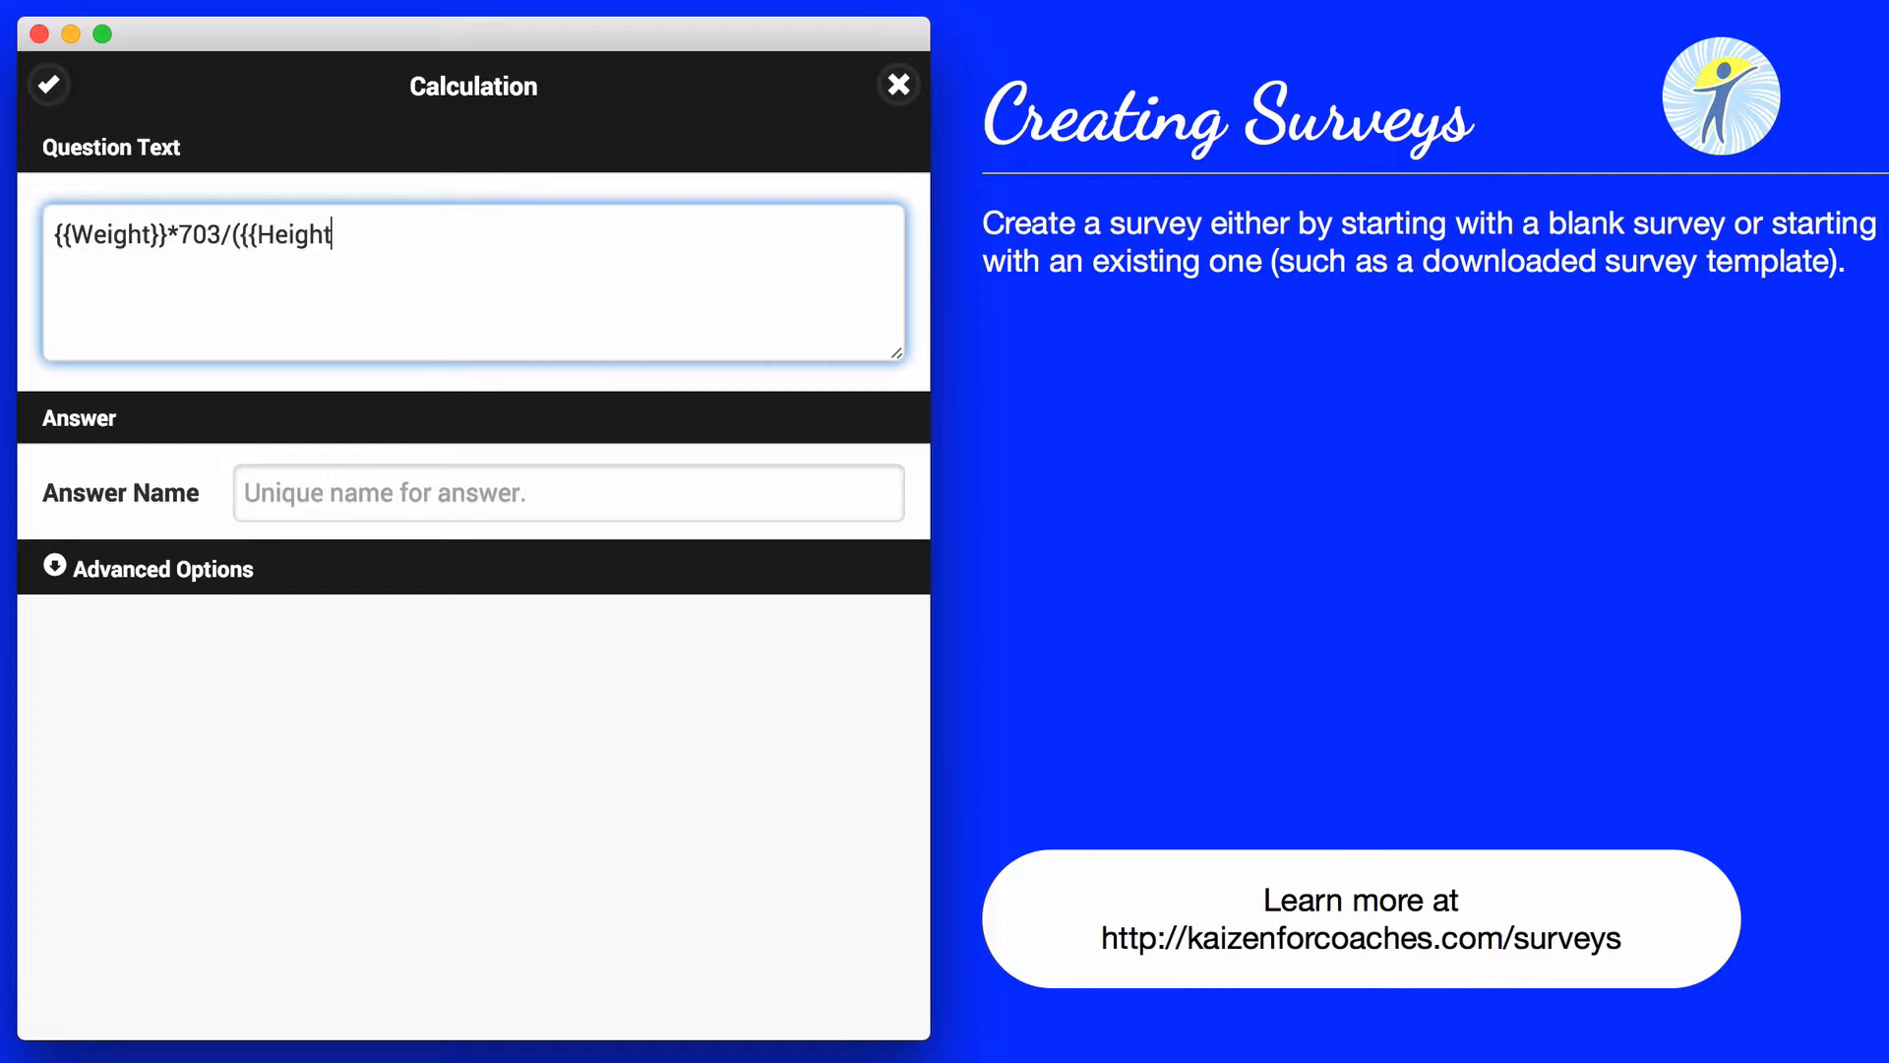
pyautogui.write(' Feet}}*12+{{Height')
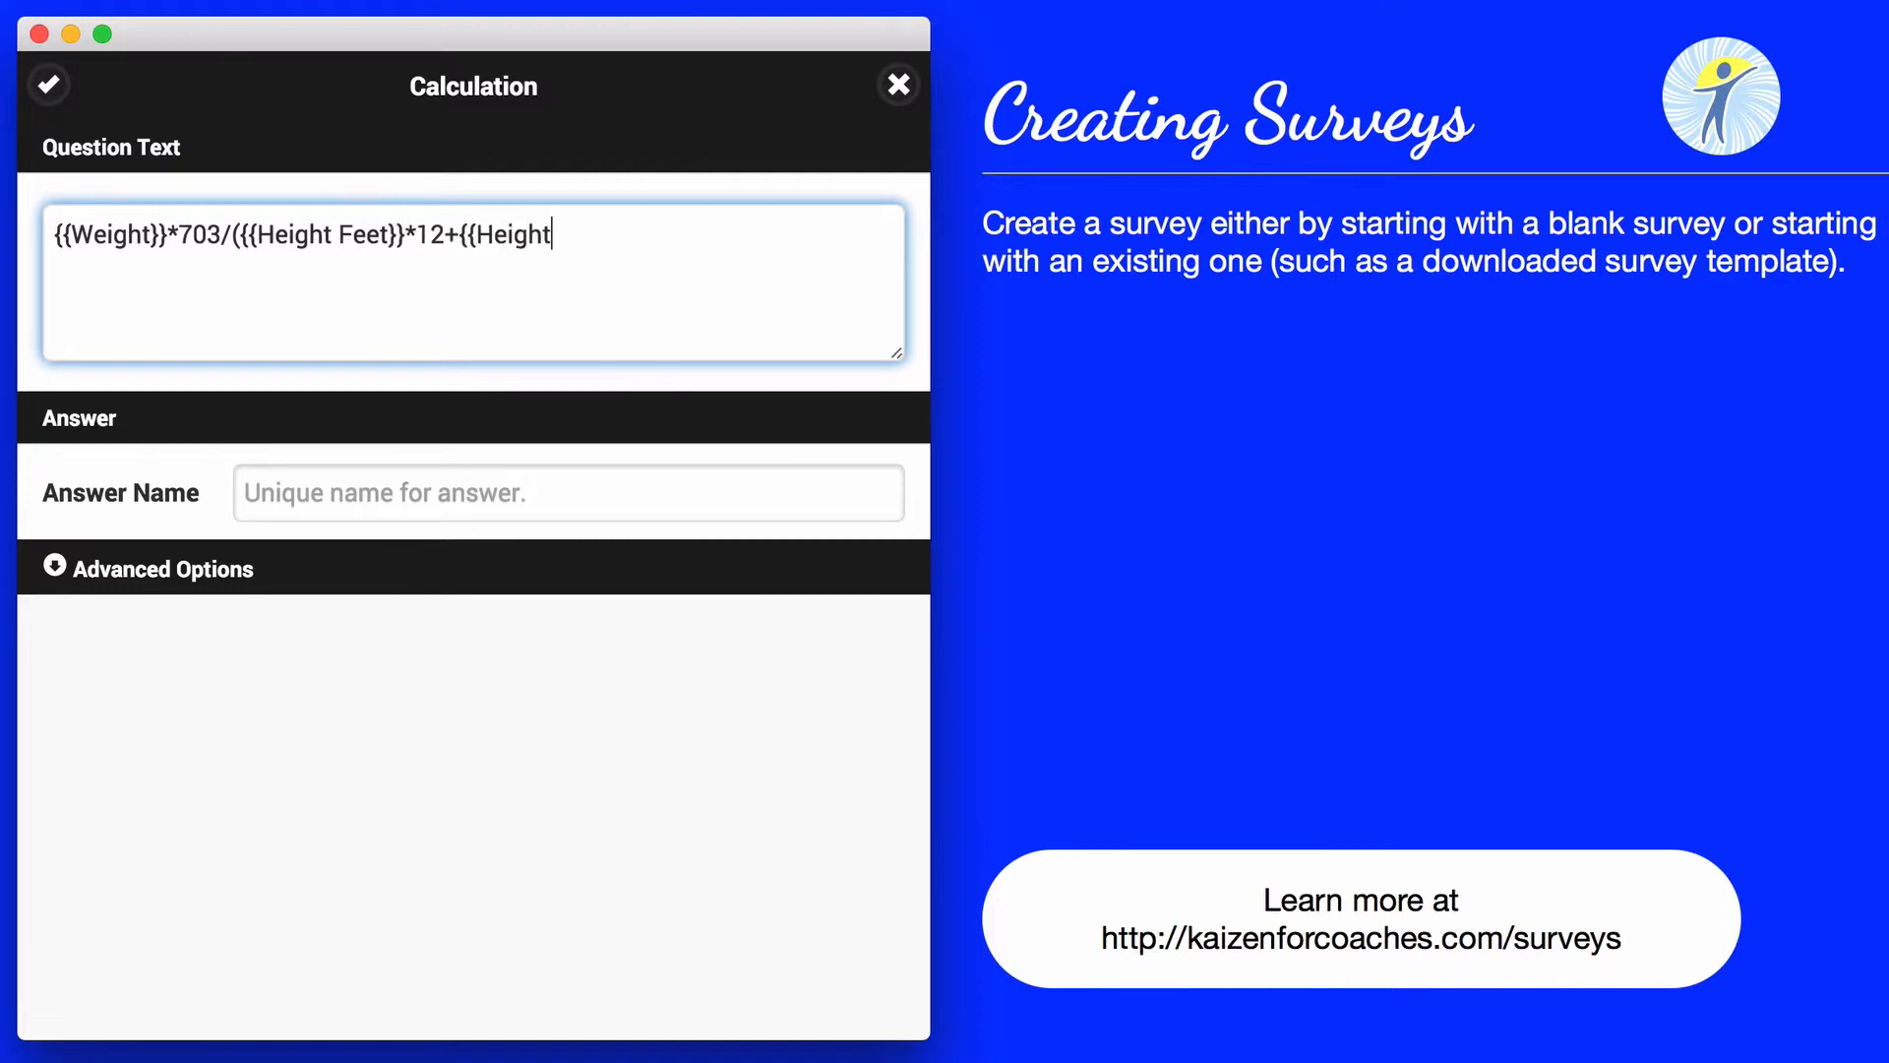
pyautogui.write(' Inches}})^2')
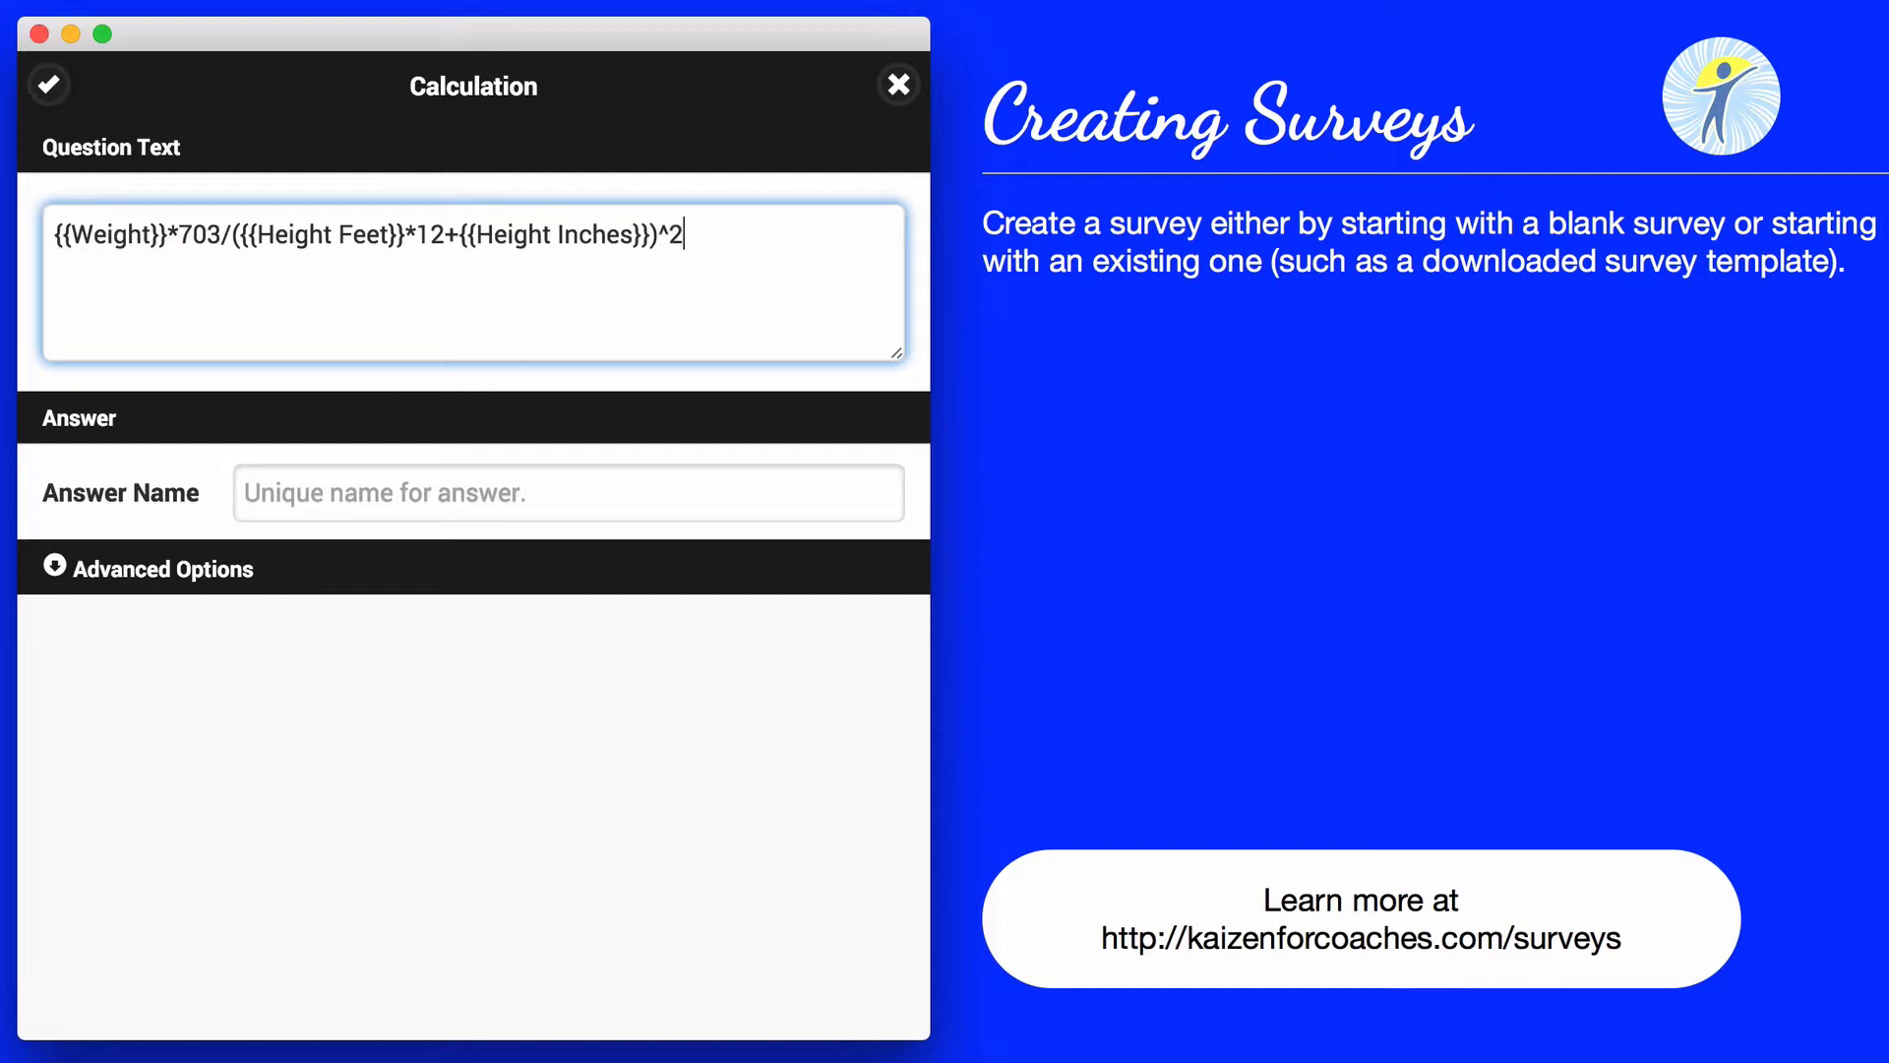
# Round the calculation to one decimal by changing the expression to round({{Weight}}*7030/({{Height Feet}}*12+{{Height Inches}})^2)/10.
pyautogui.press('Left')
pyautogui.press('Left')
pyautogui.press('Left')
pyautogui.press('Left')
pyautogui.press('Left')
pyautogui.press('Left')
pyautogui.press('Left')
pyautogui.press('Left')
pyautogui.press('Left')
pyautogui.press('Left')
pyautogui.press('Left')
pyautogui.press('Left')
pyautogui.press('Left')
pyautogui.press('Left')
pyautogui.press('Left')
pyautogui.press('Left')
pyautogui.press('Left')
pyautogui.press('Left')
pyautogui.press('Left')
pyautogui.press('Left')
pyautogui.press('Left')
pyautogui.press('Left')
pyautogui.press('Left')
pyautogui.press('Left')
pyautogui.press('Left')
pyautogui.press('Left')
pyautogui.press('Left')
pyautogui.press('Left')
pyautogui.press('Left')
pyautogui.press('Left')
pyautogui.press('Left')
pyautogui.press('Left')
pyautogui.press('Left')
pyautogui.press('Left')
pyautogui.press('Left')
pyautogui.press('Left')
pyautogui.press('Left')
pyautogui.press('Left')
pyautogui.press('Left')
pyautogui.press('Left')
pyautogui.press('Left')
pyautogui.press('Left')
pyautogui.press('Left')
pyautogui.press('Left')
pyautogui.press('Left')
pyautogui.press('Left')
pyautogui.press('Left')
pyautogui.press('Left')
pyautogui.press('Left')
pyautogui.press('Left')
pyautogui.press('Left')
pyautogui.write('round(')
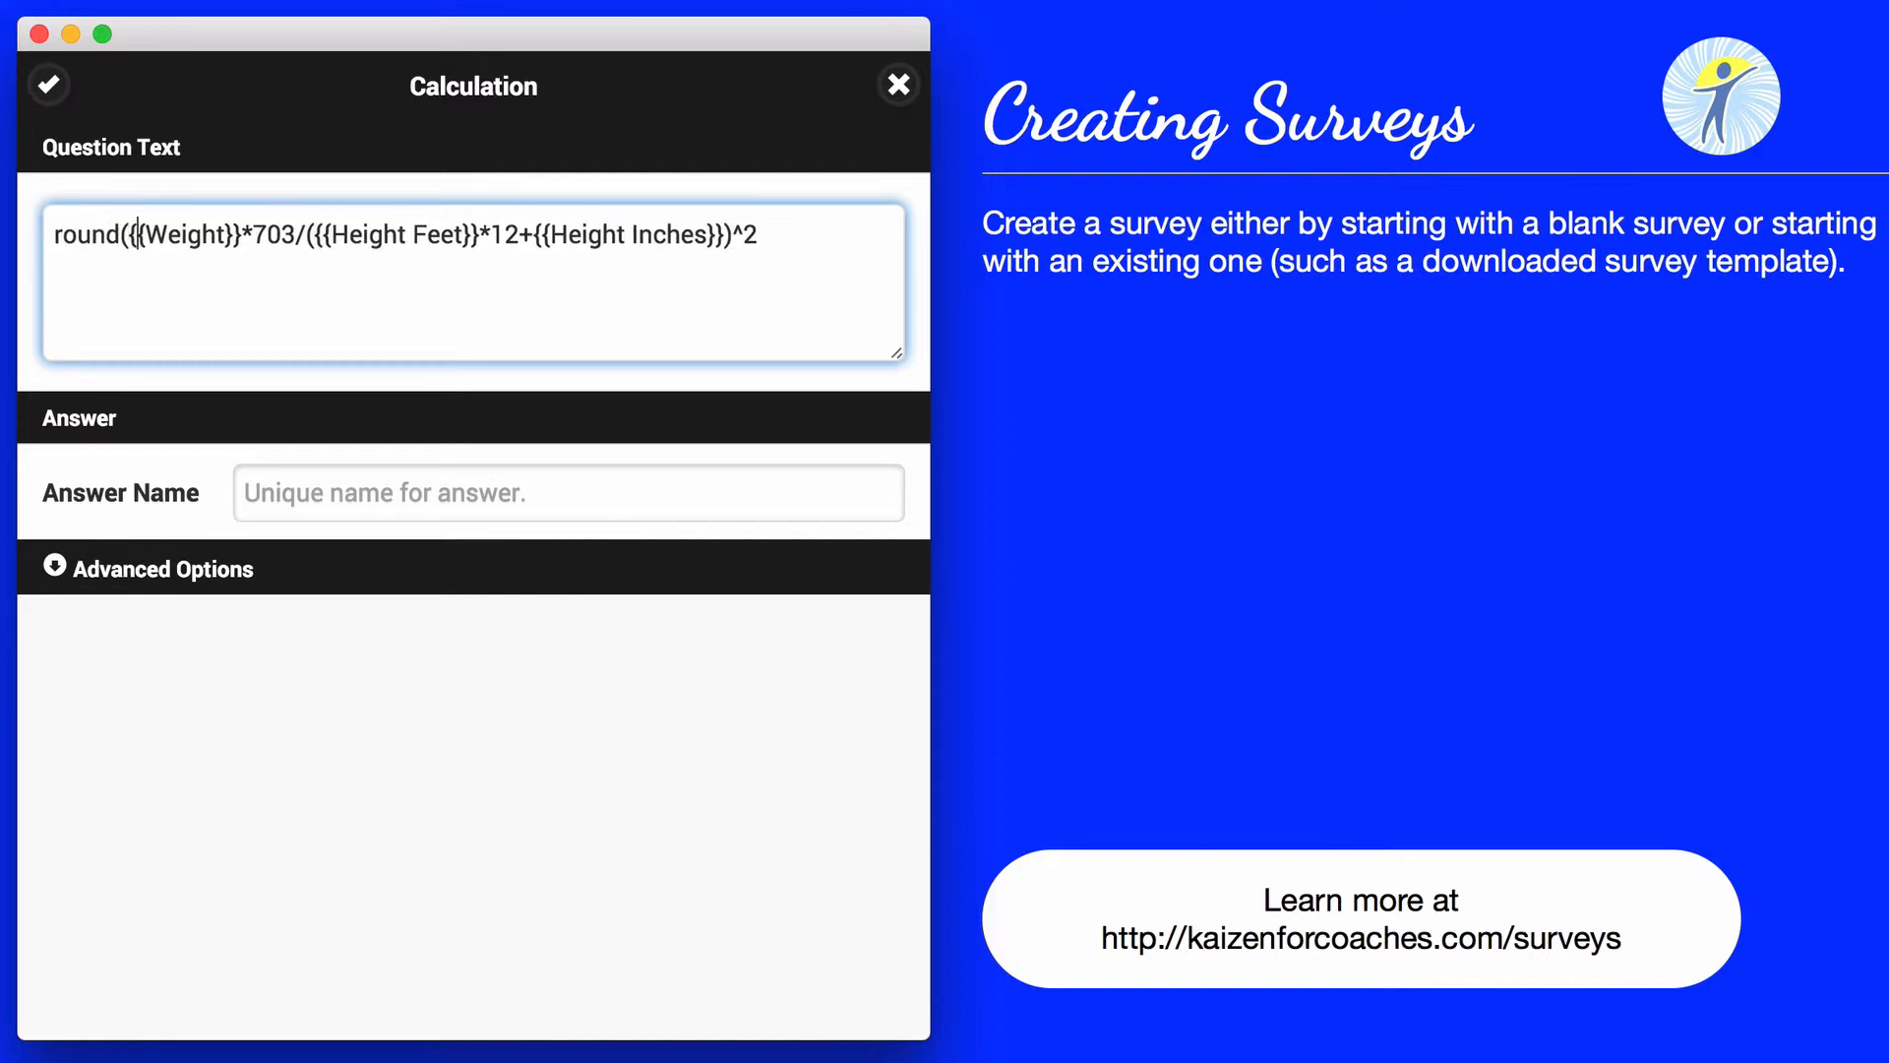
pyautogui.press('Right')
pyautogui.press('Right')
pyautogui.press('Right')
pyautogui.press('Right')
pyautogui.press('Right')
pyautogui.press('Right')
pyautogui.press('Right')
pyautogui.press('Right')
pyautogui.press('Right')
pyautogui.press('Right')
pyautogui.press('Right')
pyautogui.press('Right')
pyautogui.press('Right')
pyautogui.write('0')
pyautogui.press('super+Right')
pyautogui.write(')')
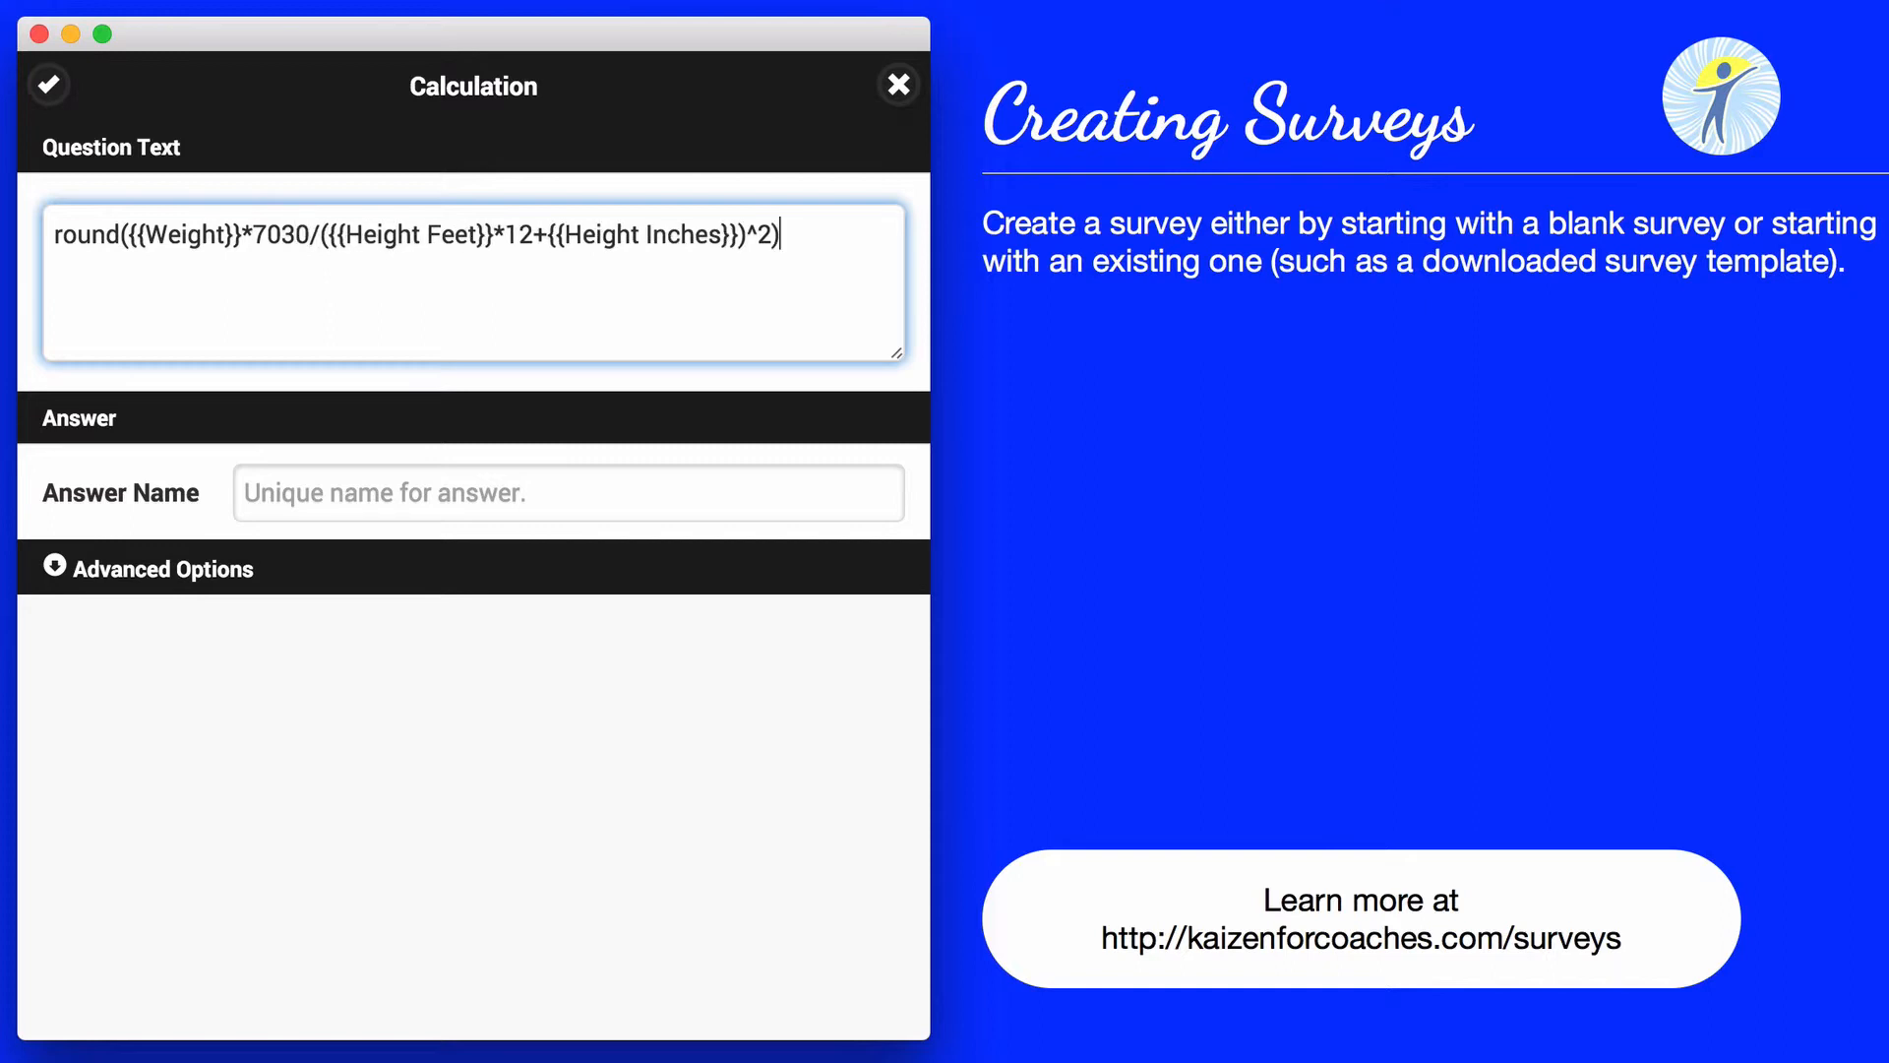
pyautogui.write('/10')
# Name the calculation's answer "BMI" and accept the question into the survey.
pyautogui.moveTo(125, 236); pyautogui.dragTo(247, 242)
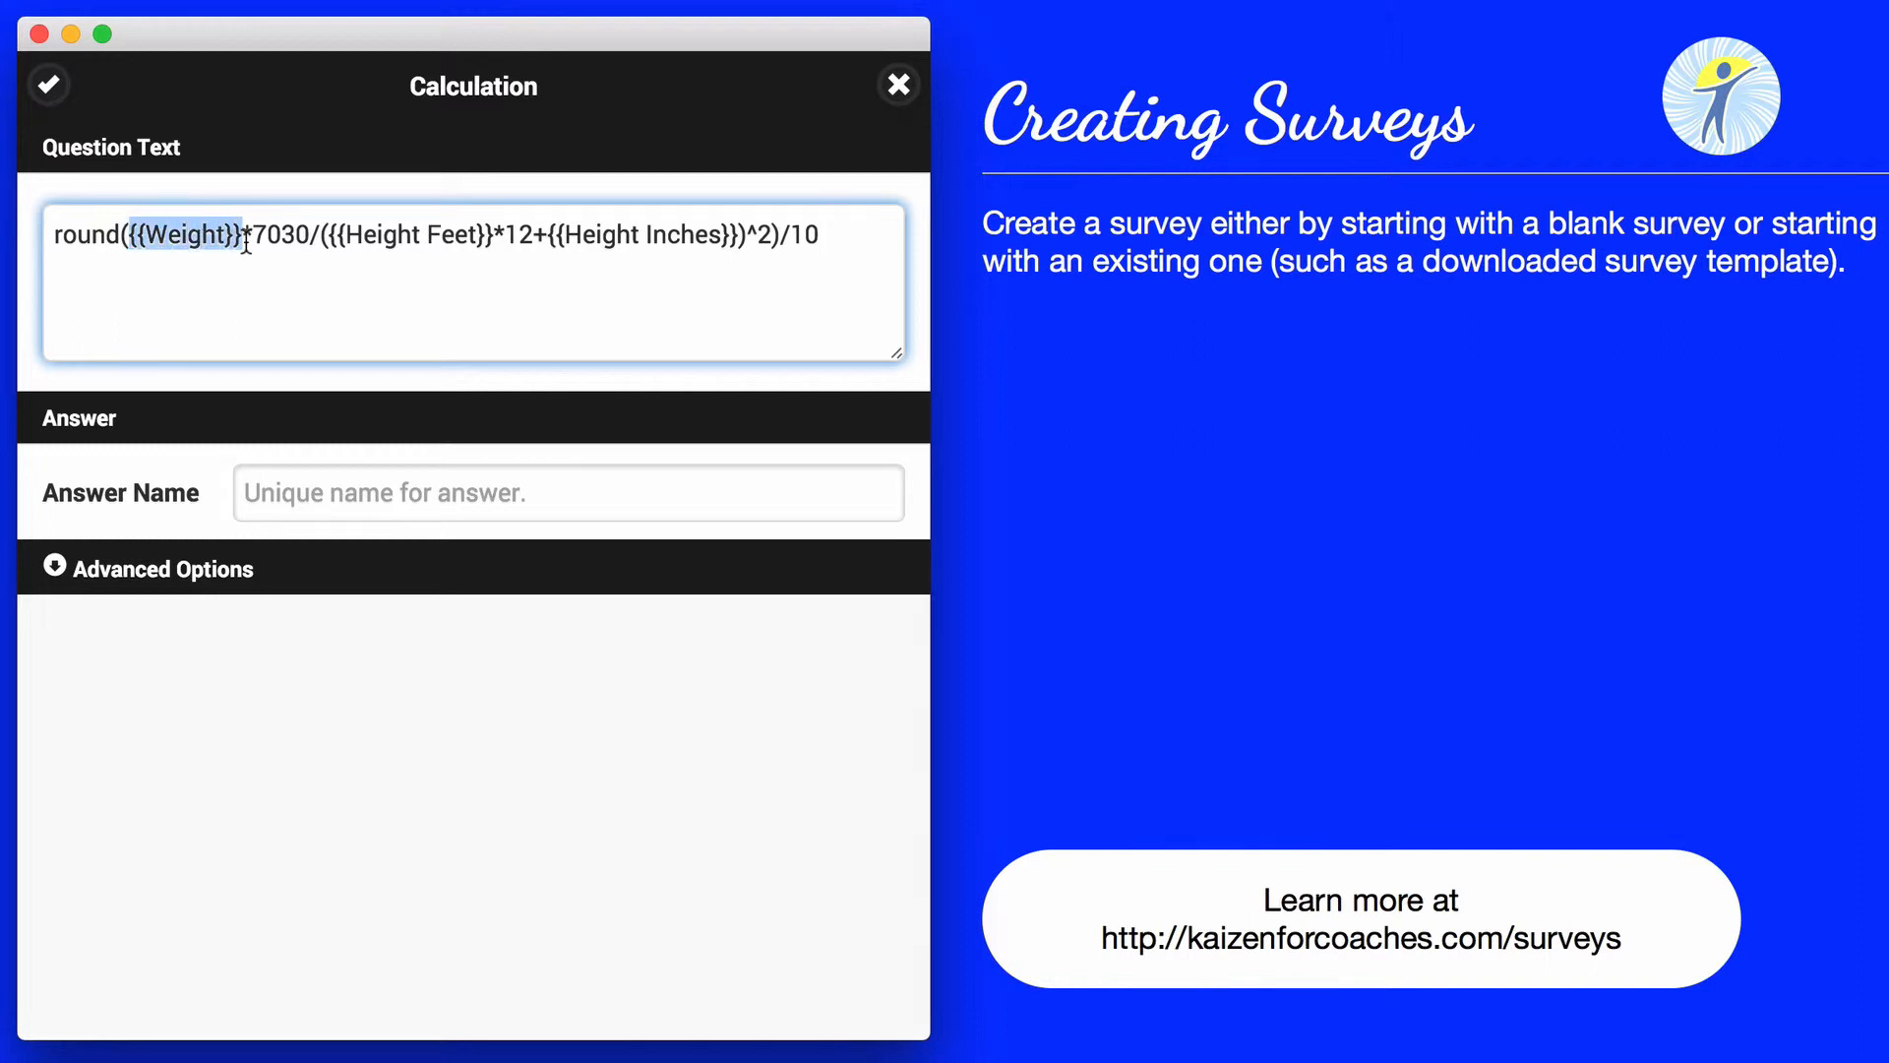
pyautogui.click(345, 477)
pyautogui.write('BMI')
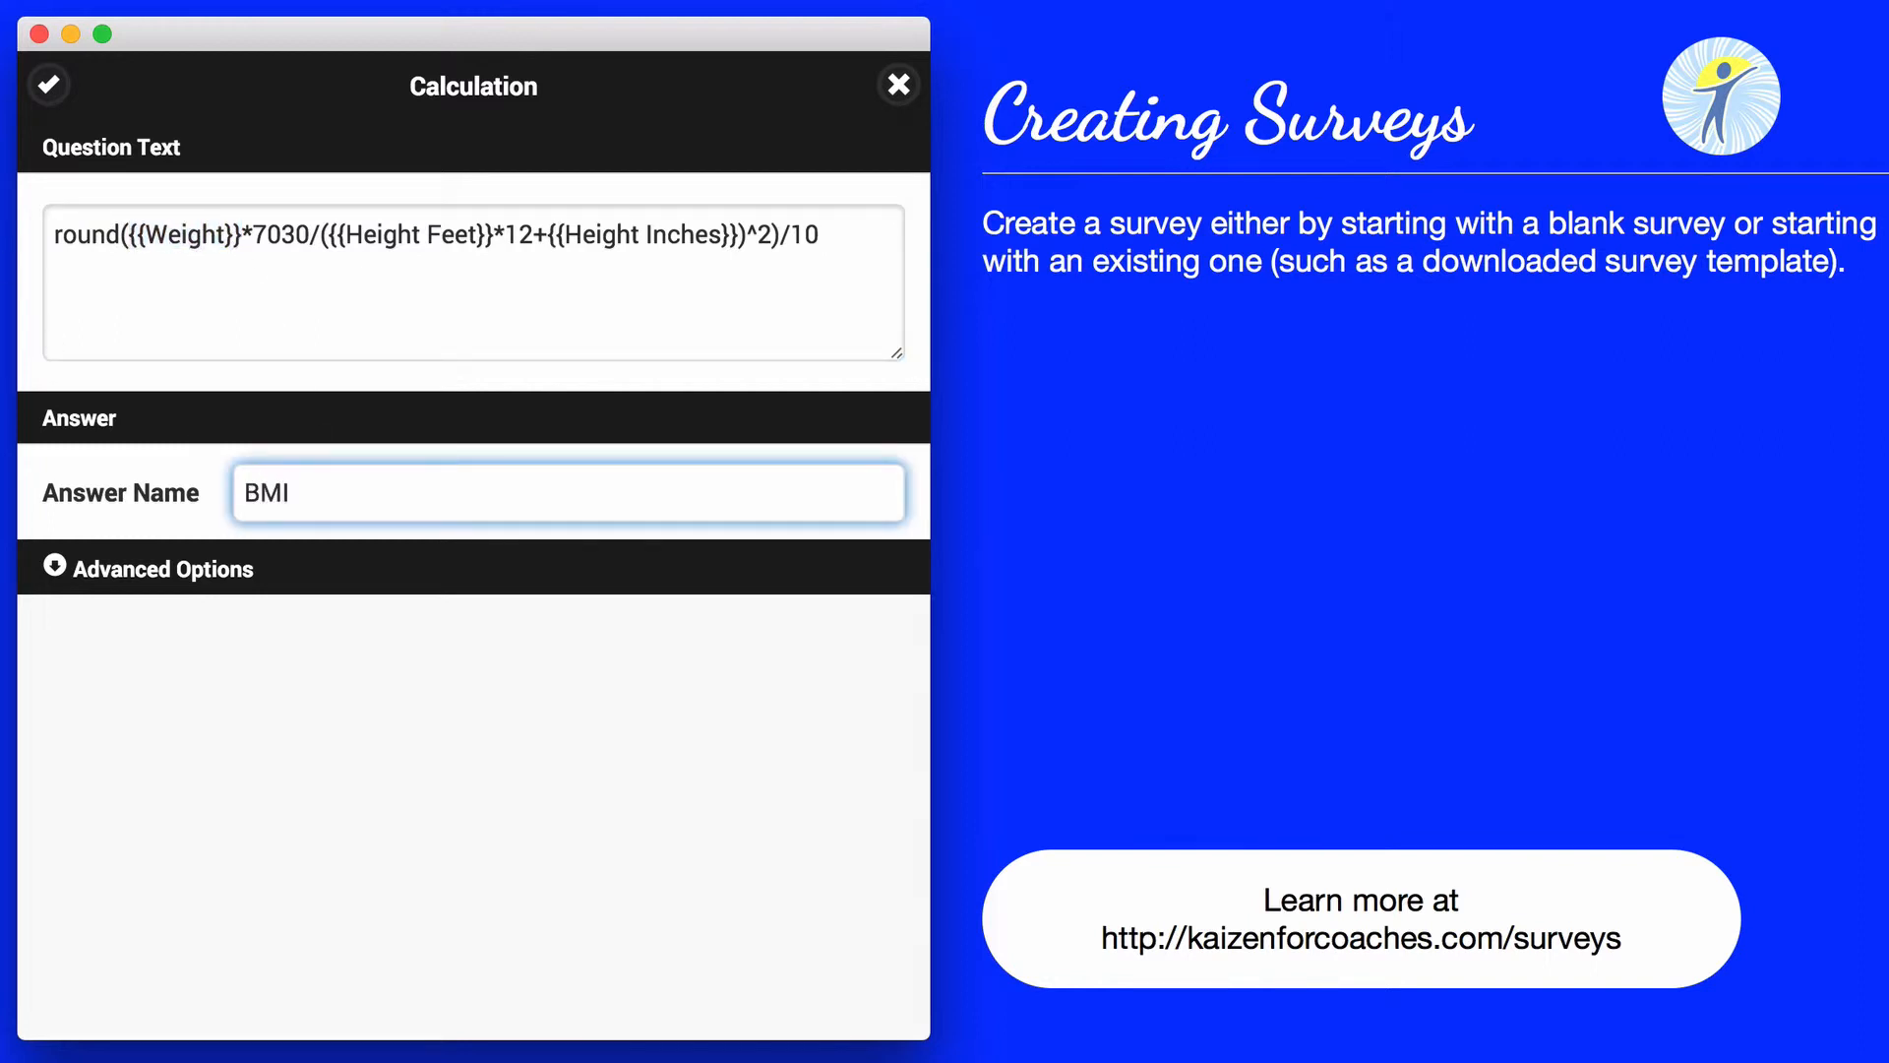
pyautogui.click(49, 85)
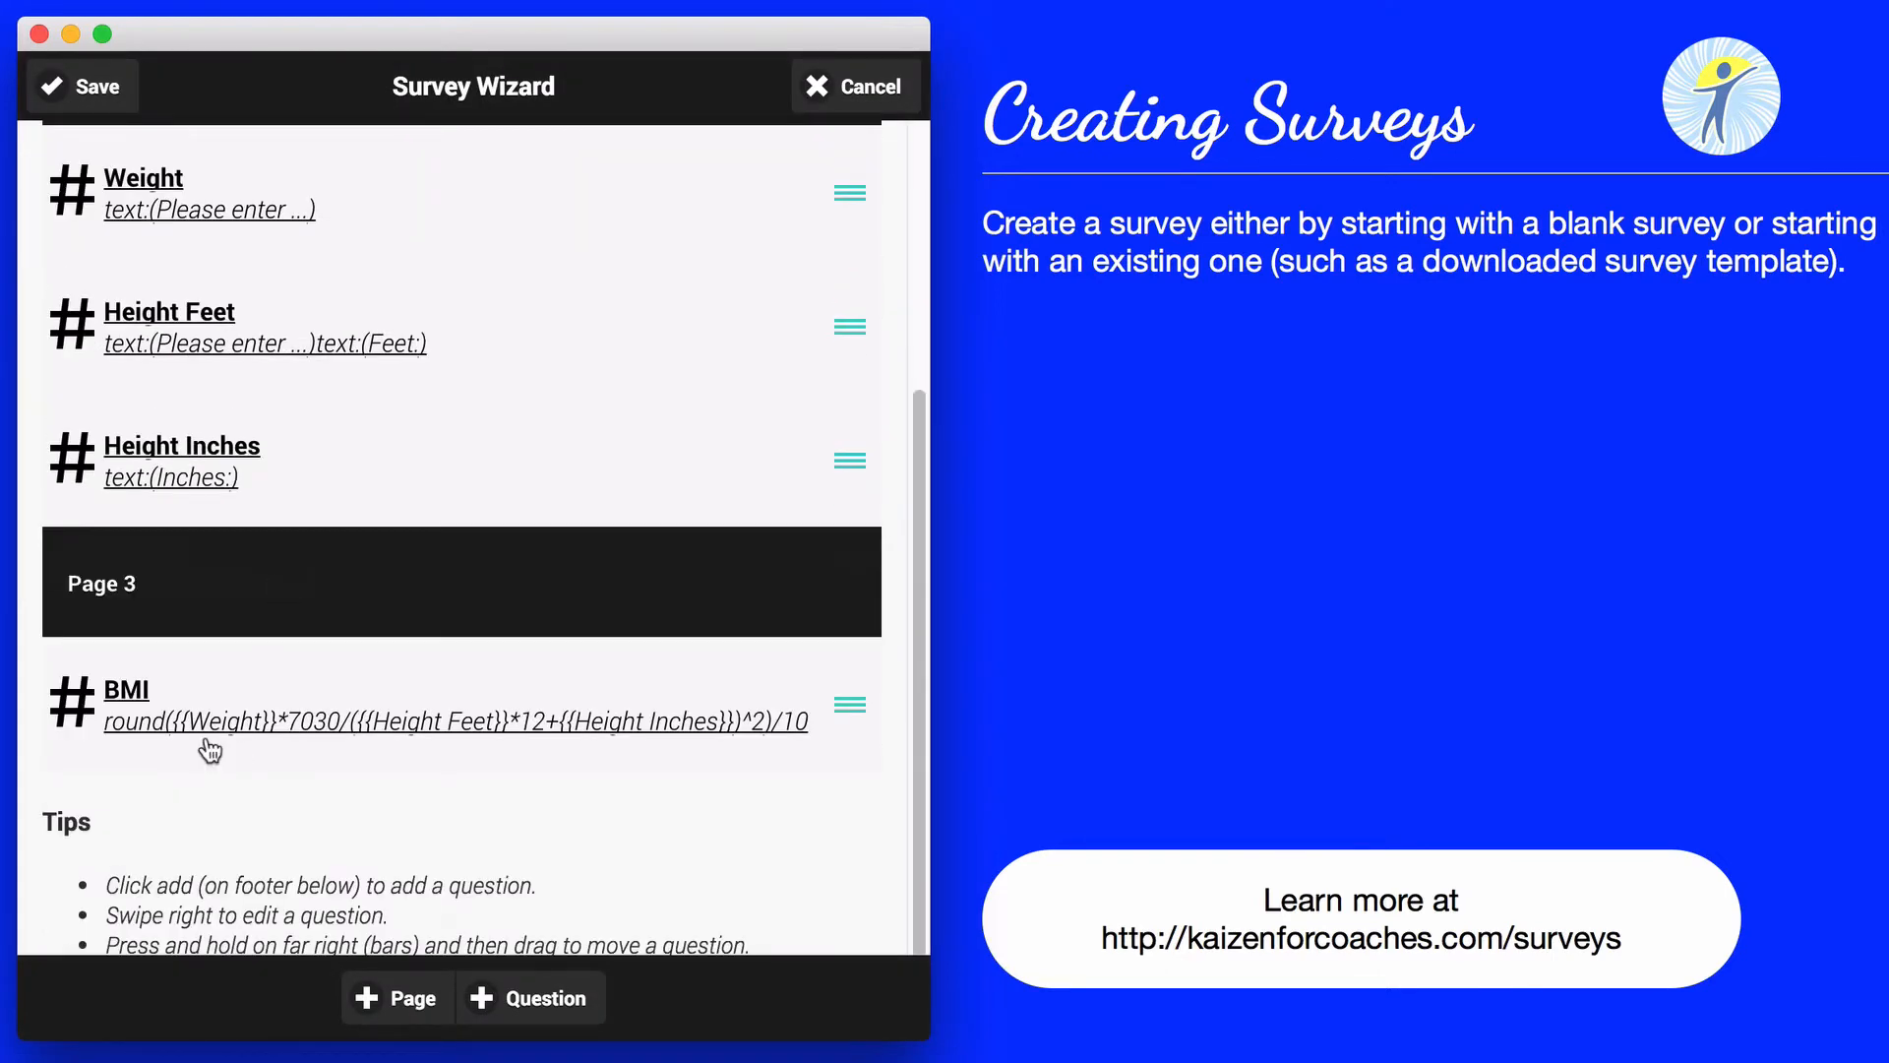
# Start a new Note question placed on the last page of the survey.
pyautogui.click(537, 1021)
pyautogui.click(510, 1007)
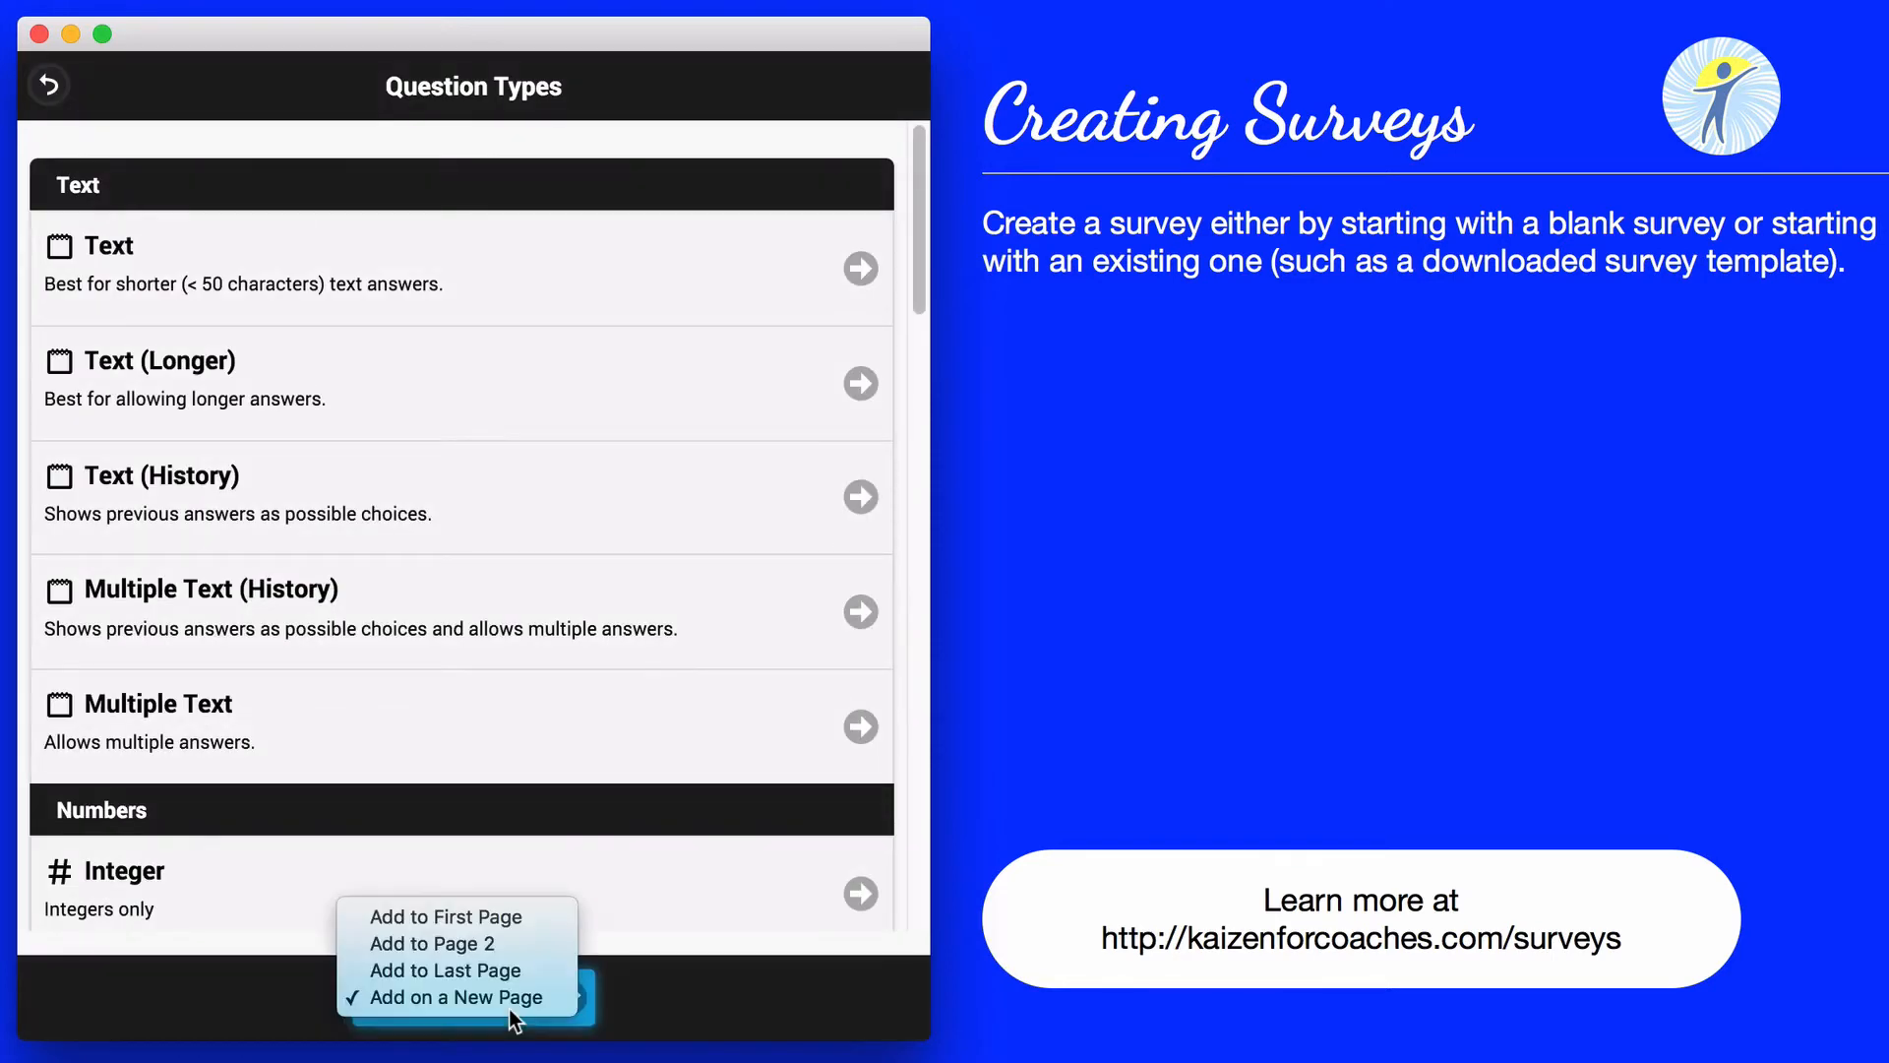
pyautogui.click(506, 972)
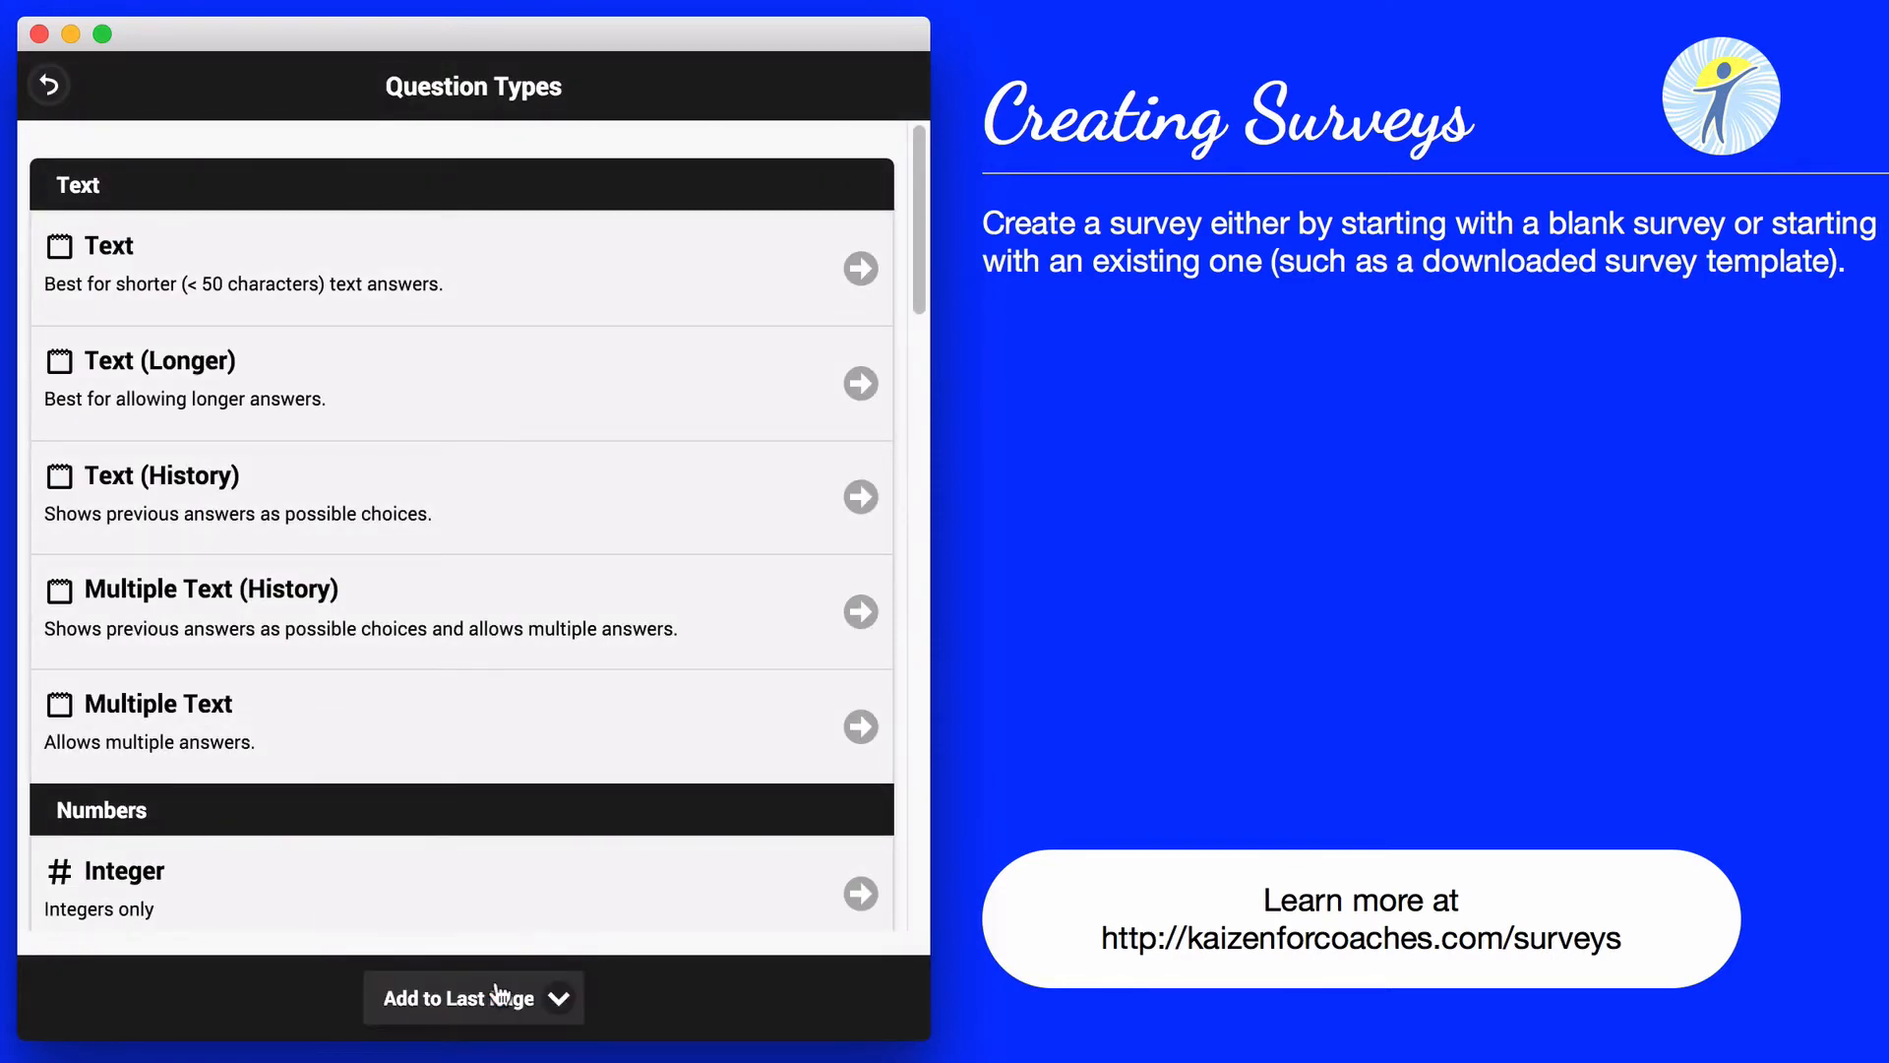
pyautogui.scroll(-20, 433, 920)
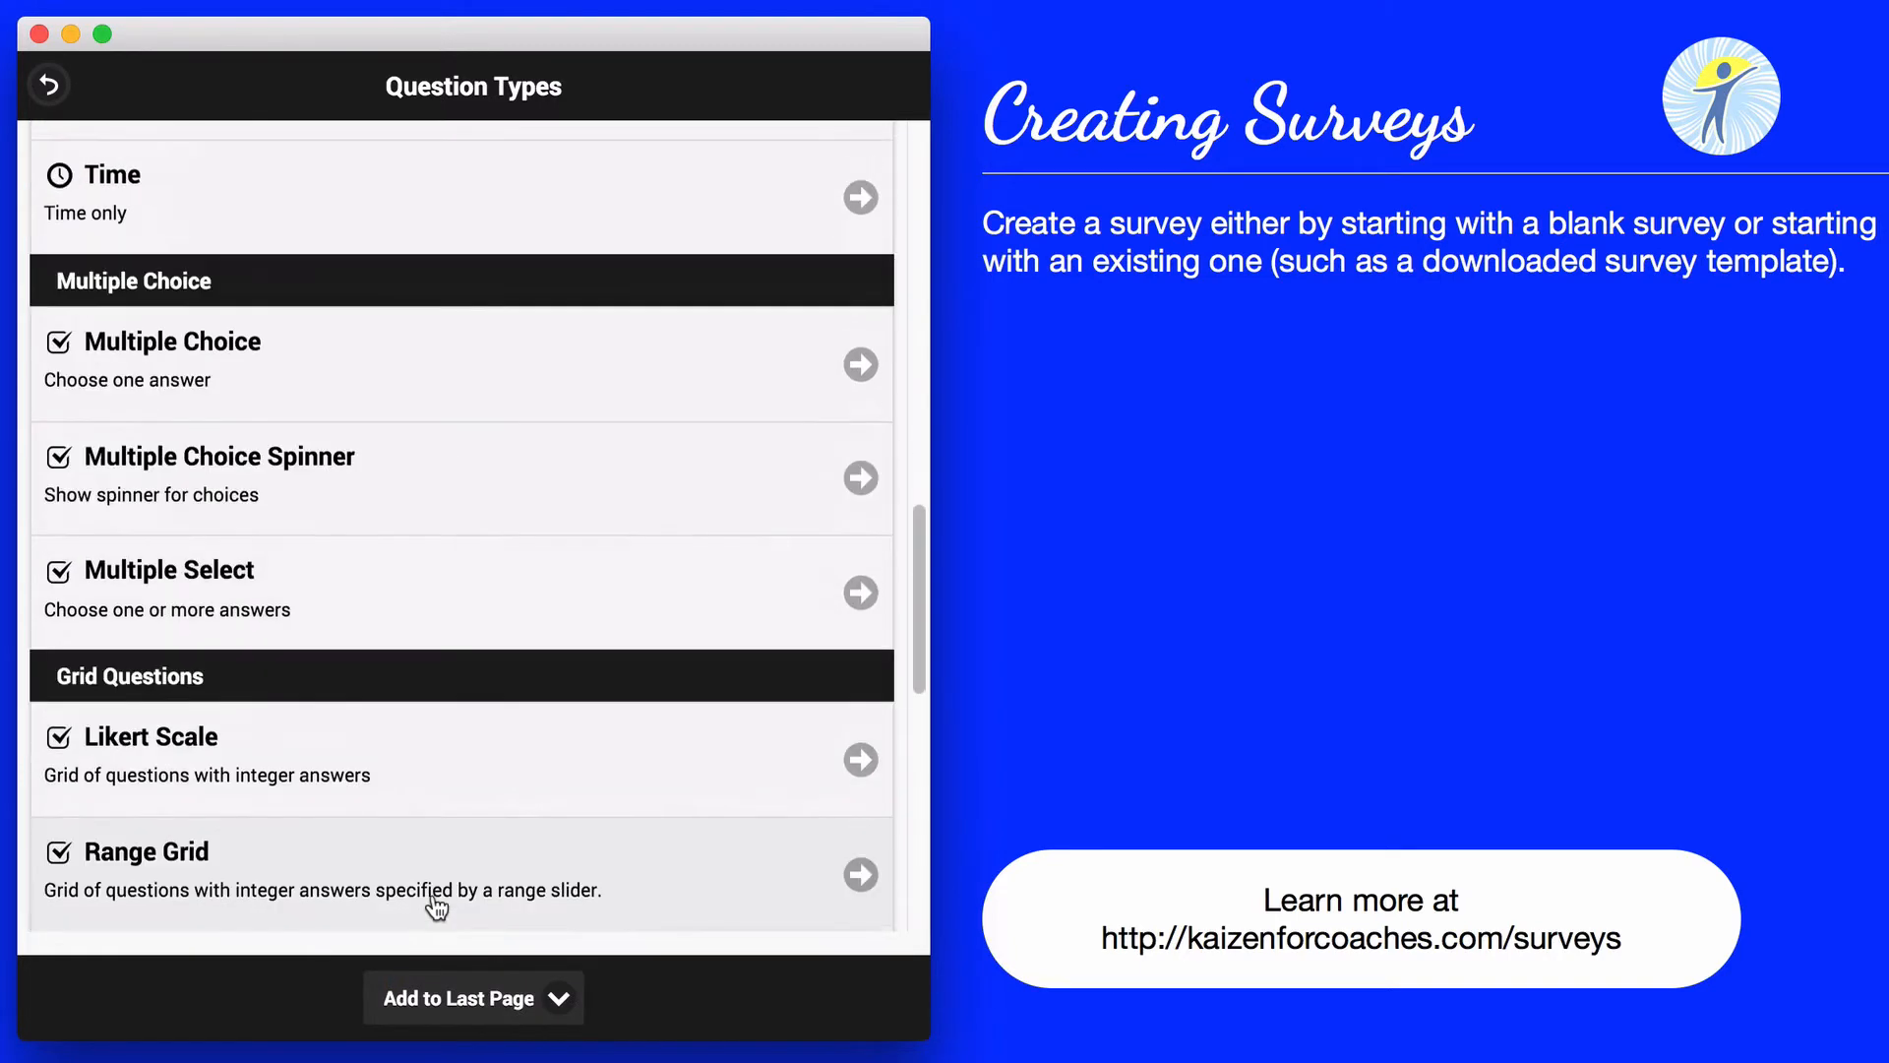
pyautogui.click(133, 608)
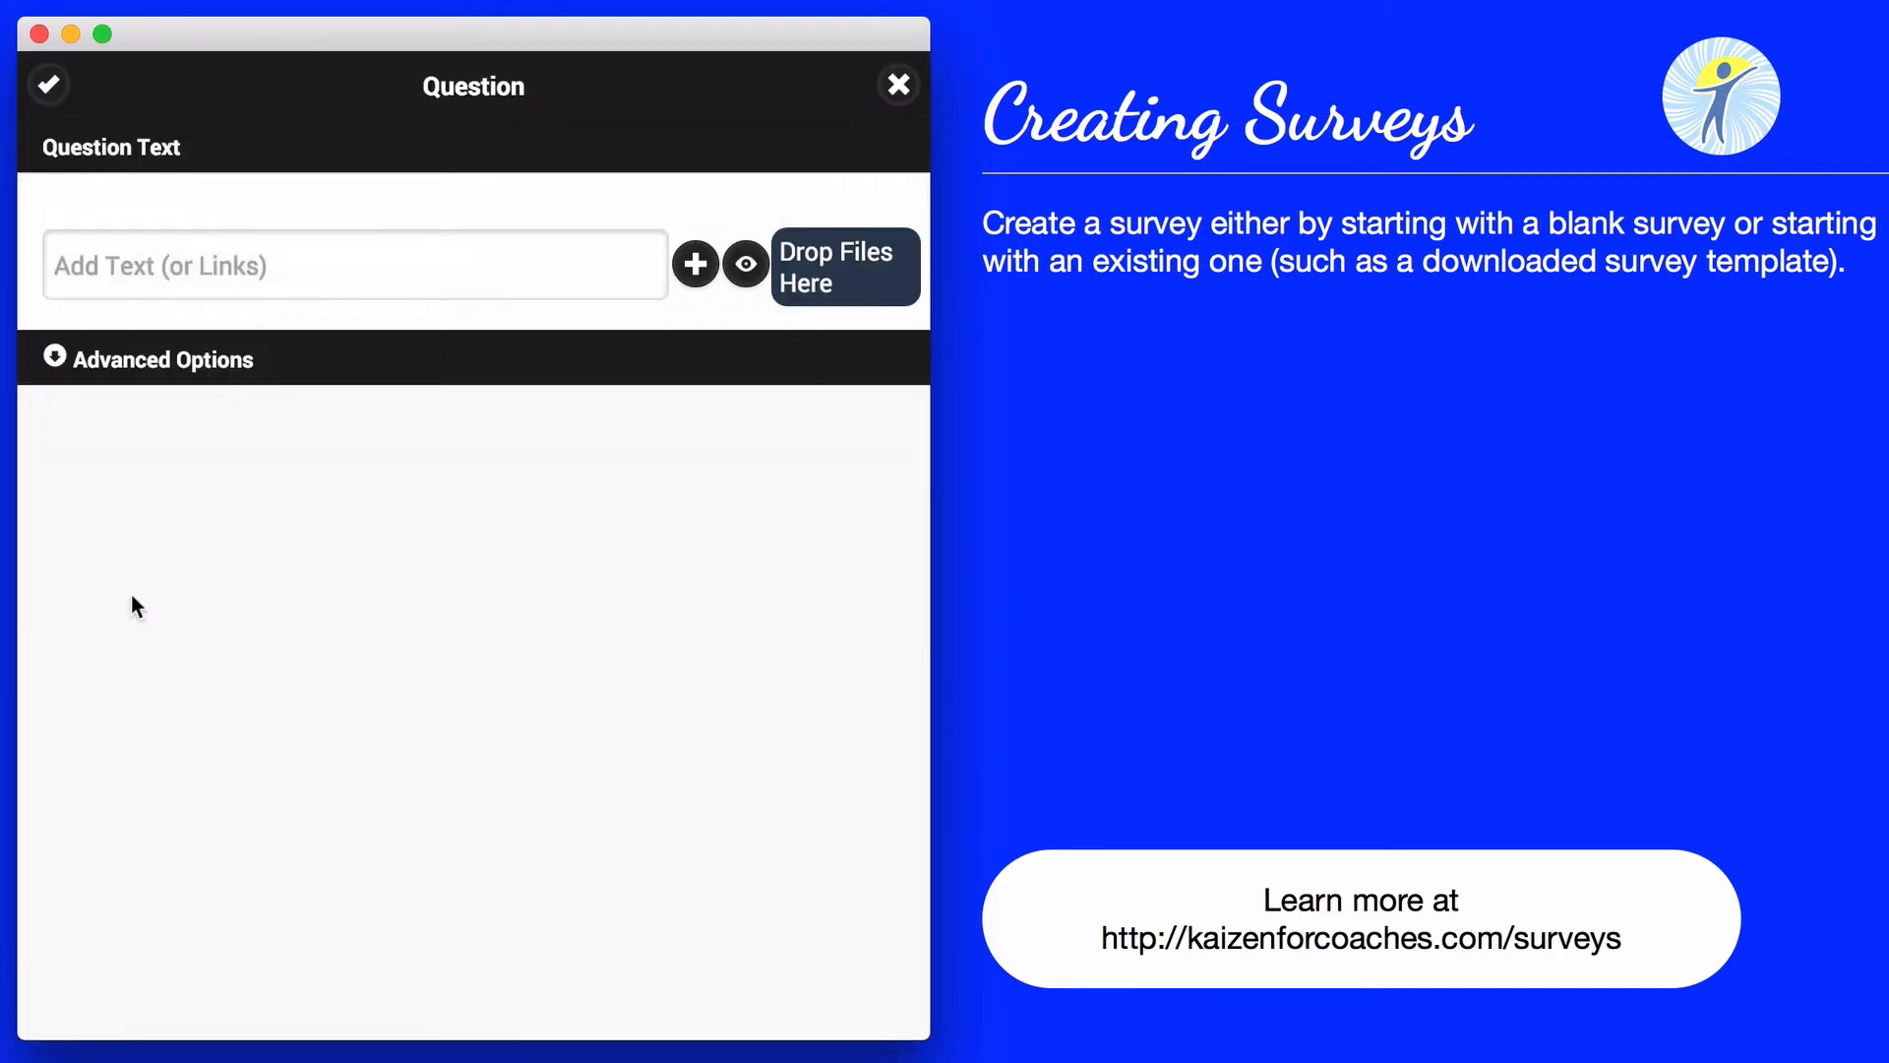
# Add two text items to the note: "Here is your BMI:" and the answer placeholder "{{BMI}}".
pyautogui.click(150, 252)
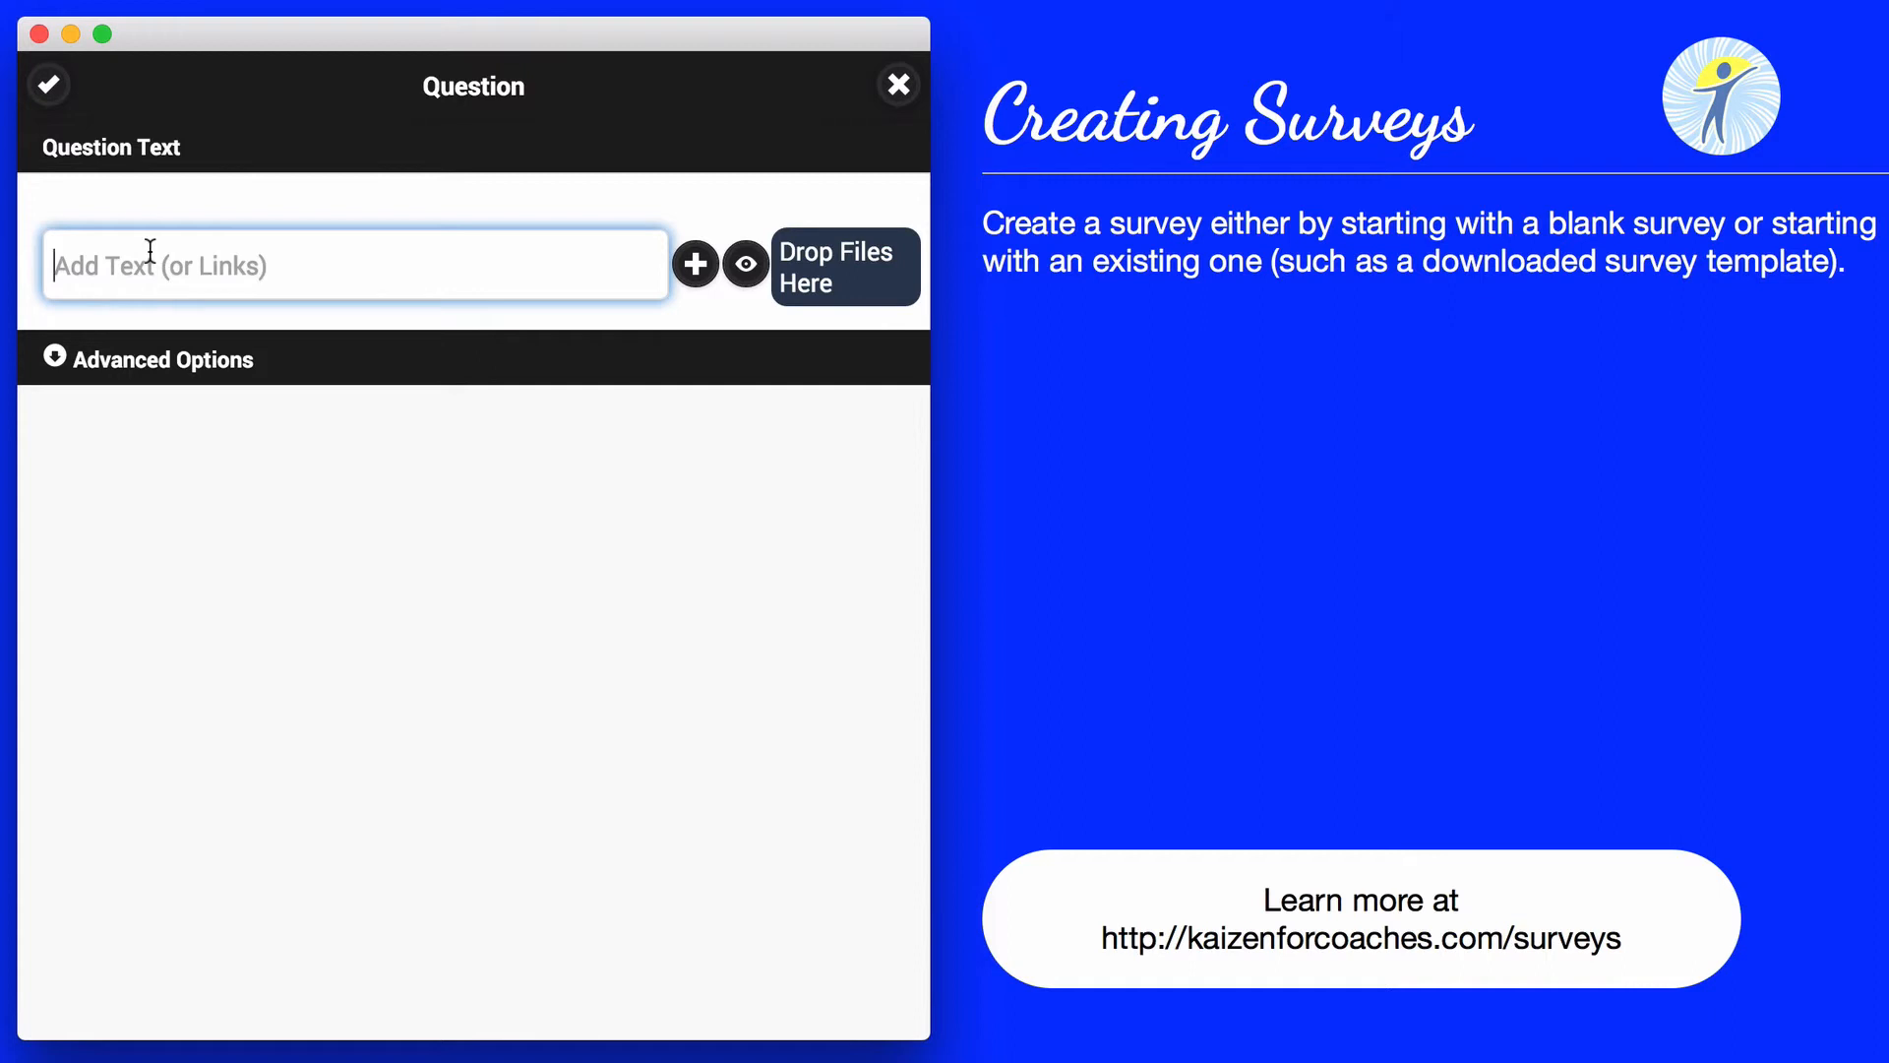
pyautogui.write('Here is your ')
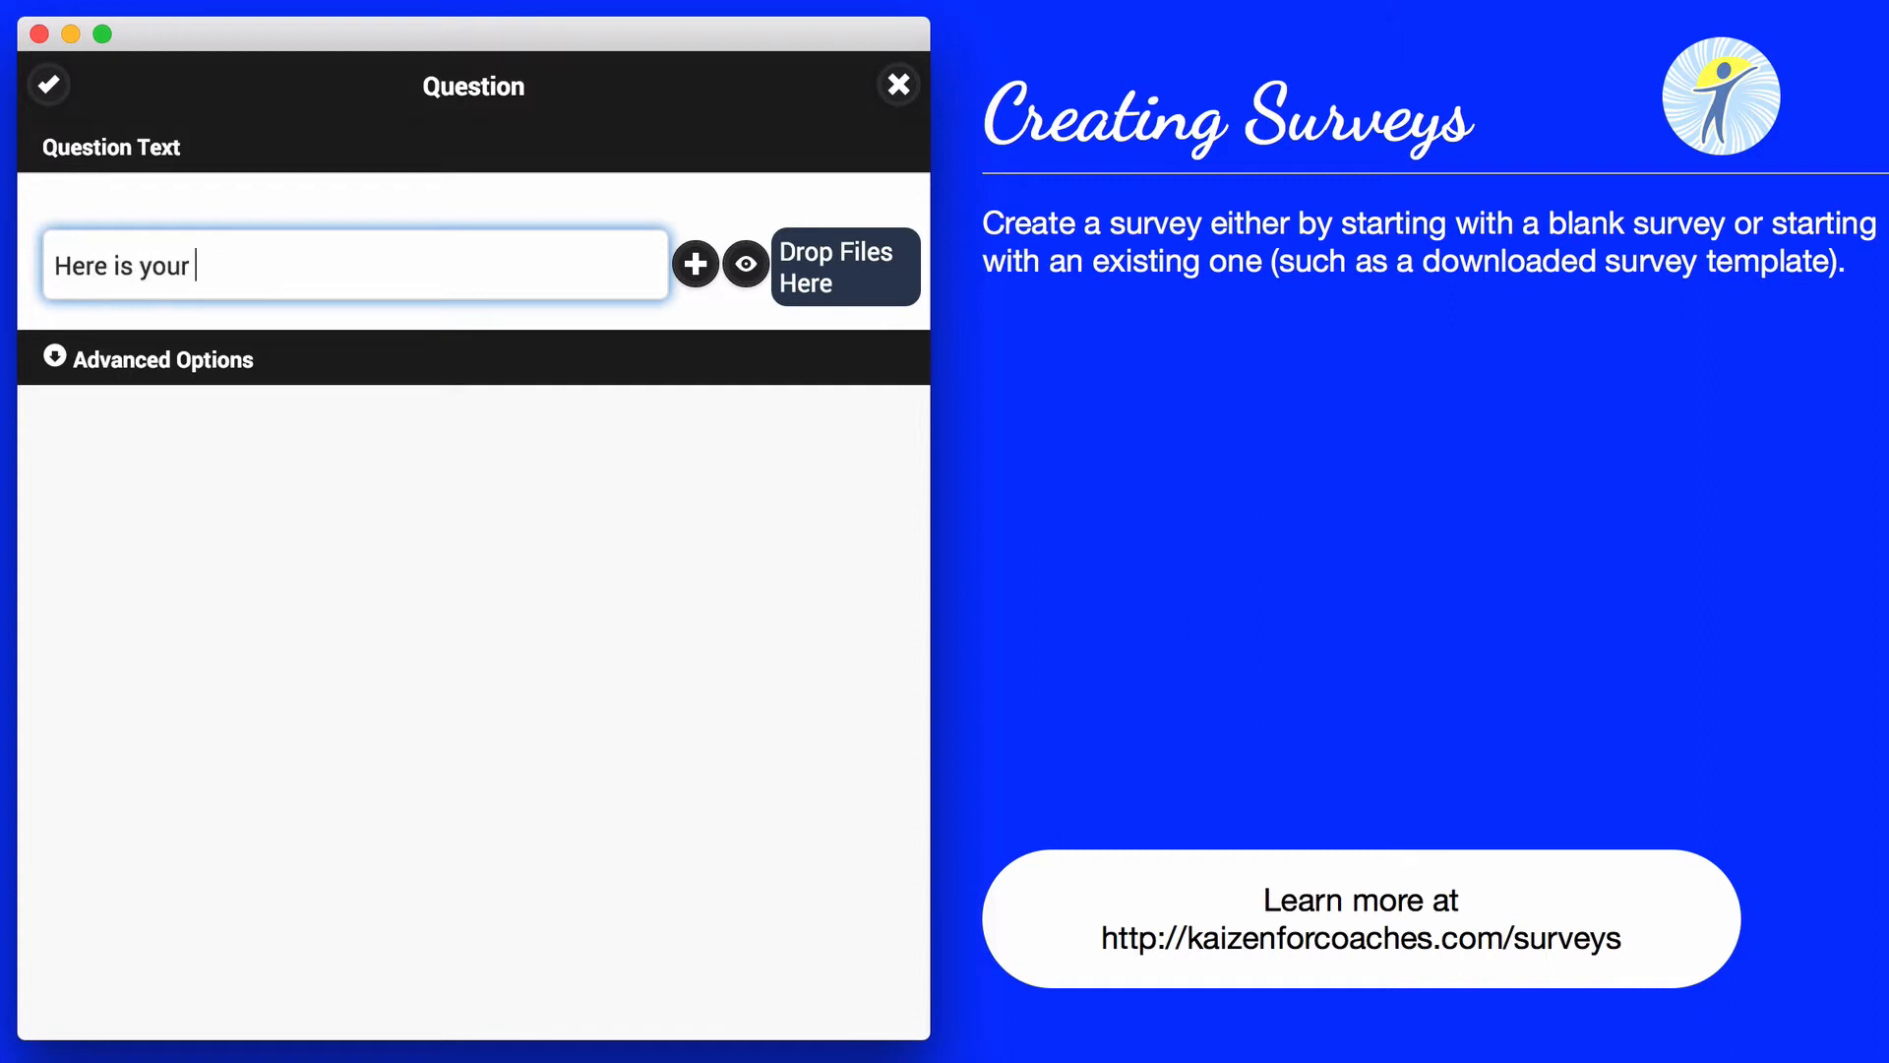
pyautogui.write('BMI:')
pyautogui.press('Return')
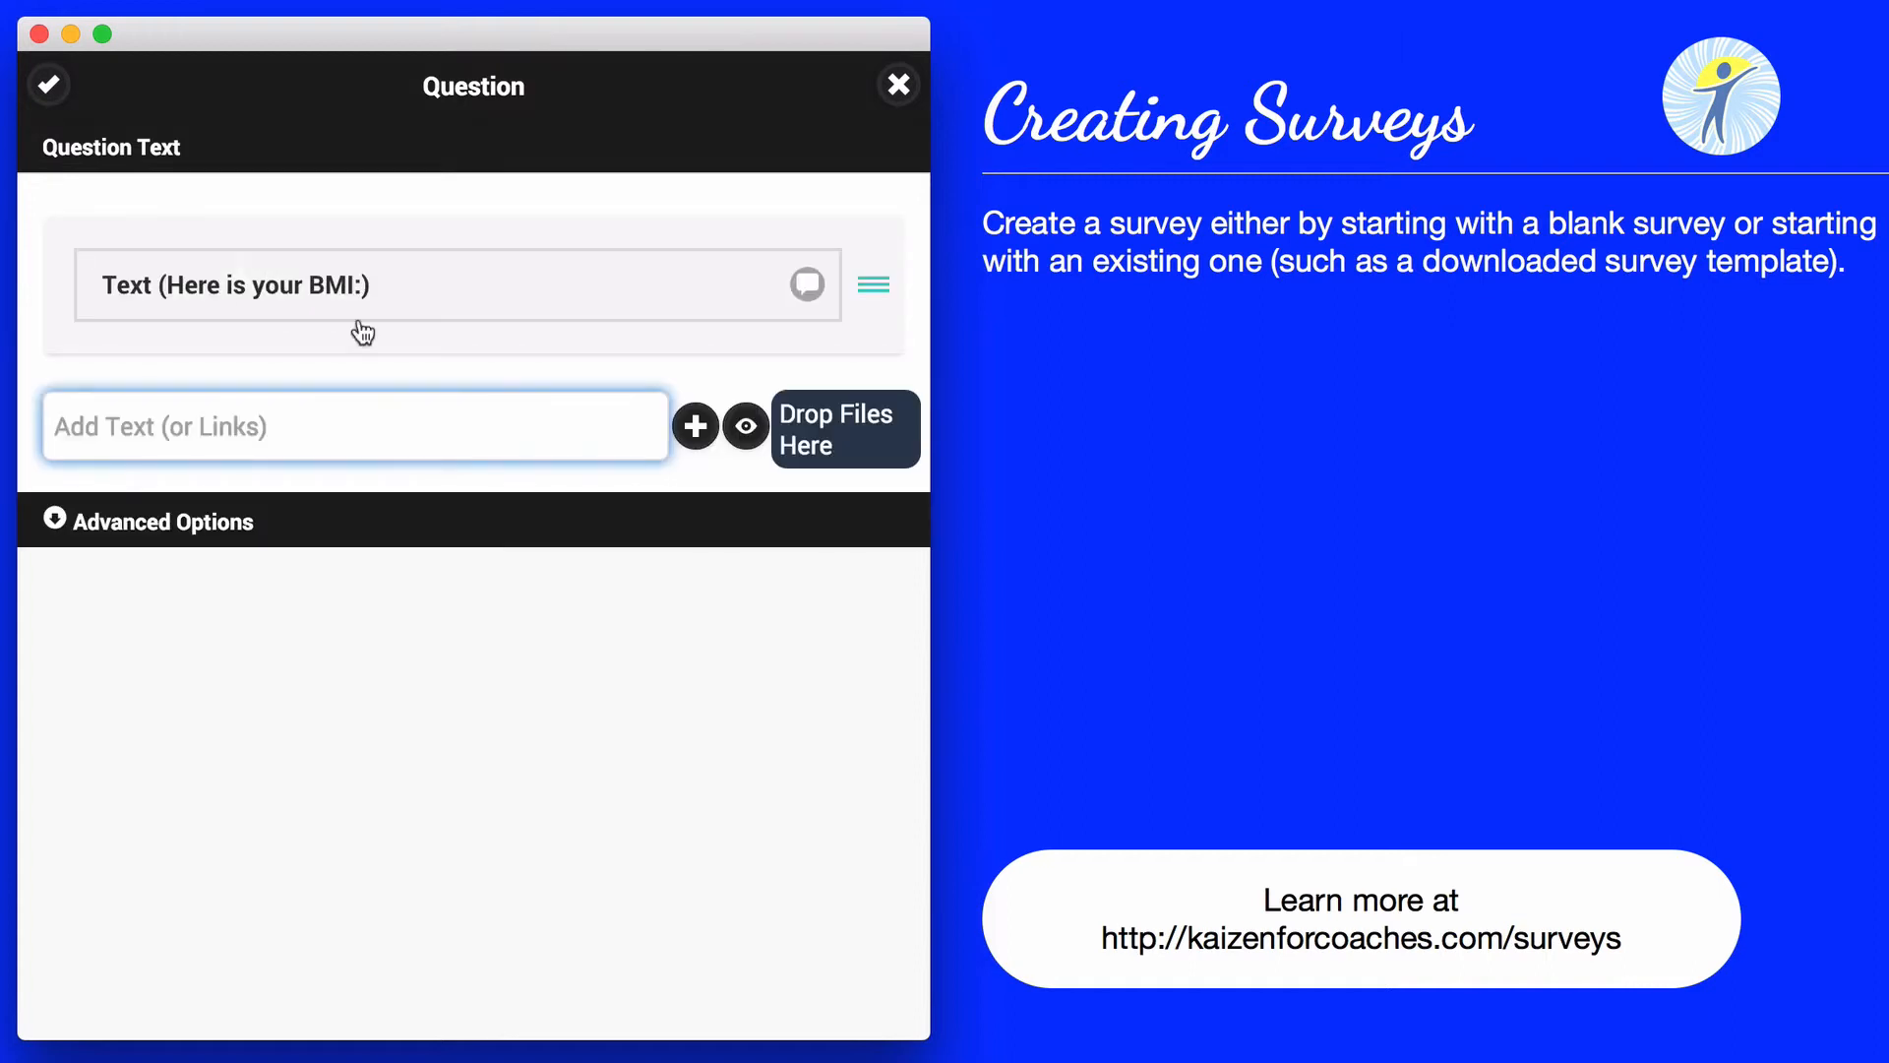
pyautogui.write('{{')
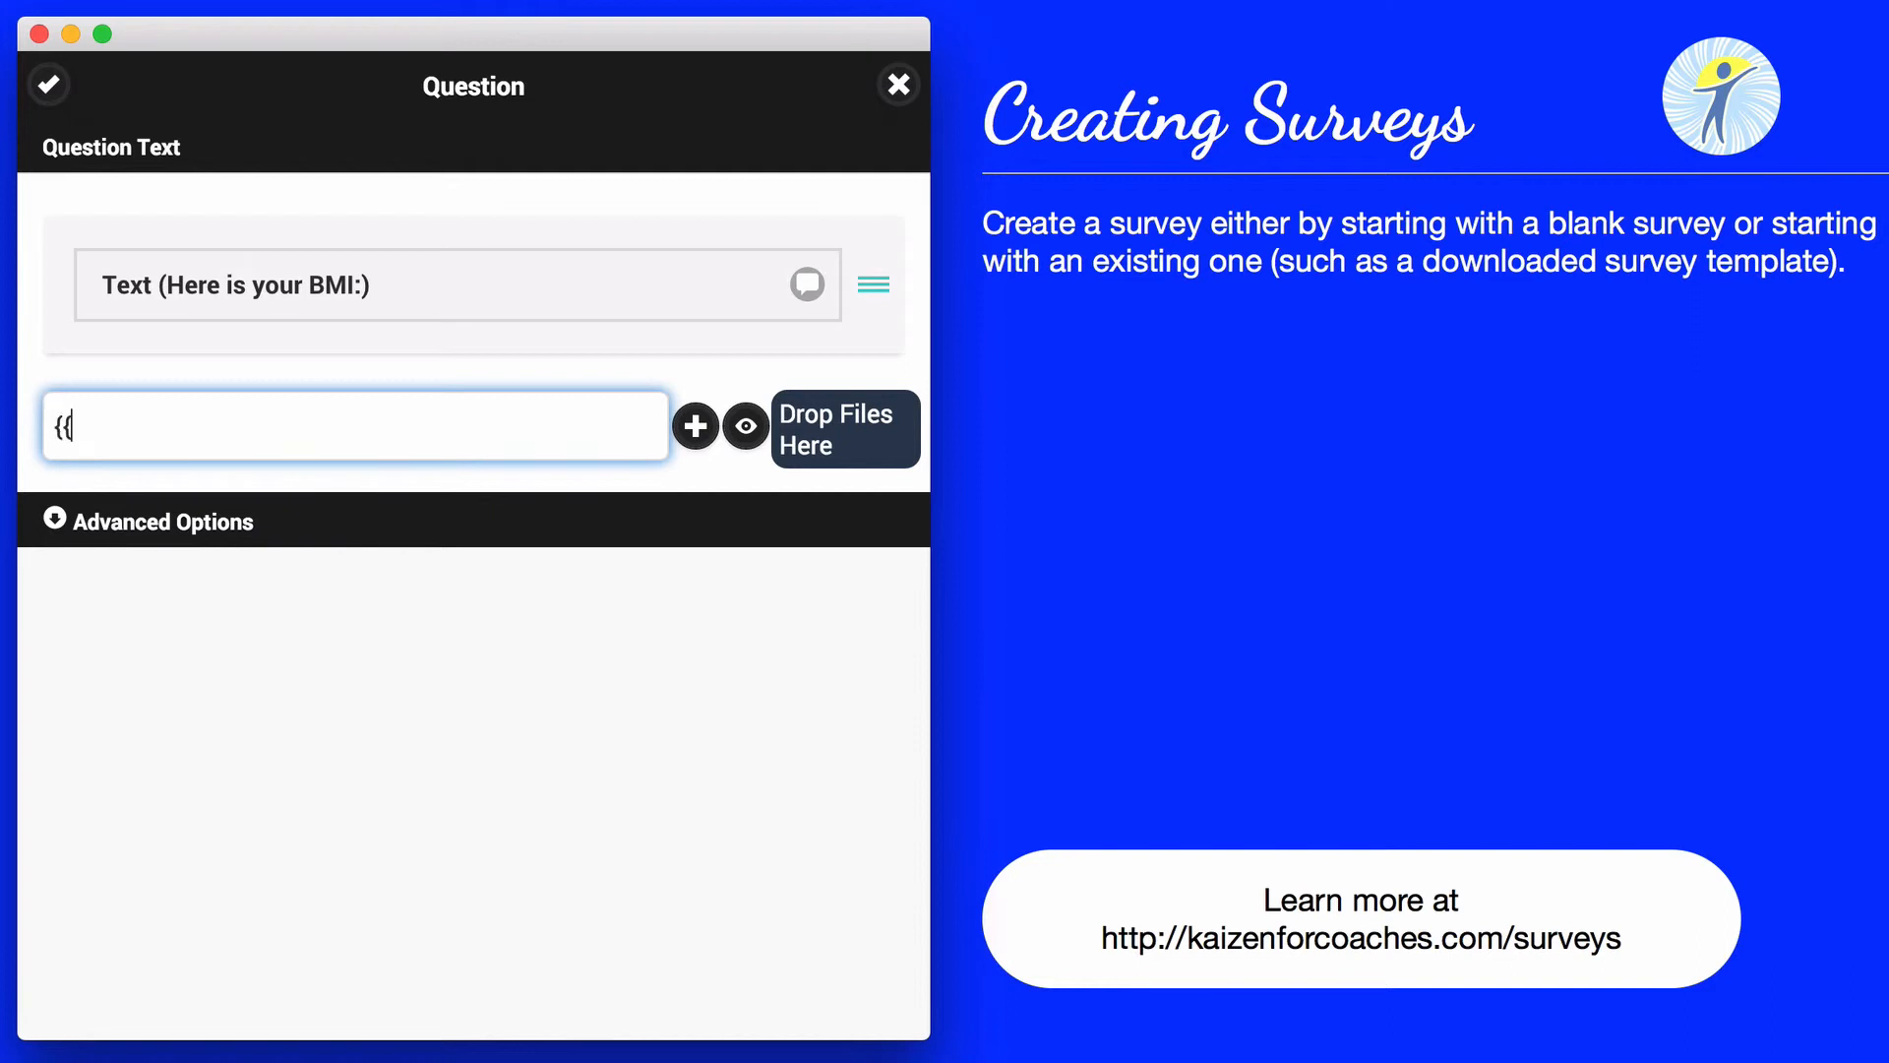
pyautogui.write('BMI}}')
pyautogui.click(689, 438)
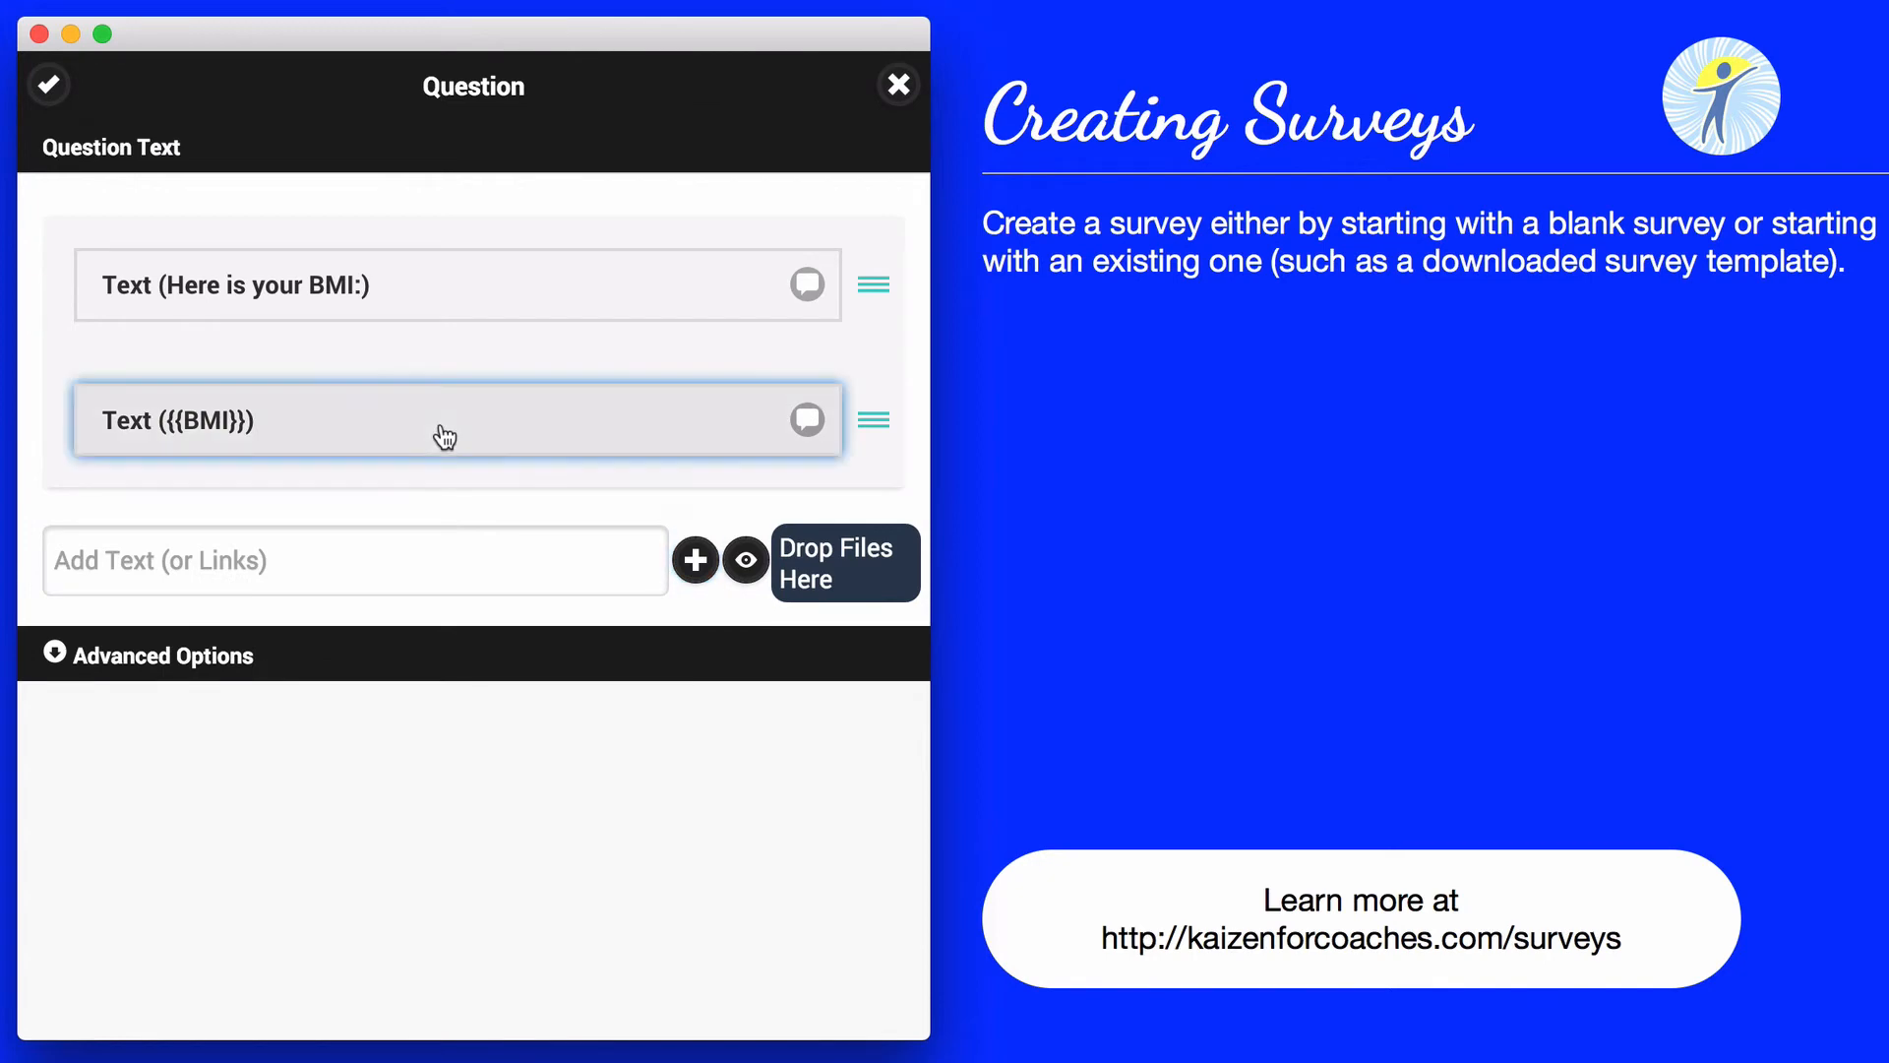
# Format the note's {{BMI}} text as bold and save the note and the whole survey.
pyautogui.click(442, 434)
pyautogui.click(571, 595)
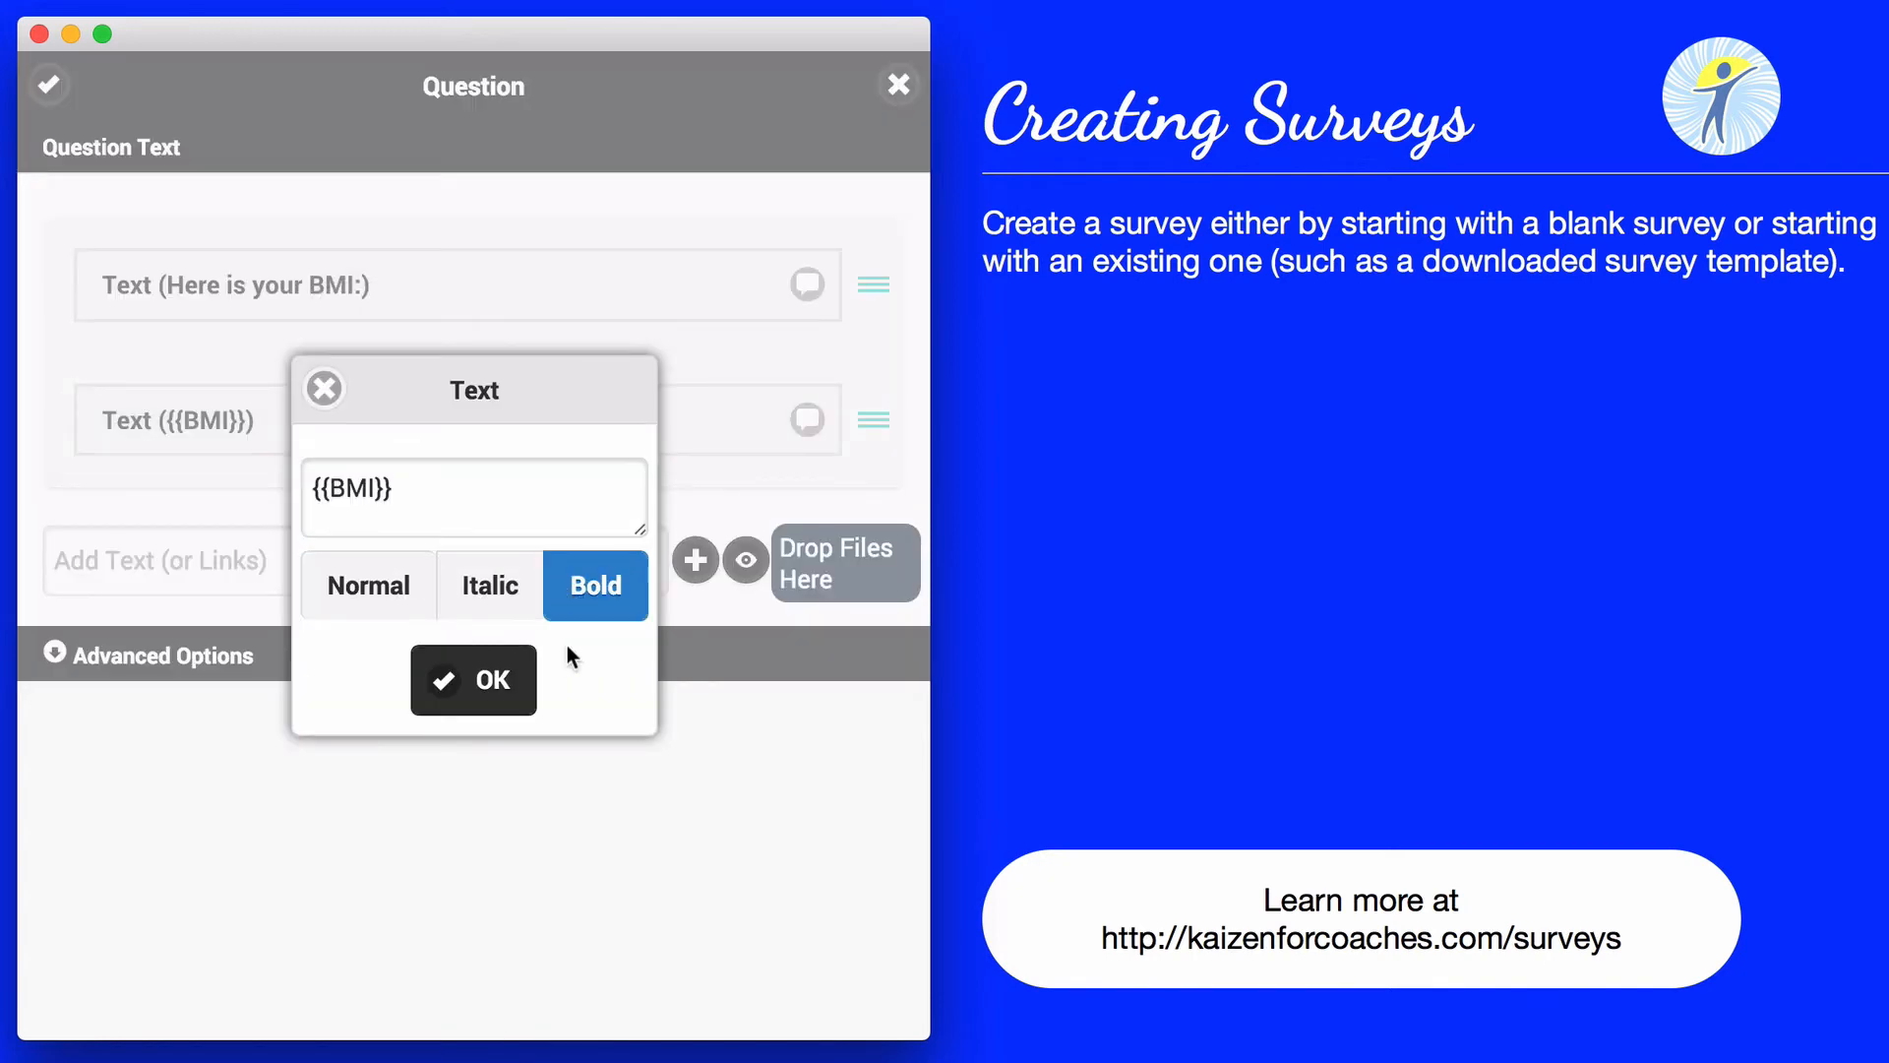
pyautogui.click(498, 681)
pyautogui.click(48, 87)
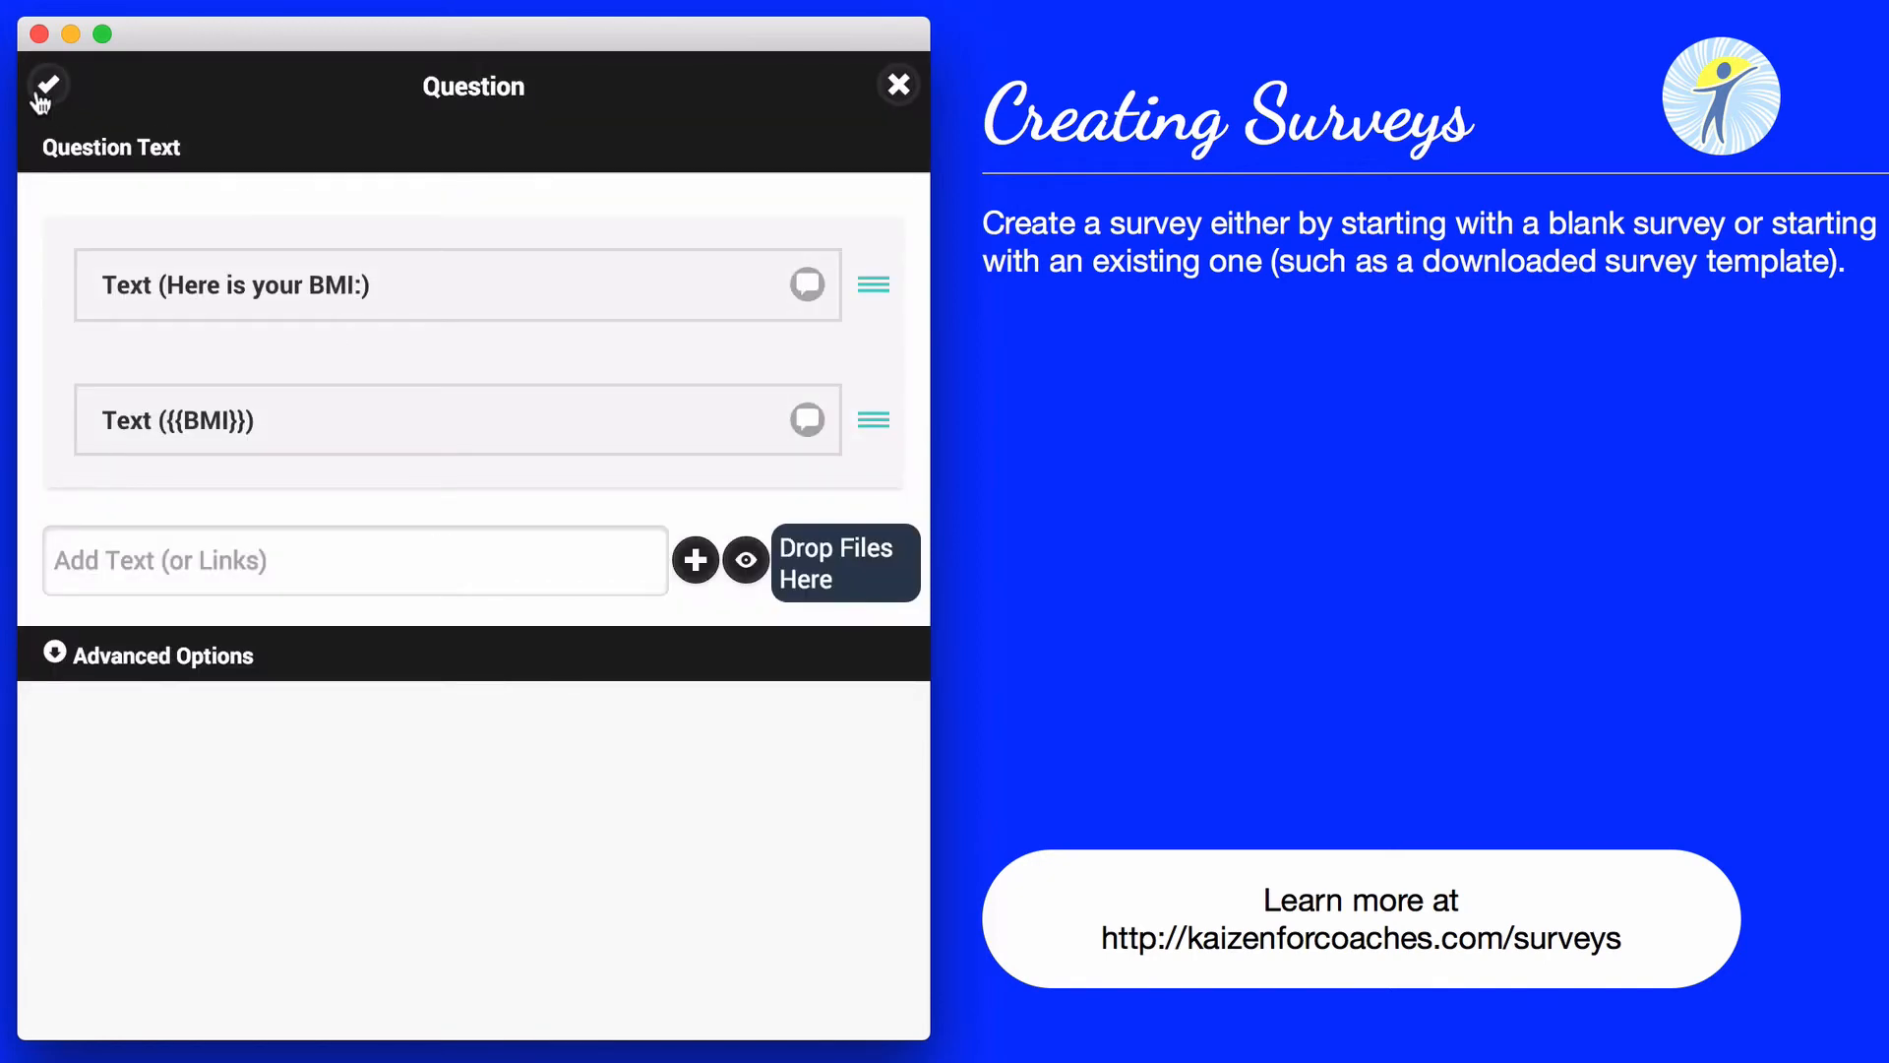
pyautogui.scroll(-5, 307, 627)
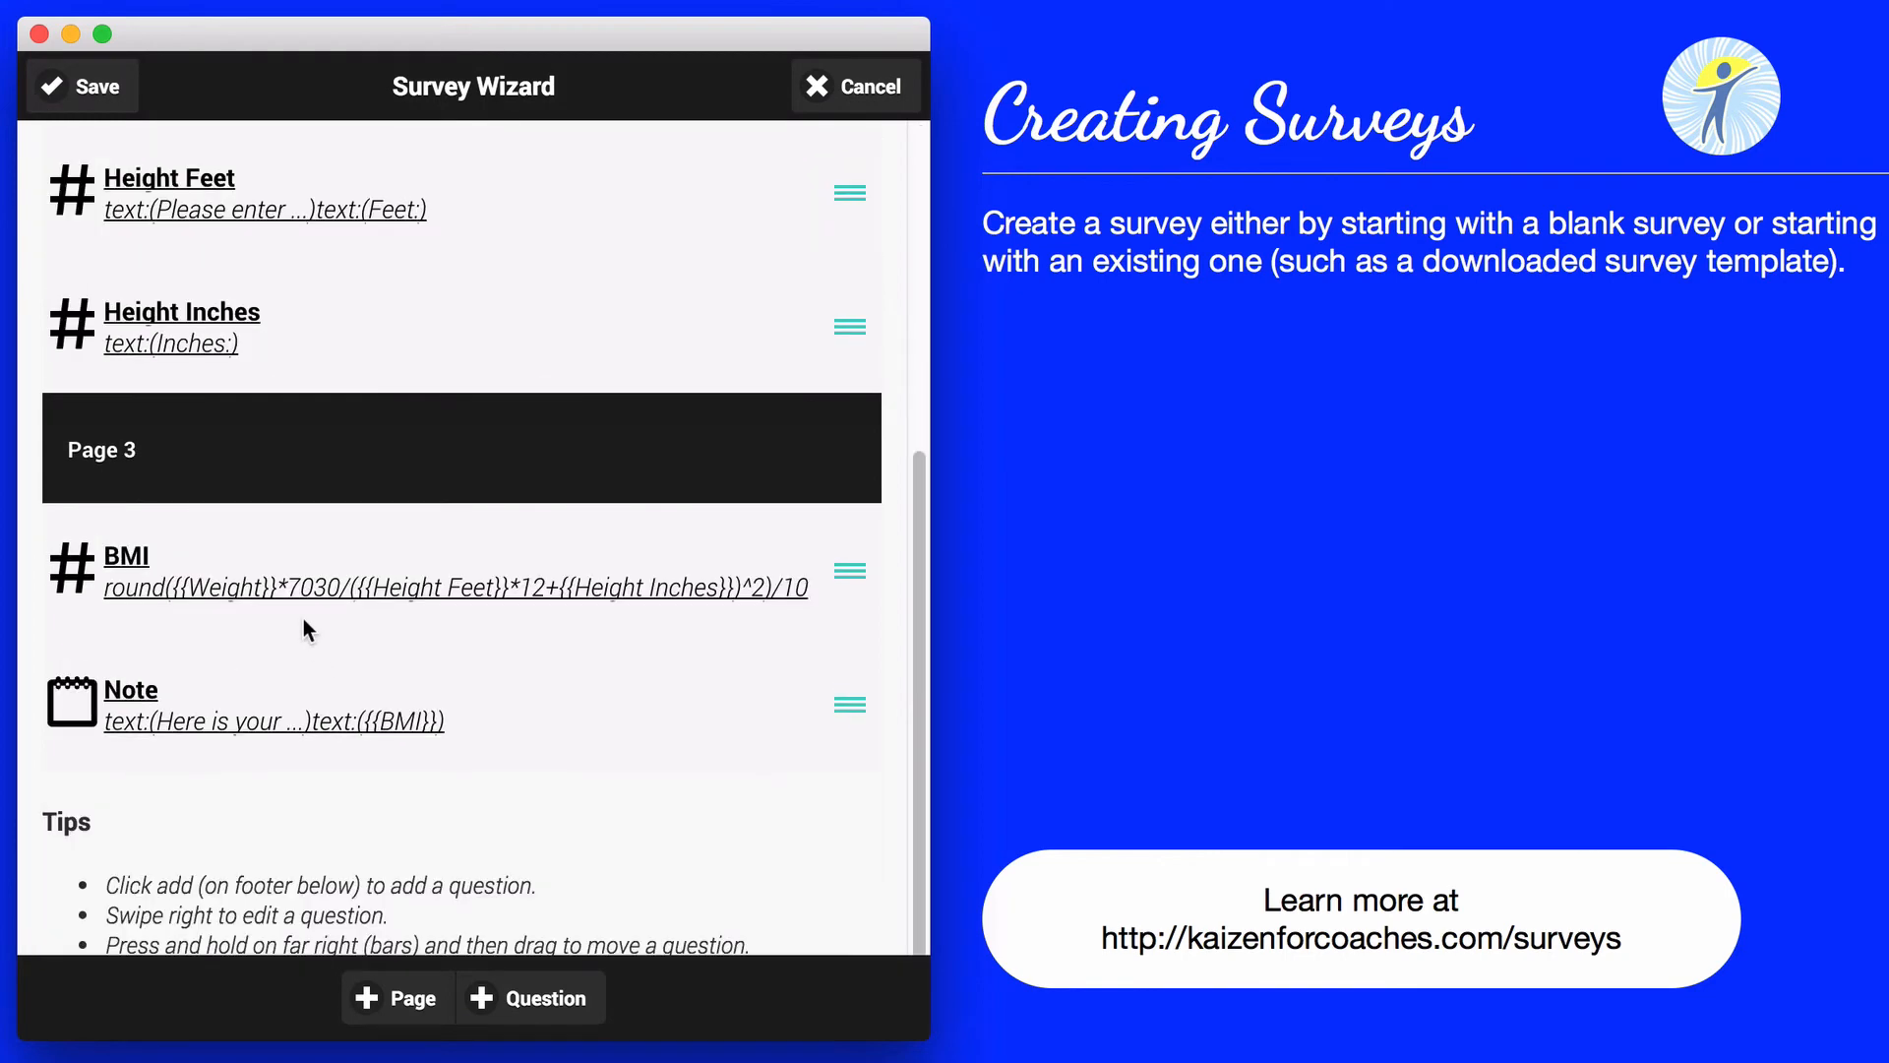
pyautogui.click(80, 84)
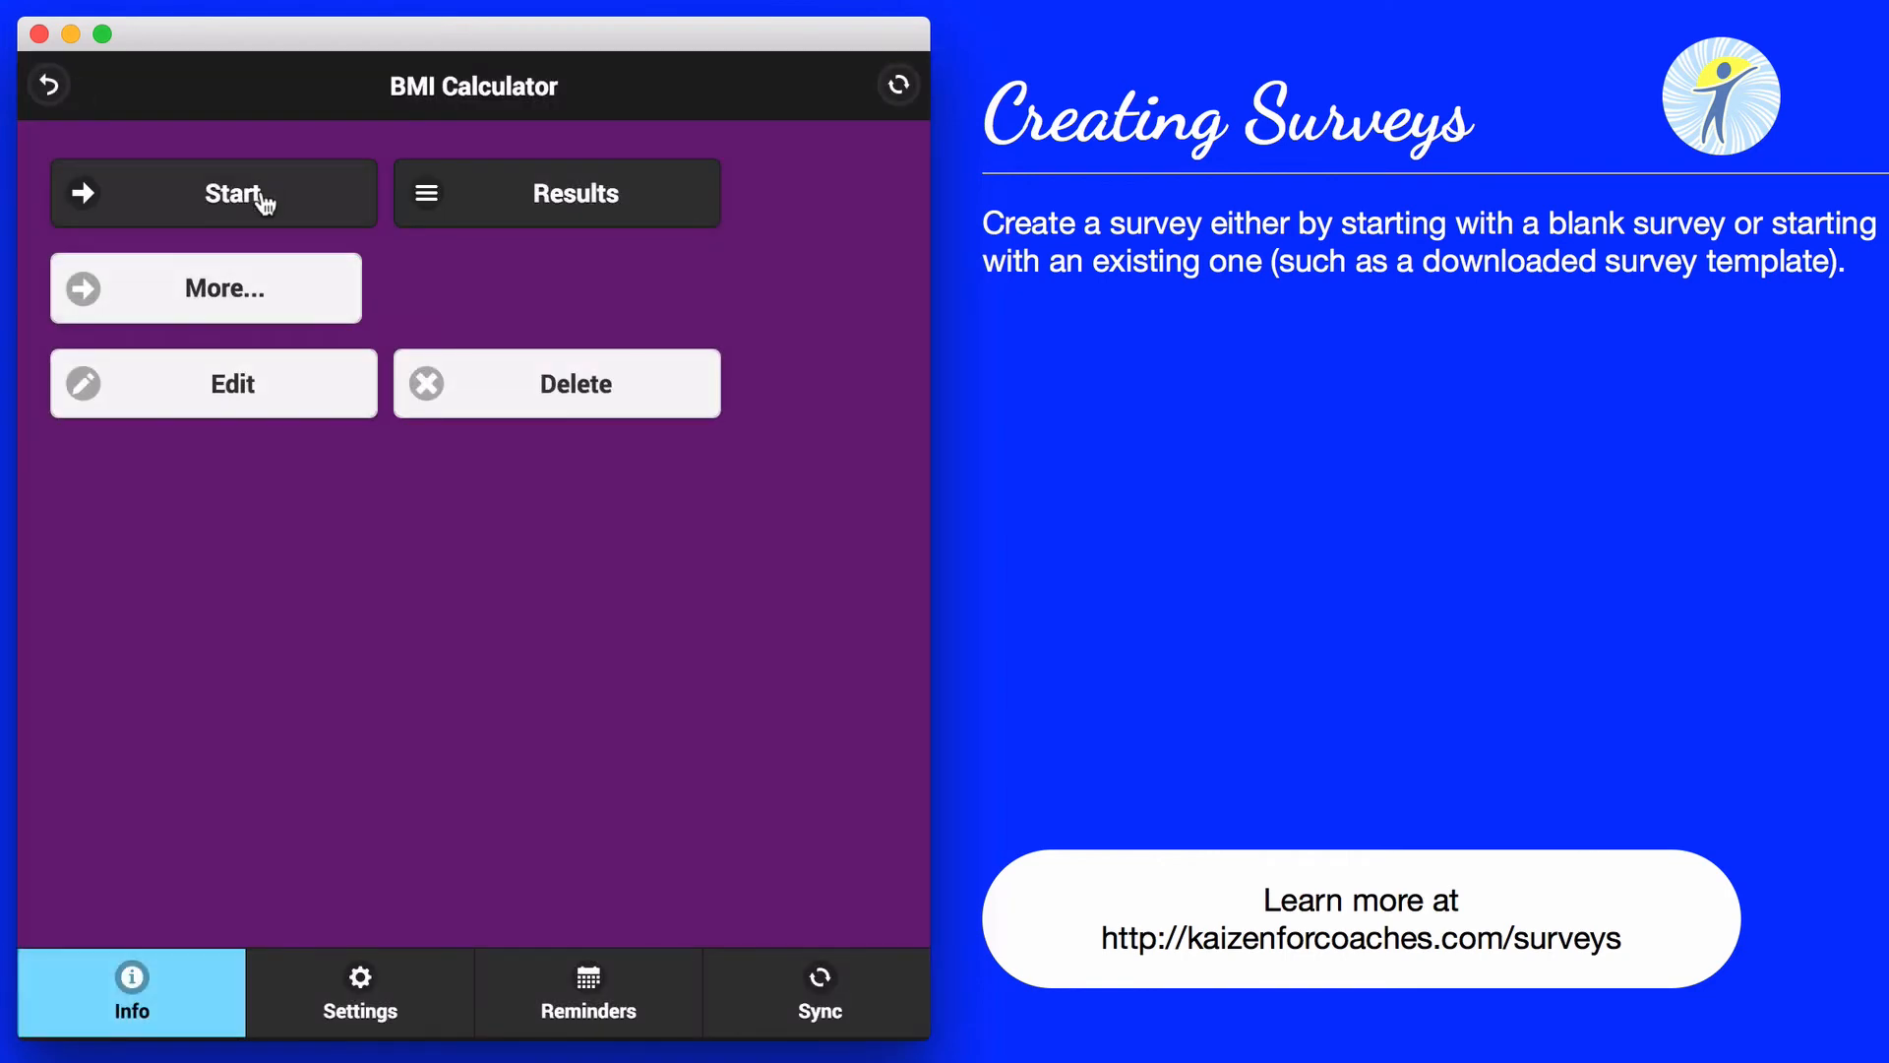
# Test the BMI Calculator survey with a weight of 185 lbs and a height of 6 feet 0 inches, continuing to the BMI result page.
pyautogui.click(262, 197)
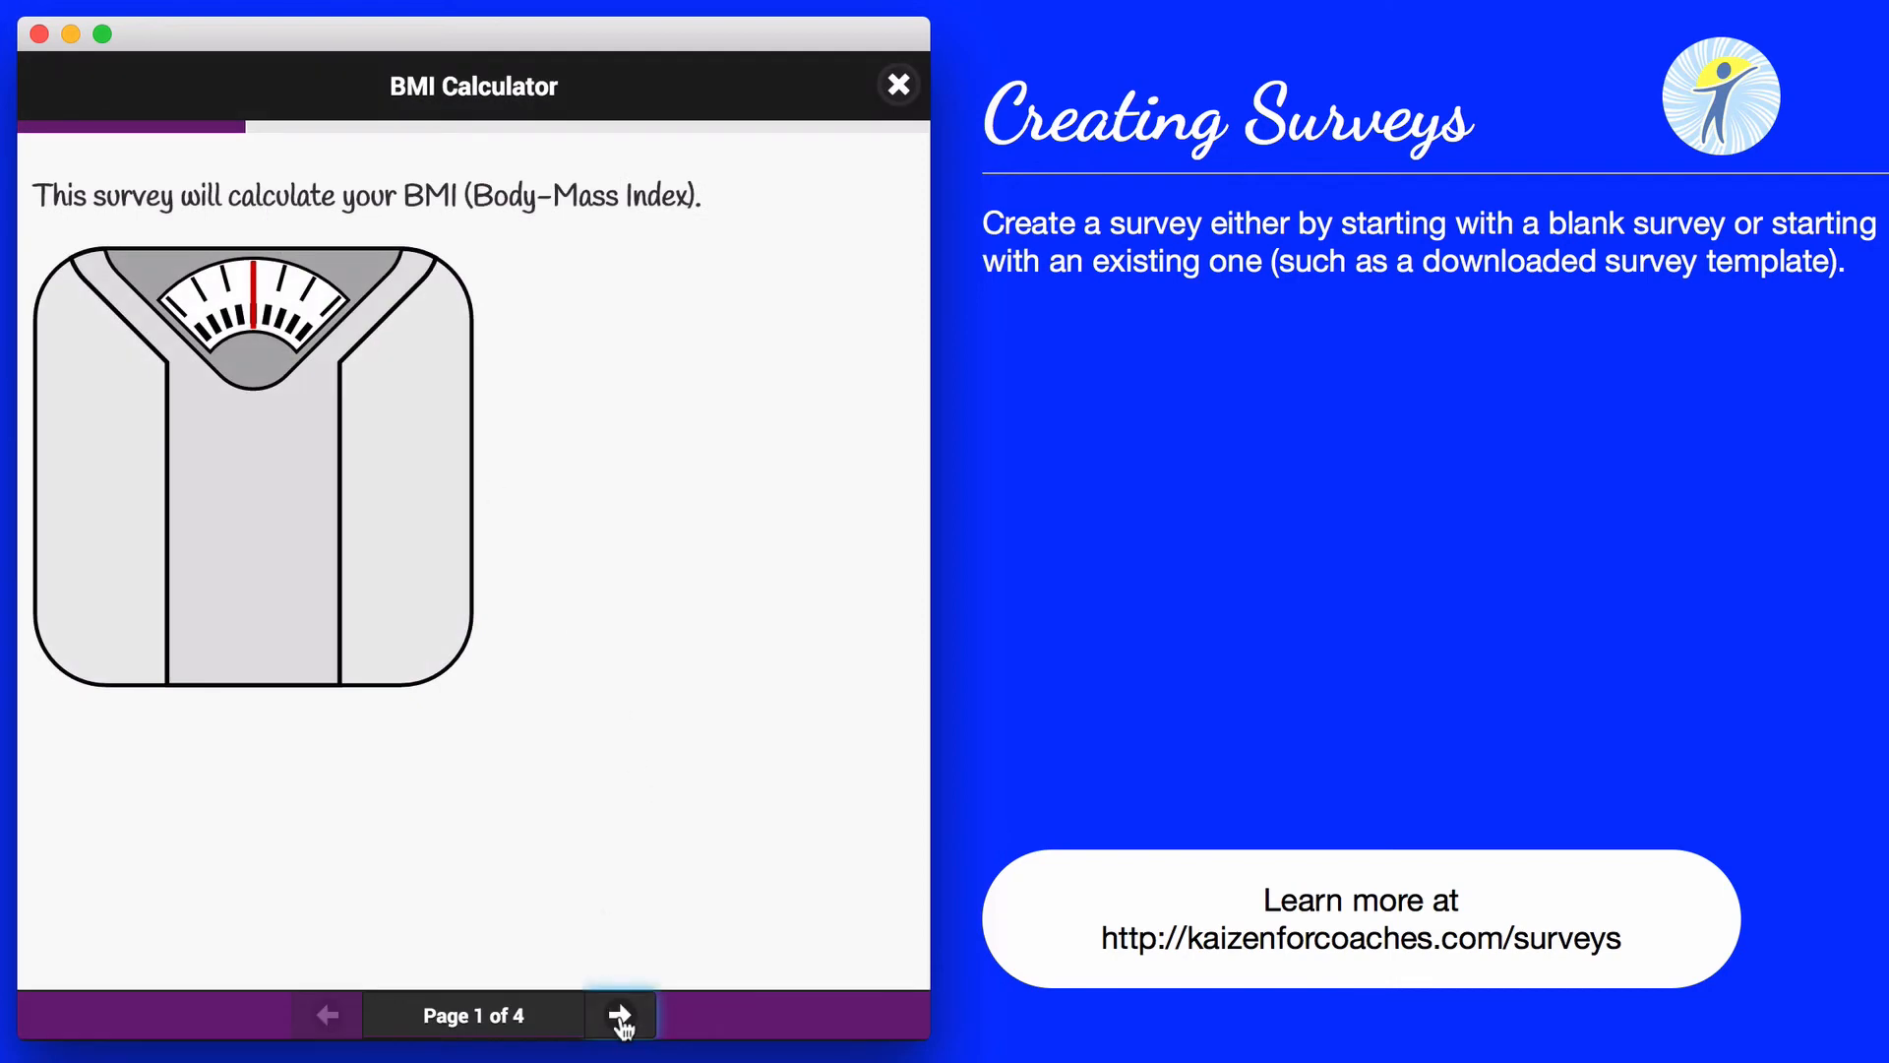
pyautogui.click(621, 1018)
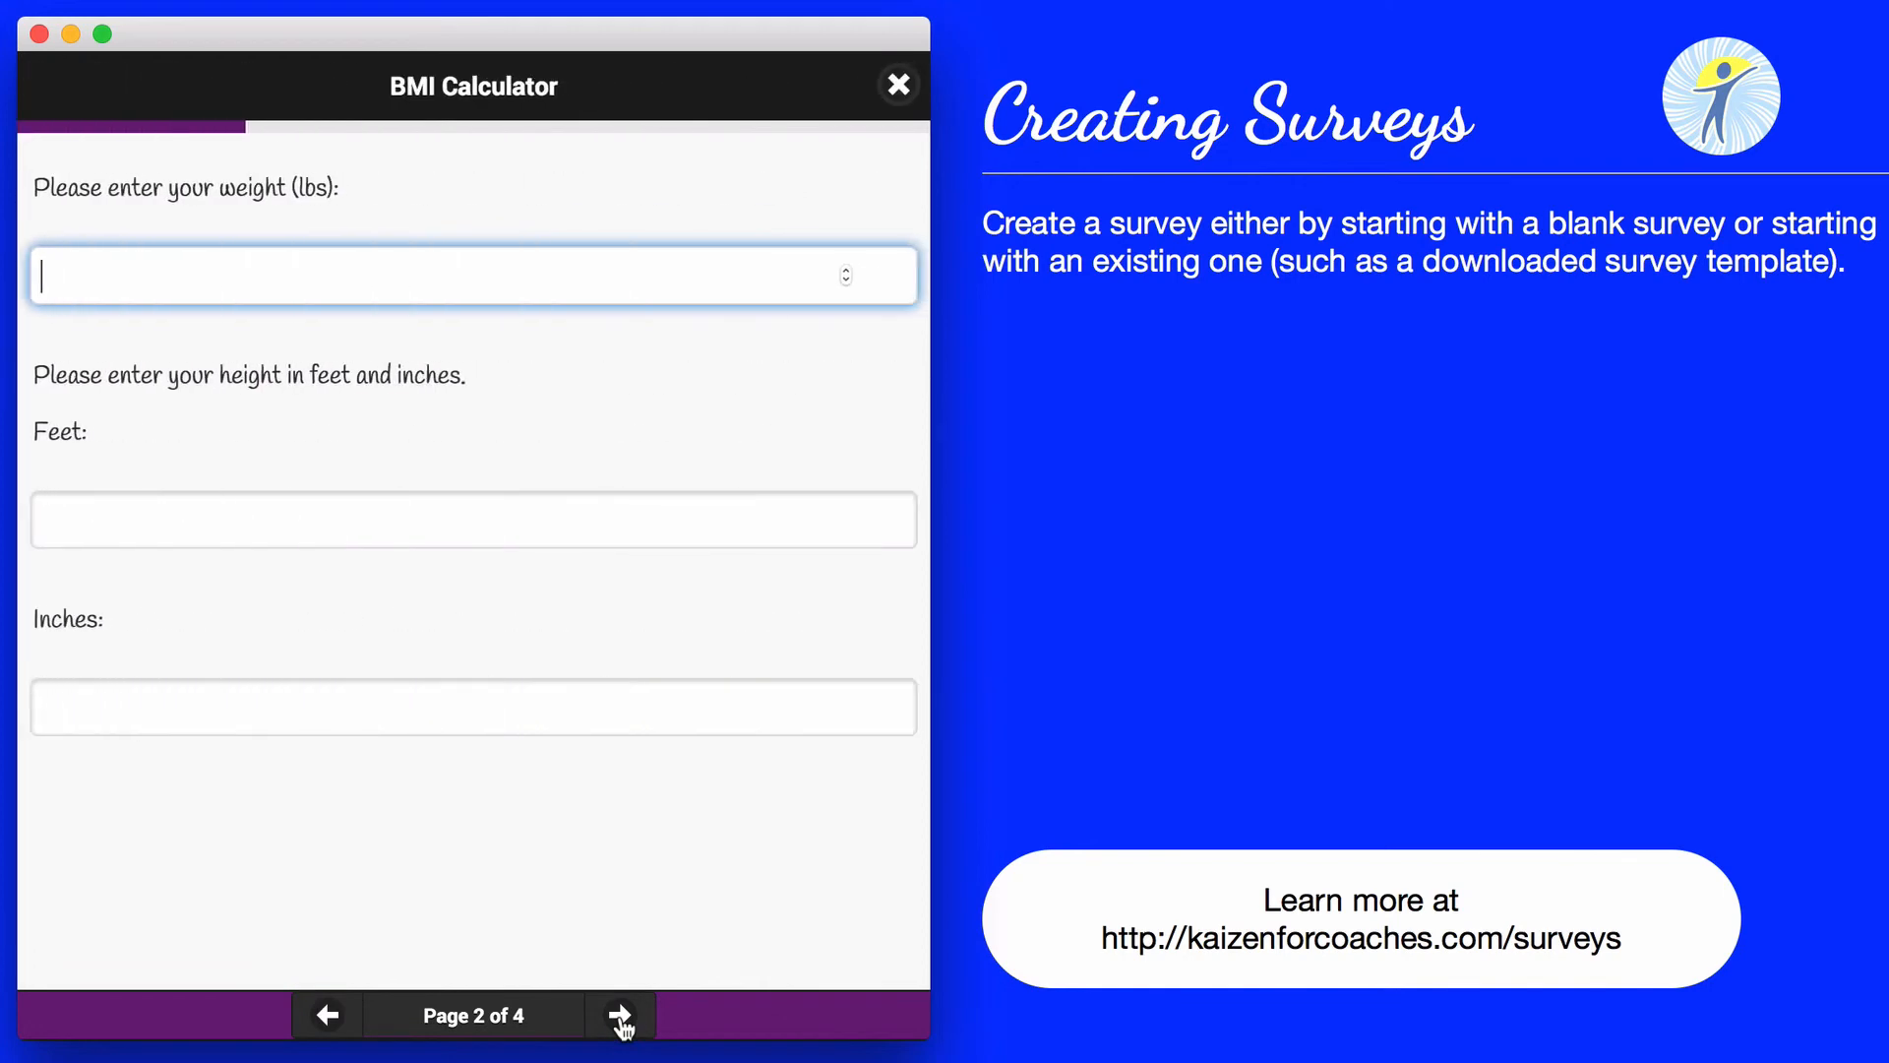
pyautogui.write('185')
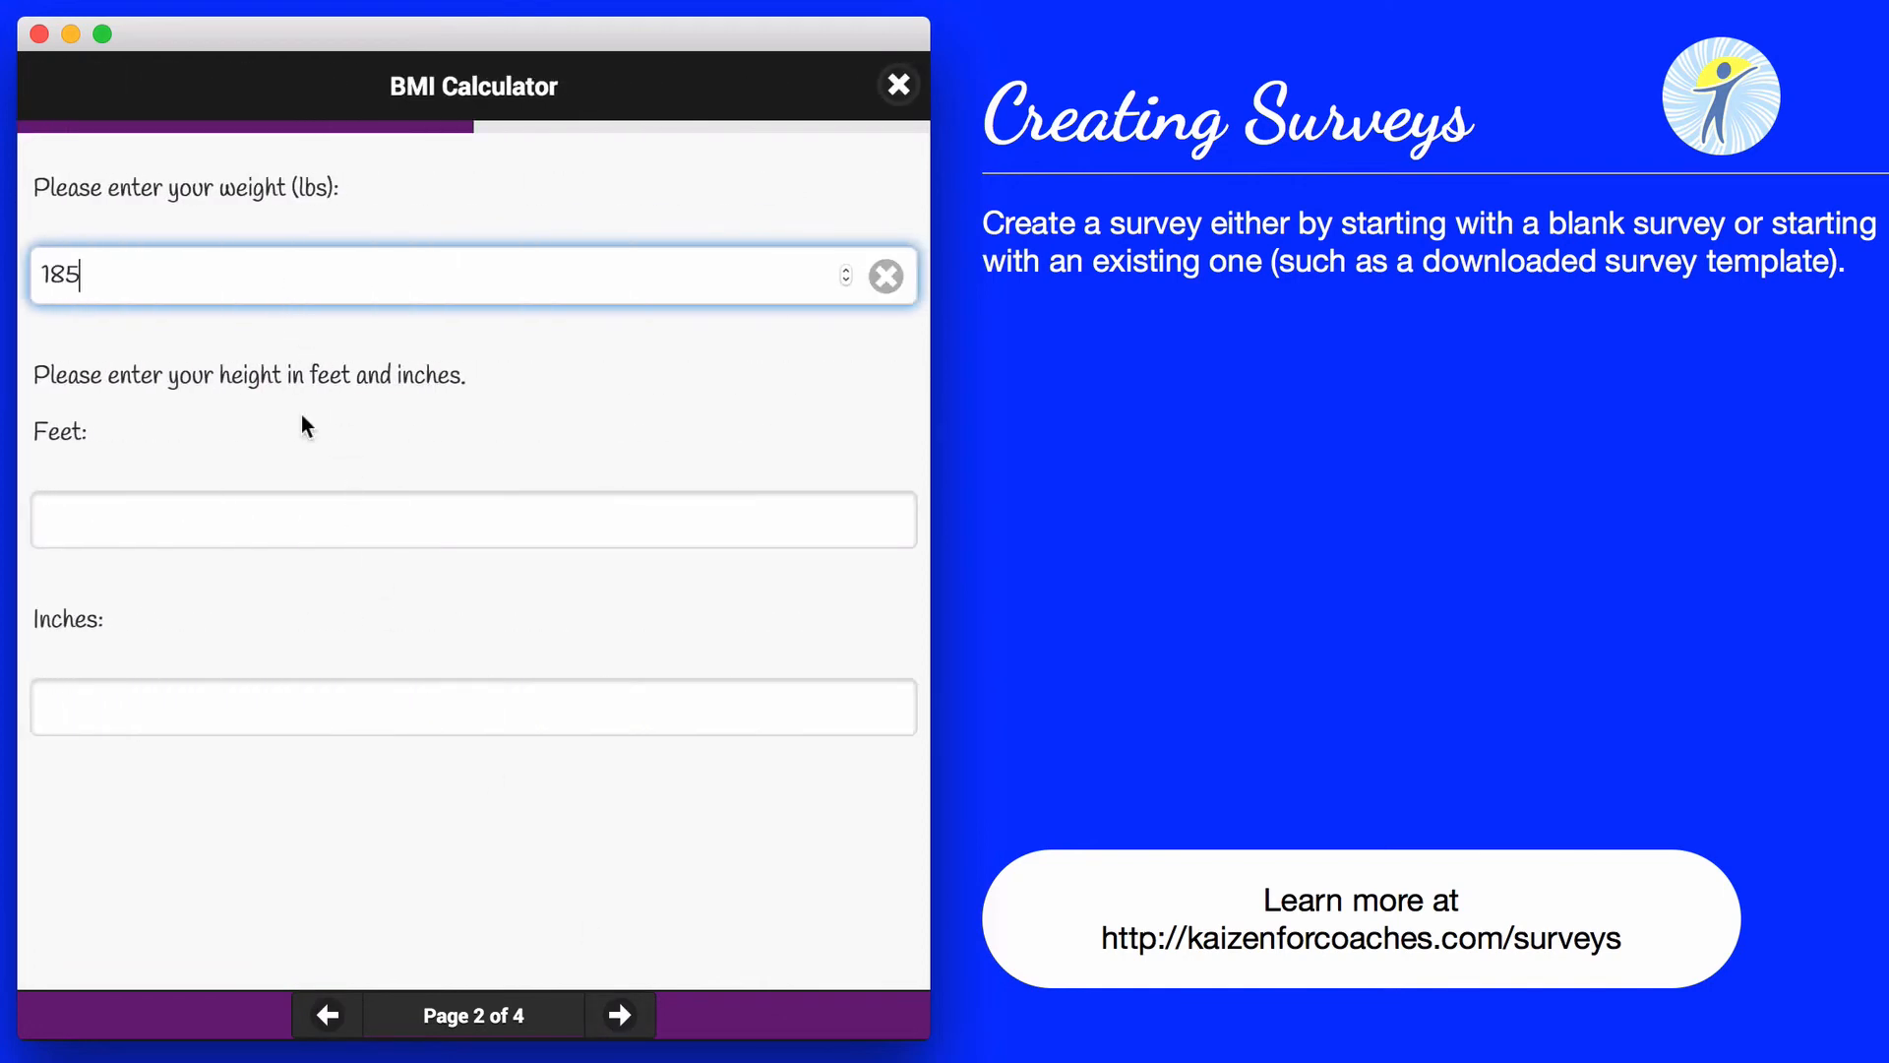
pyautogui.click(279, 541)
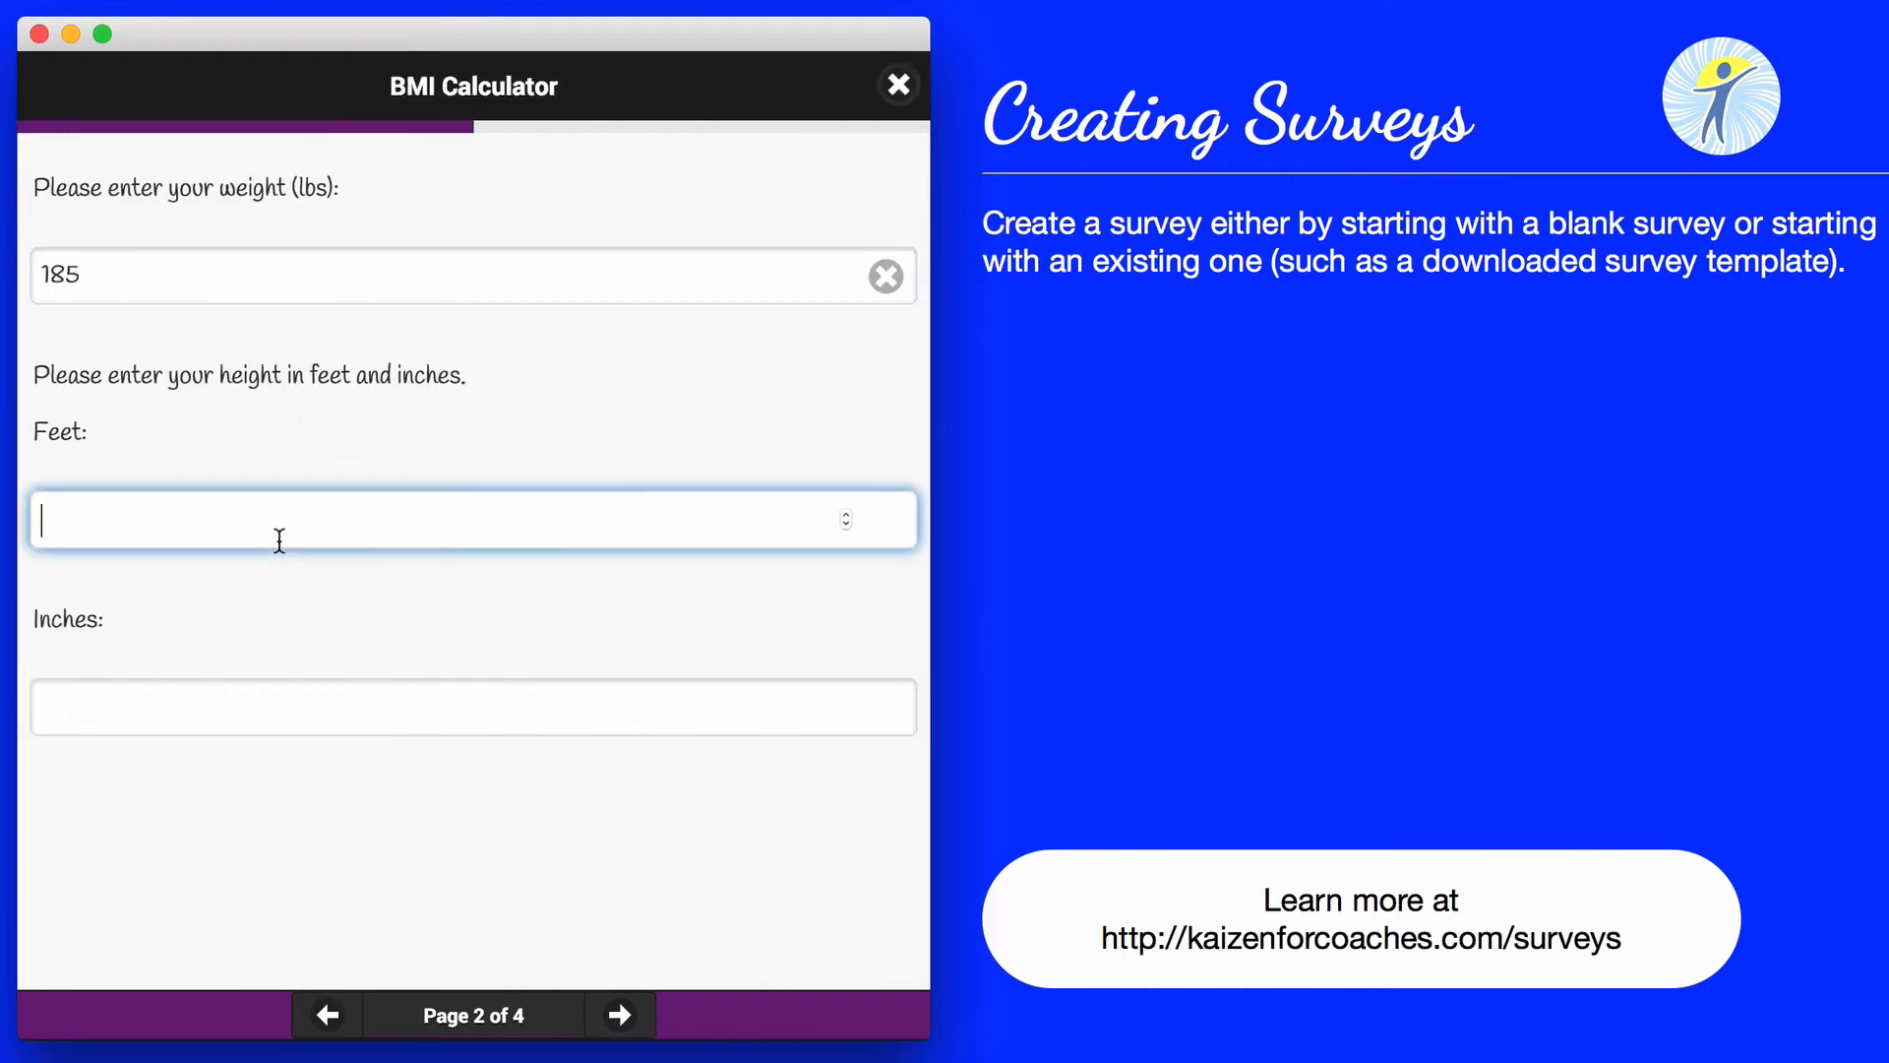
pyautogui.write('6')
pyautogui.click(324, 694)
pyautogui.write('0')
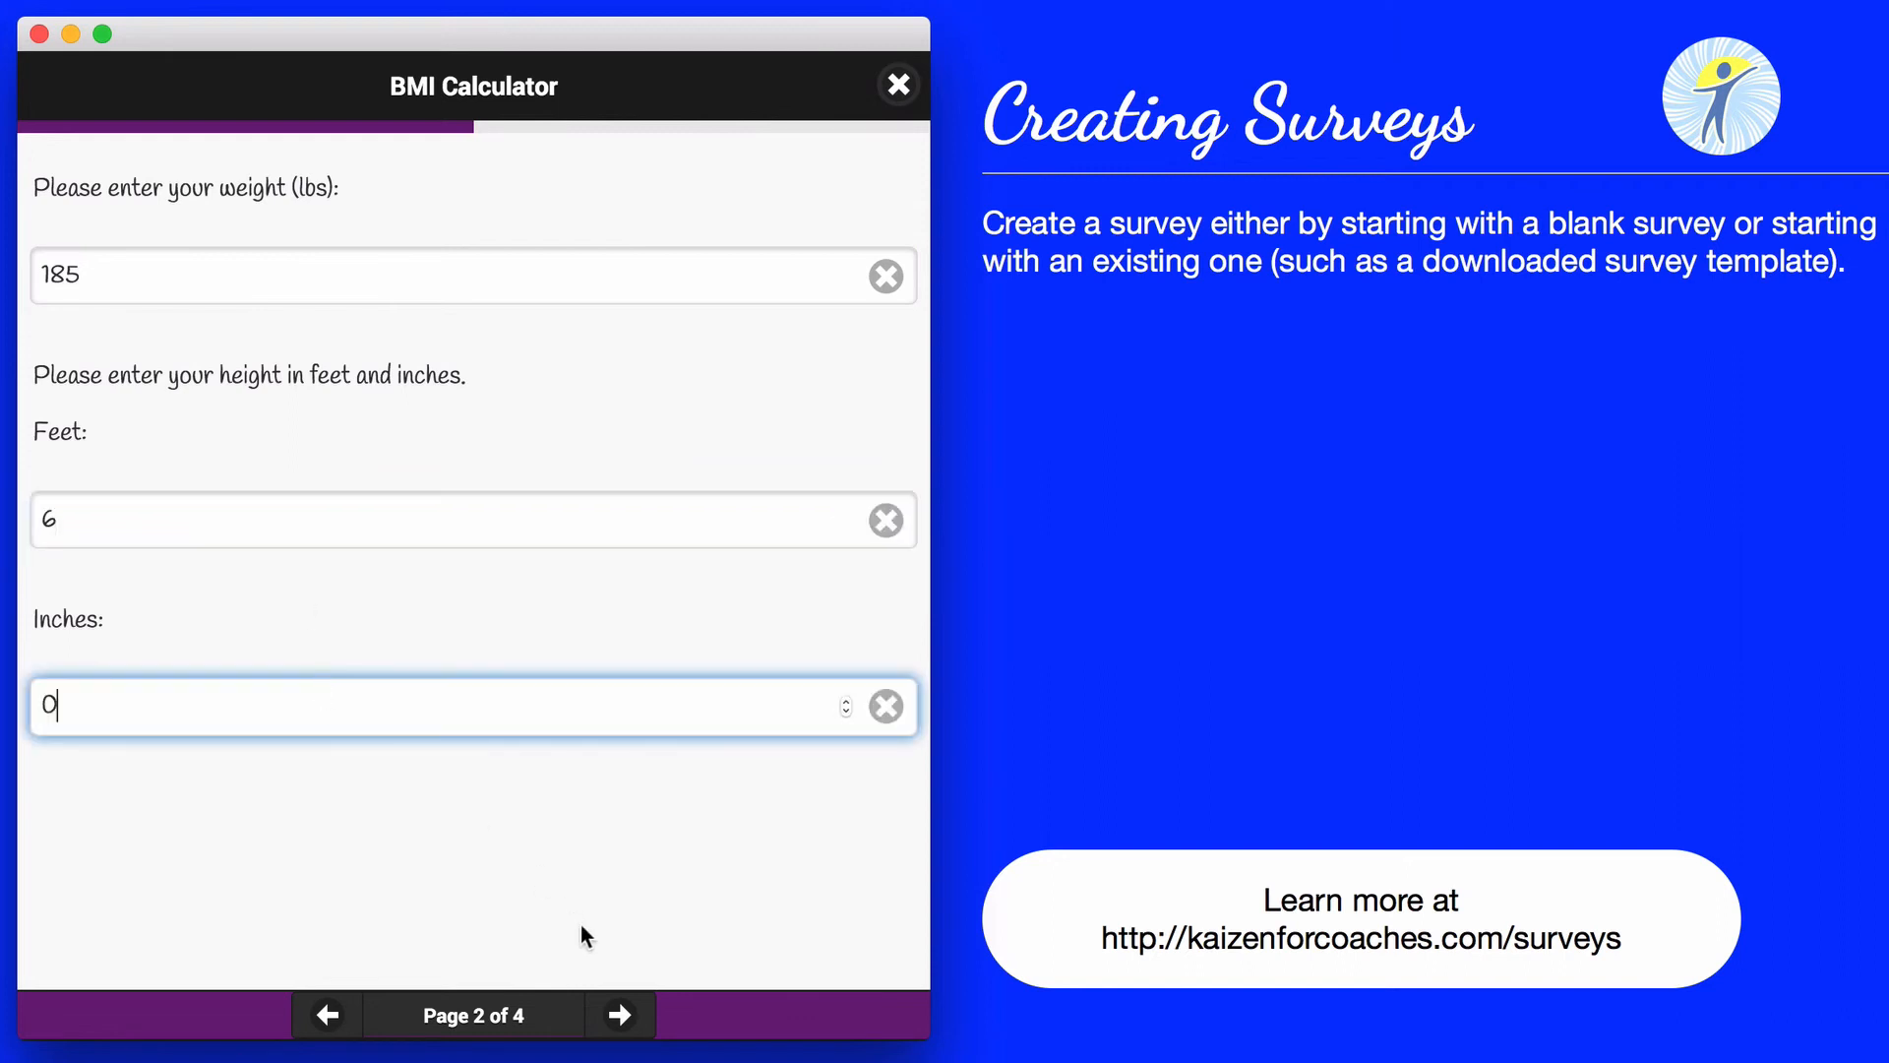
pyautogui.click(617, 1016)
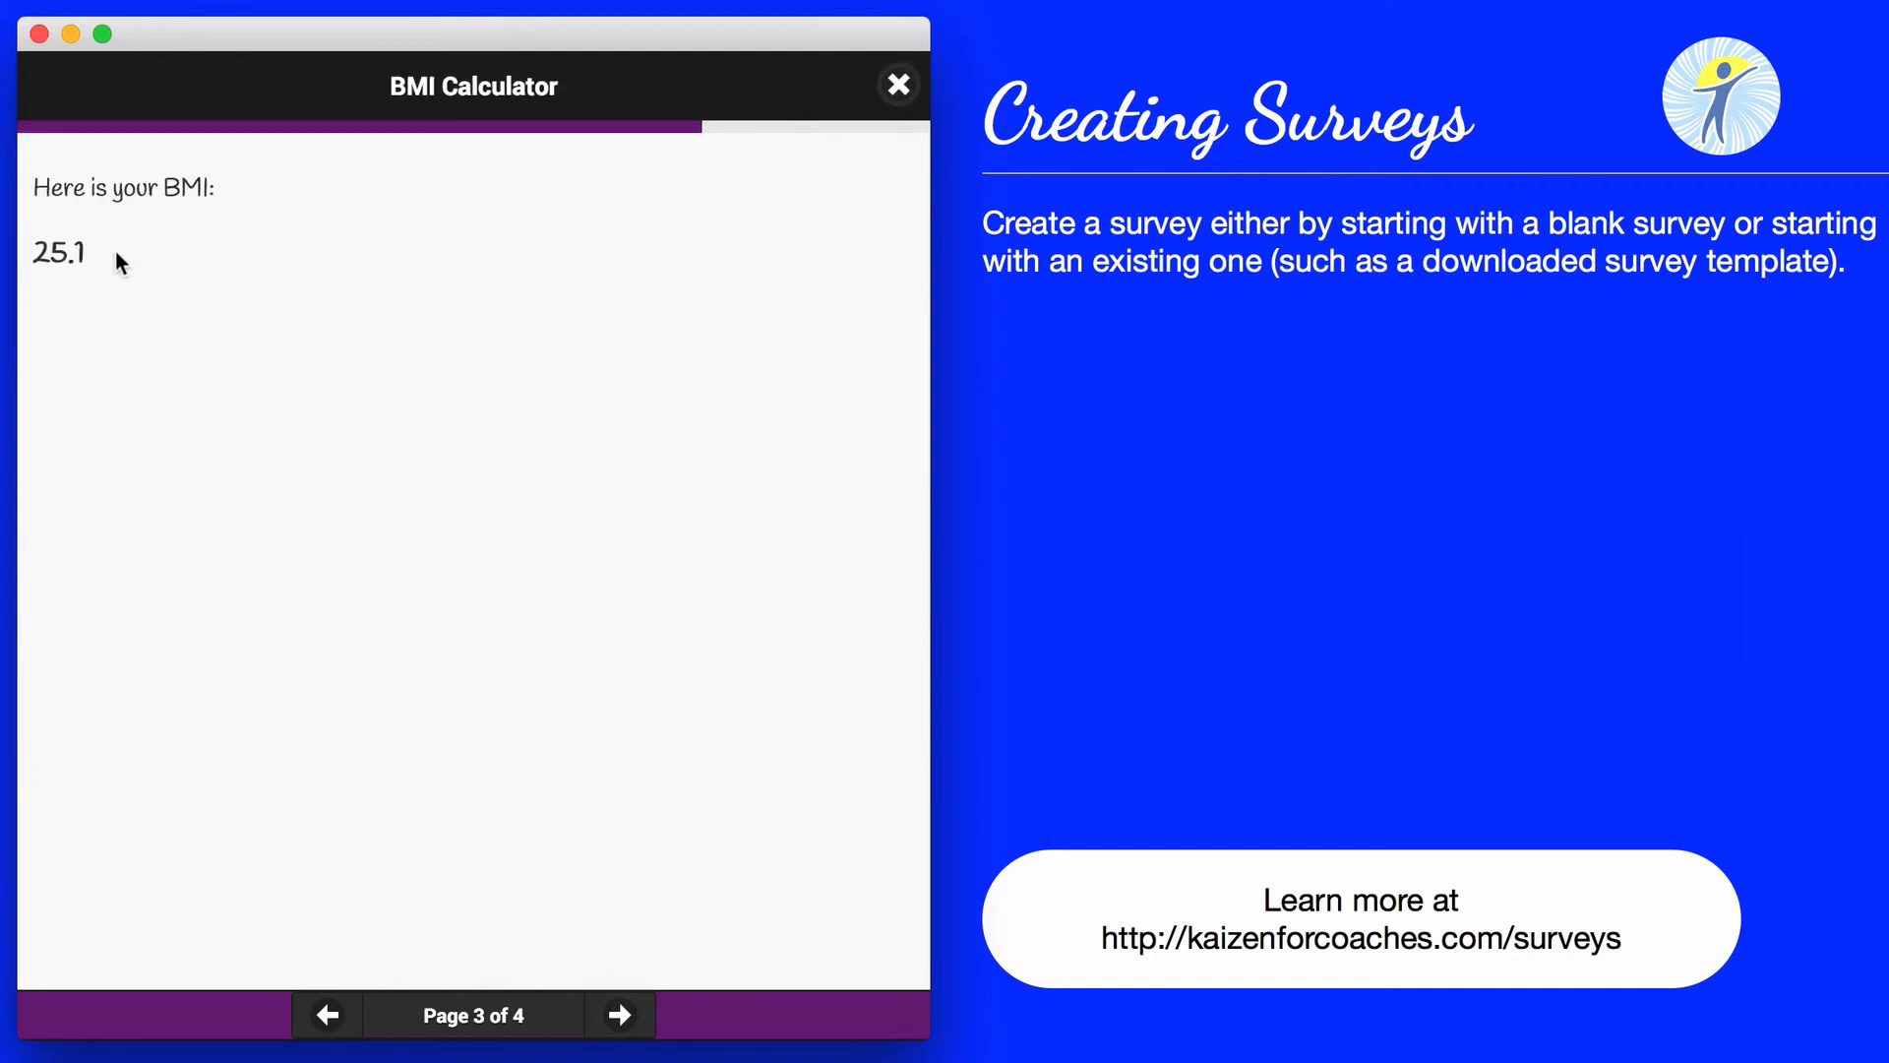
# Advance to the end of the survey and exit the test run without saving its answers.
pyautogui.click(618, 1014)
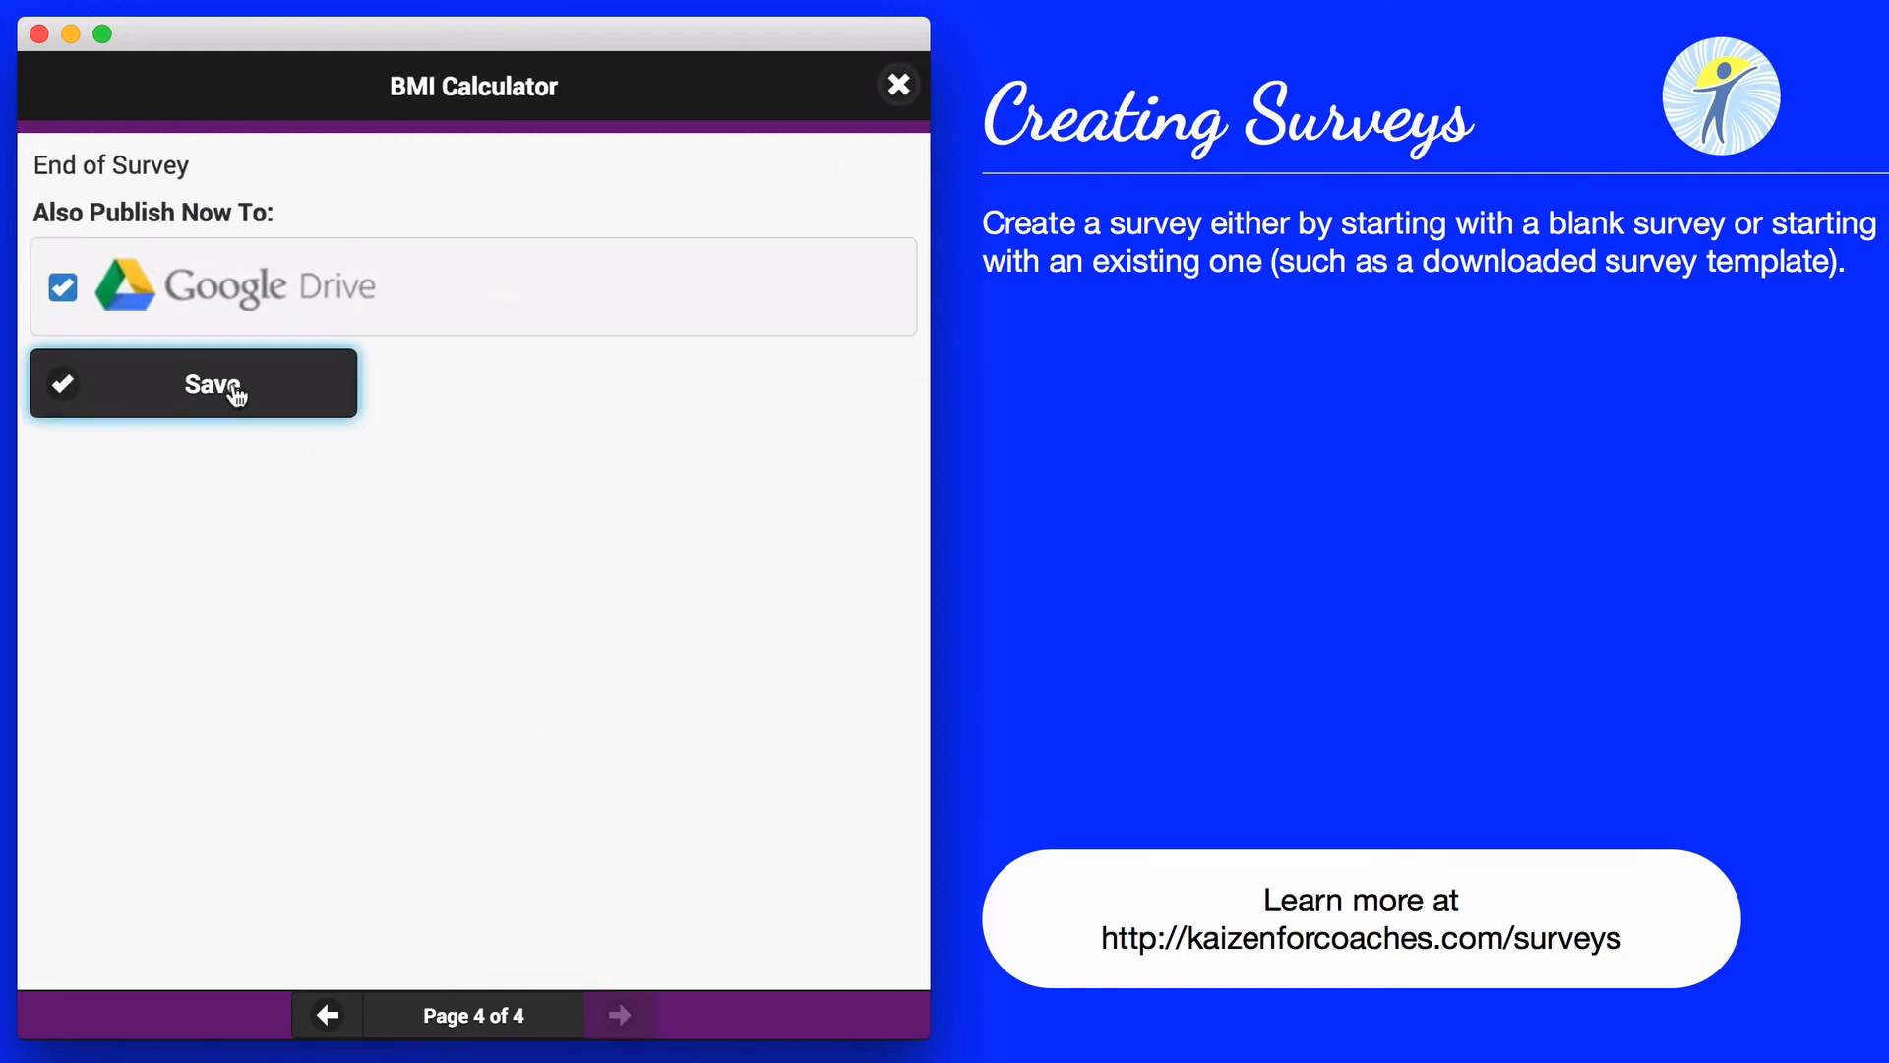
pyautogui.click(900, 86)
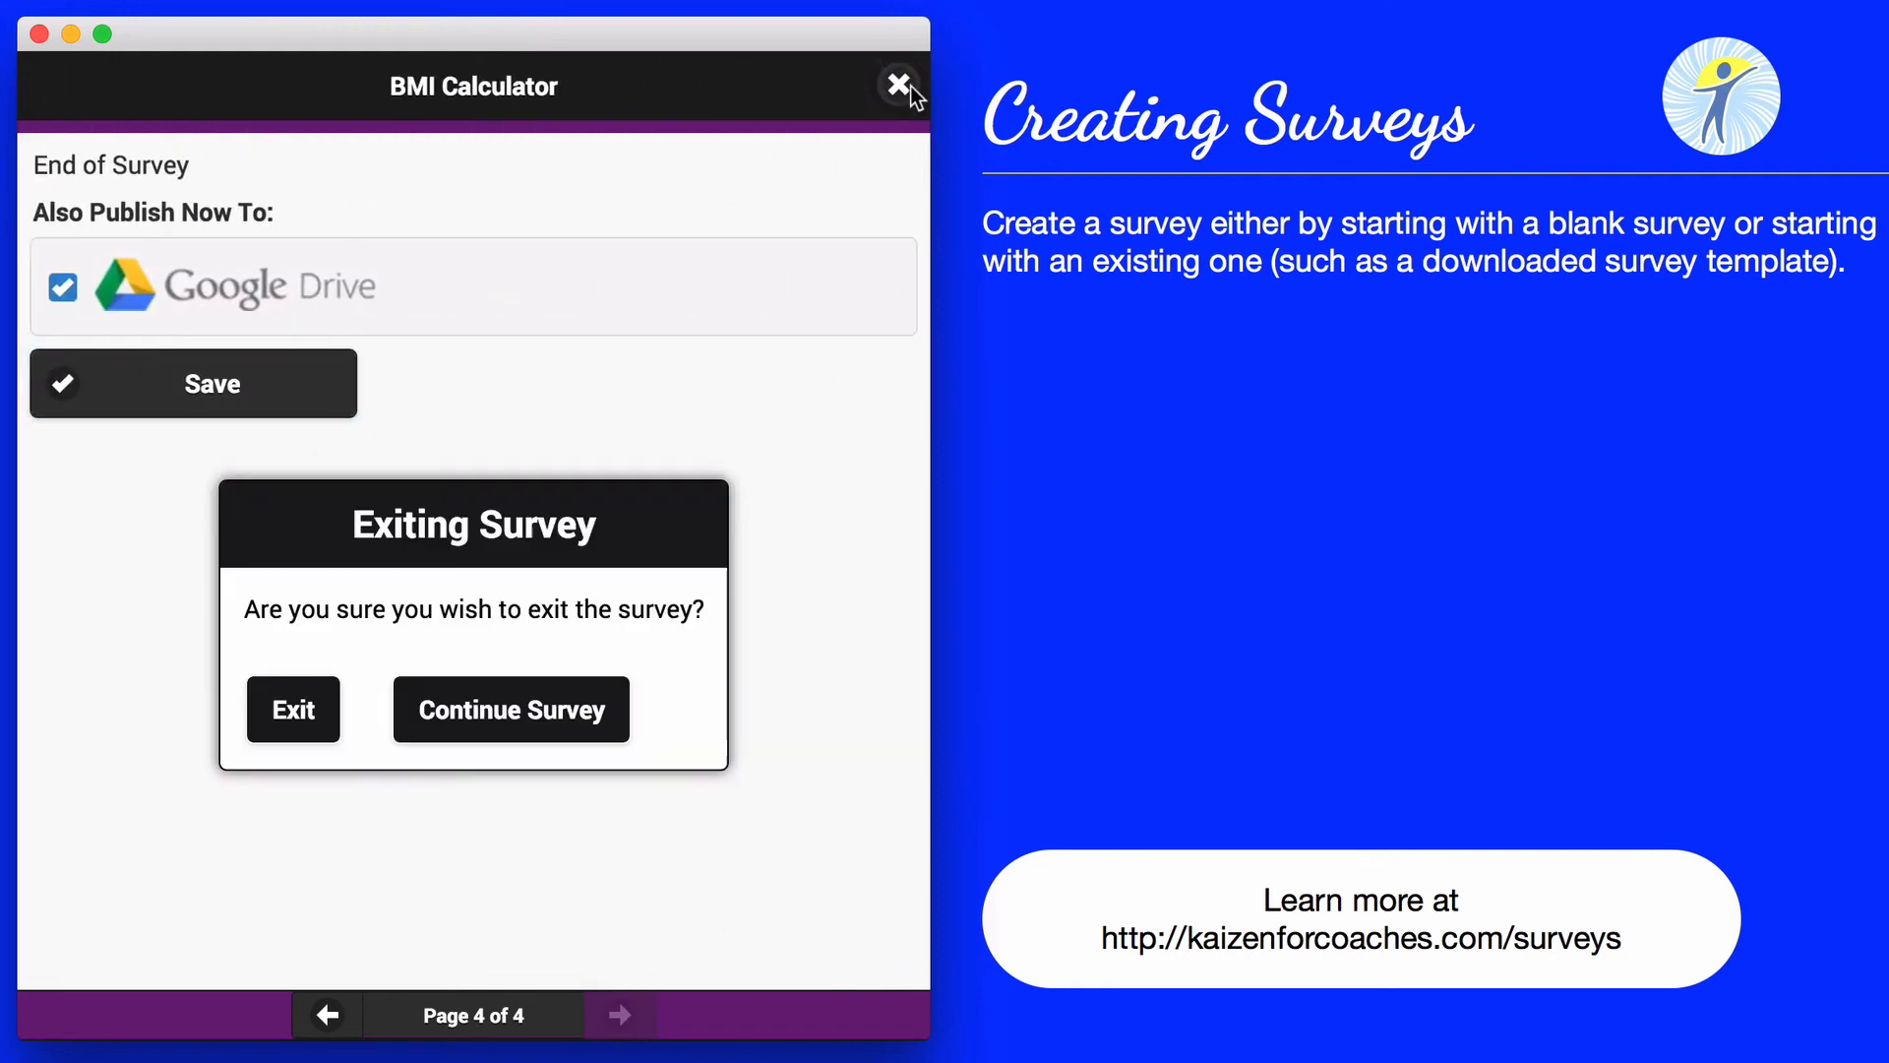
pyautogui.click(301, 708)
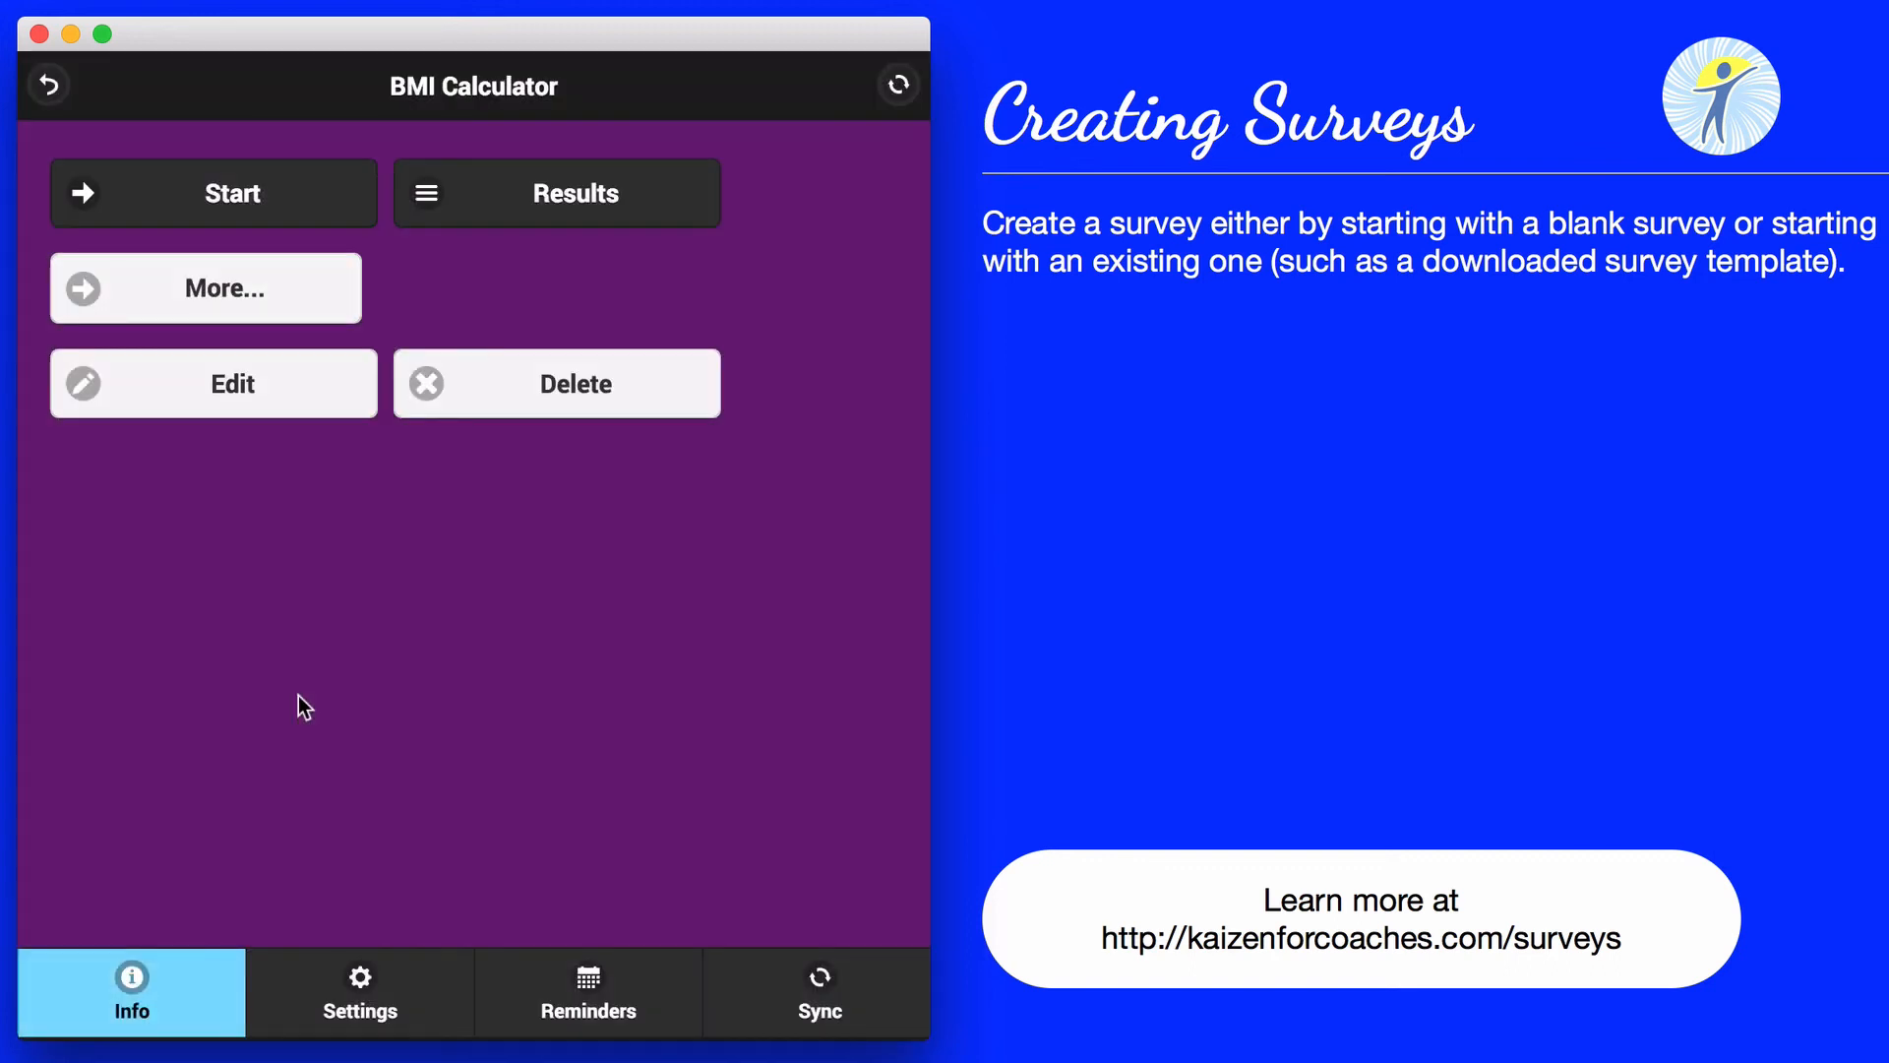